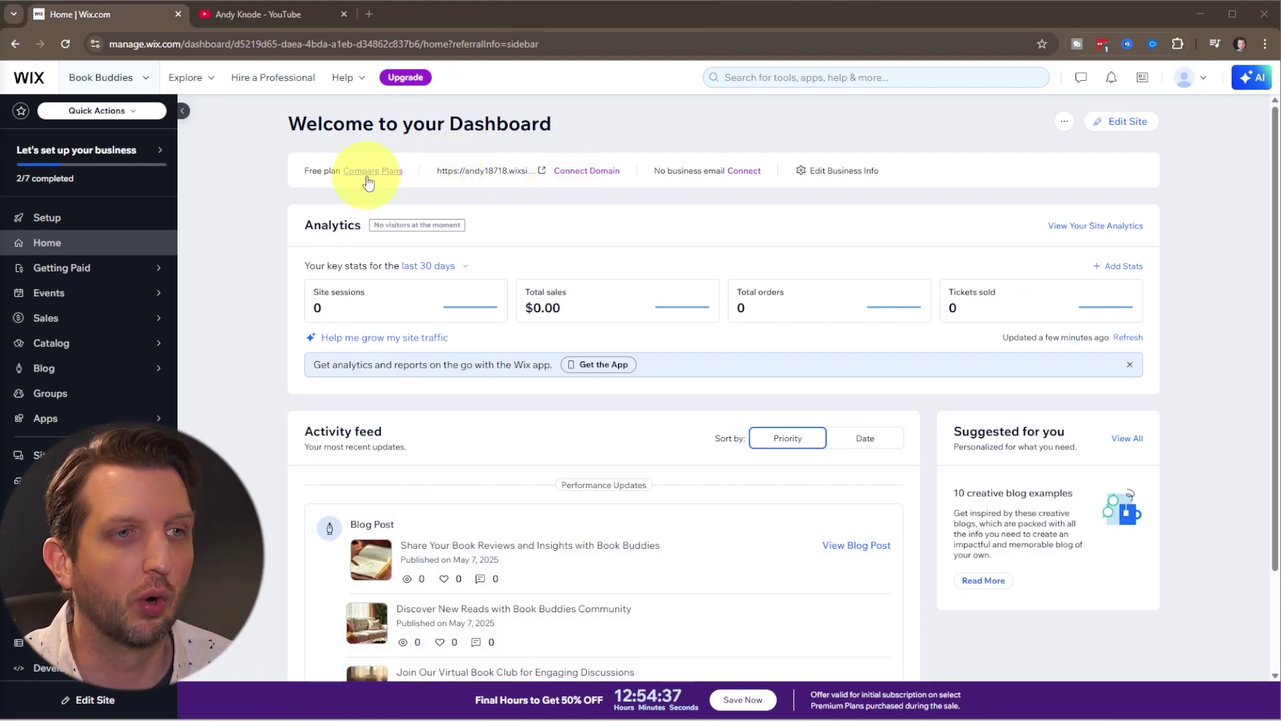
# Create a new site from the site switcher, opening the AI site-creation page in a new tab.
pyautogui.click(148, 81)
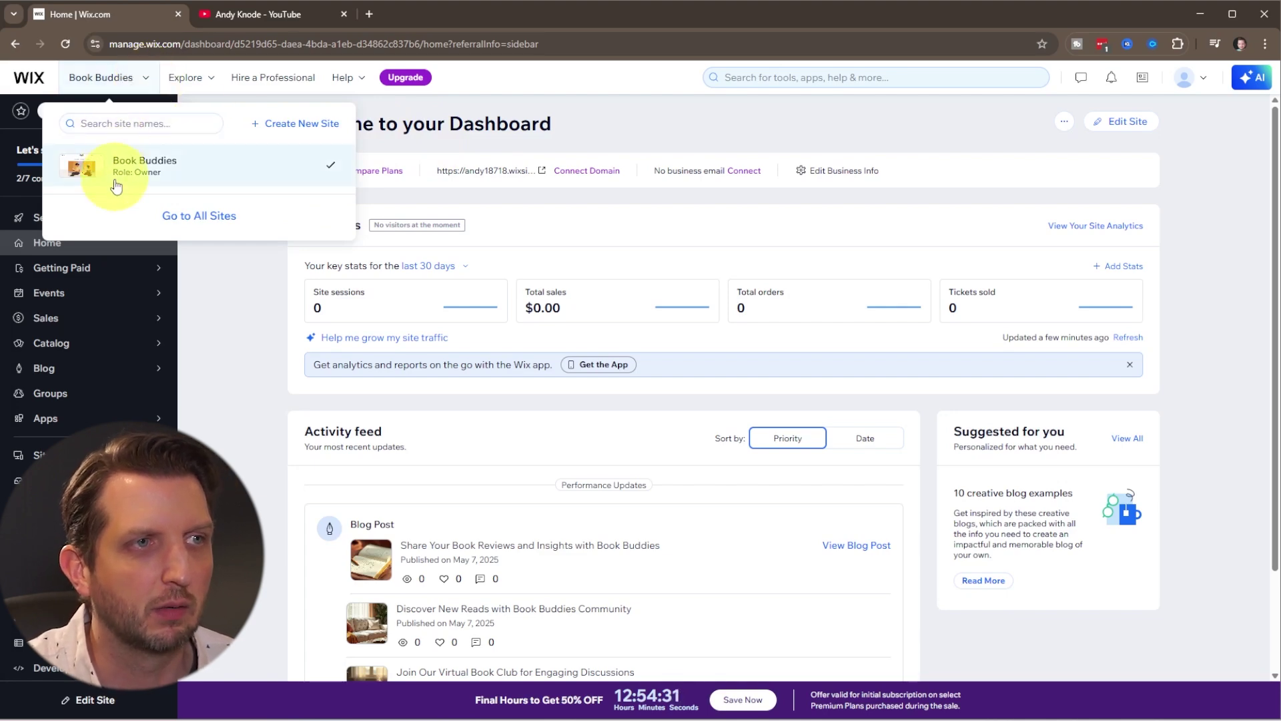
pyautogui.click(279, 126)
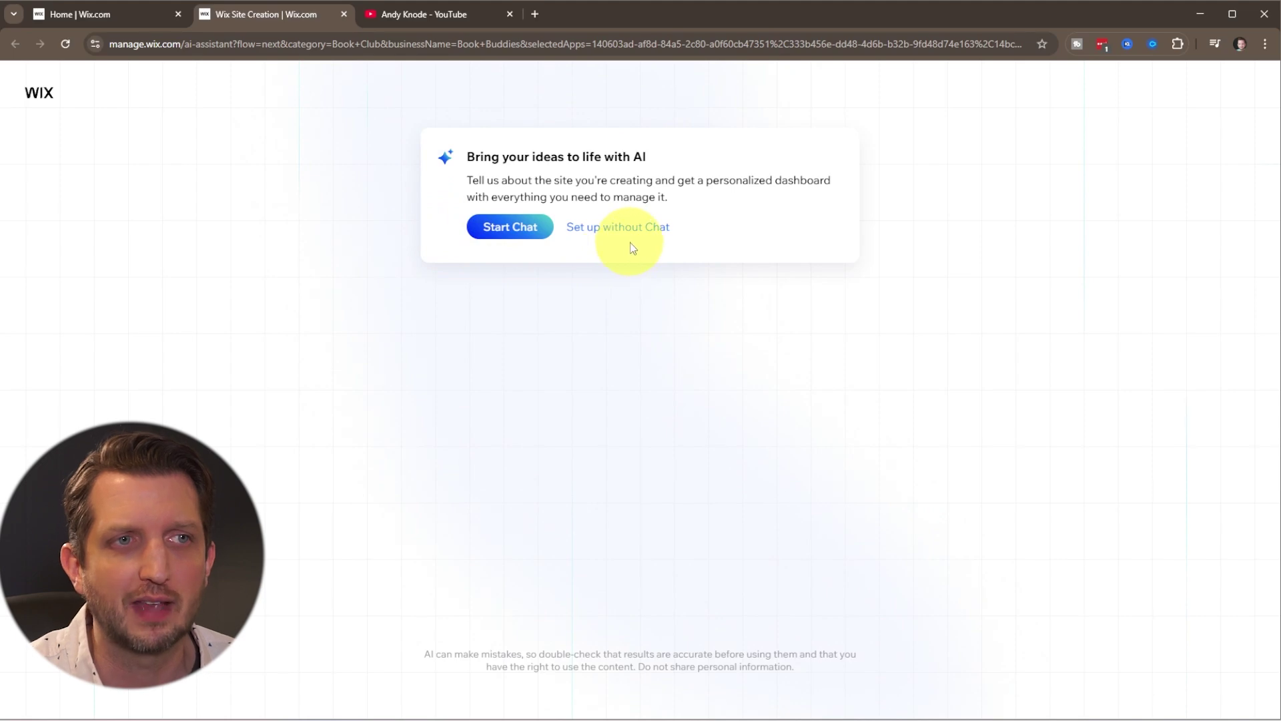
# Start the AI setup chat and describe the site as a YouTube channel reviewing 90s and 2000s cartoons.
pyautogui.click(519, 229)
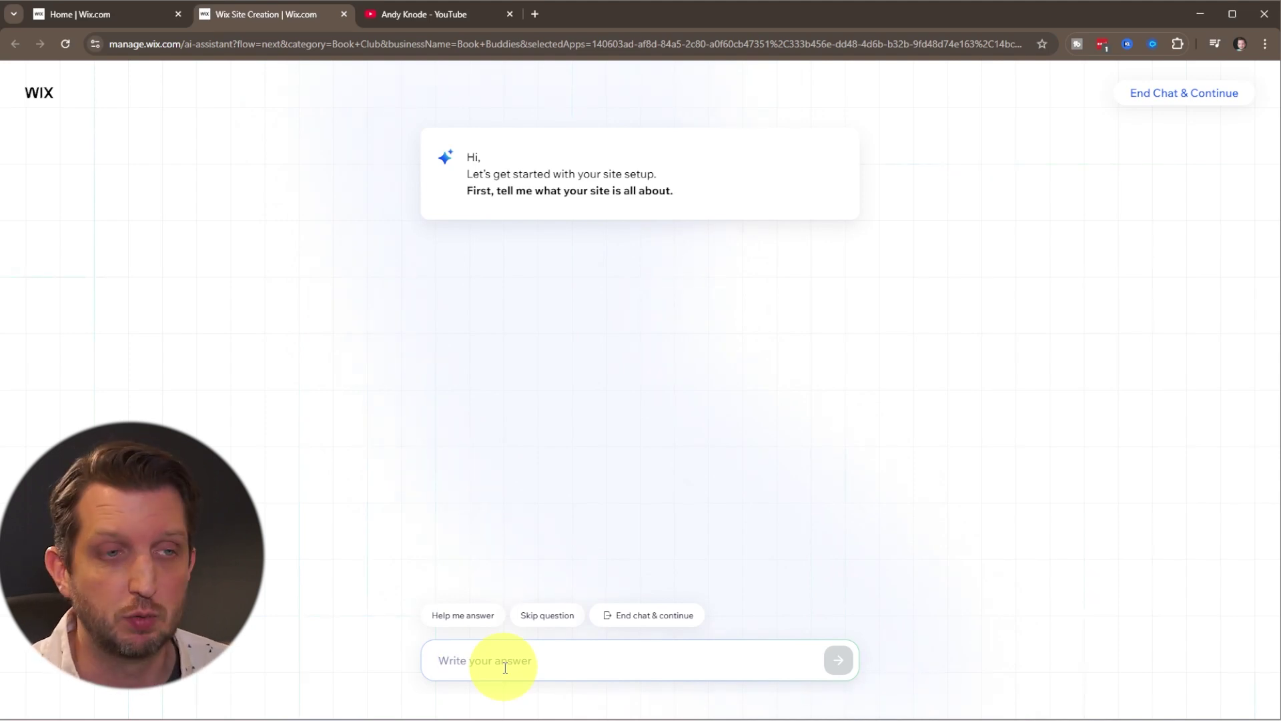
pyautogui.write('Attracting new viewers to my youtube channel about reviewing cartoons from the 90s and 2000s')
pyautogui.click(634, 650)
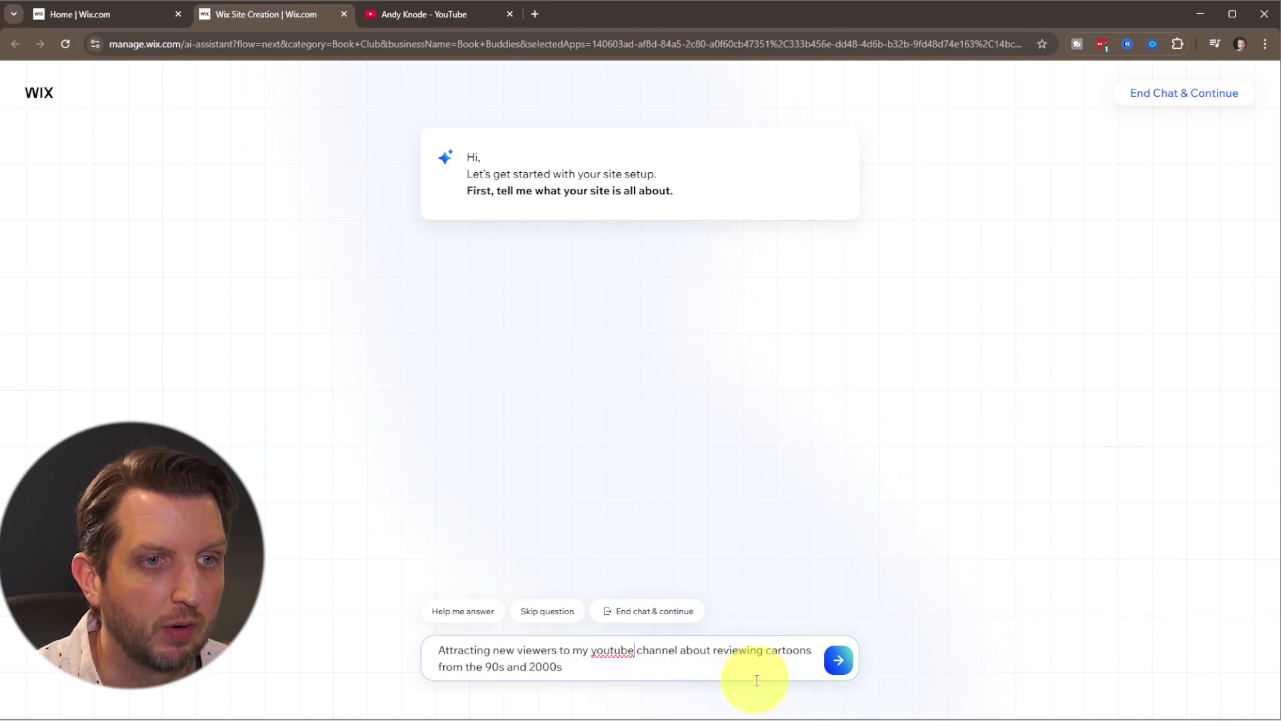
pyautogui.click(838, 662)
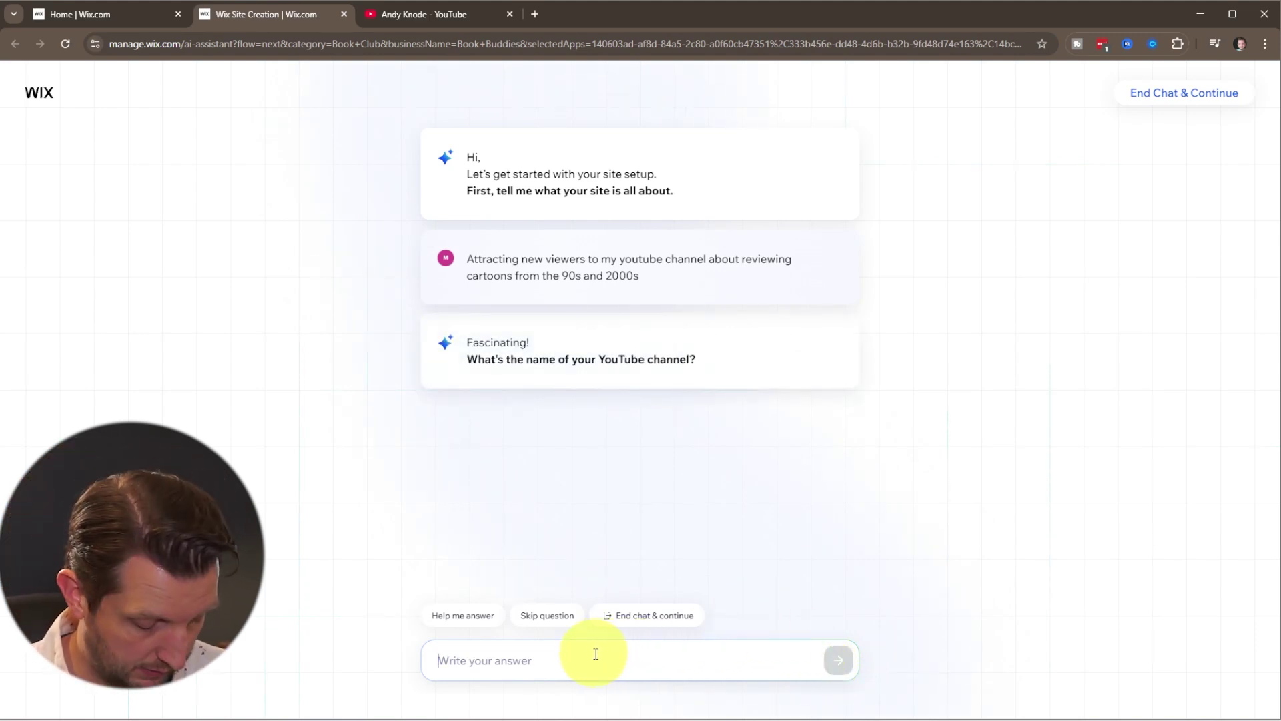
# Give the channel name ending 'Comics, Coffee, and Cartoons', goal 'gaining subscribers', and selling point, then open the dashboard.
pyautogui.write('Andy Knode -')
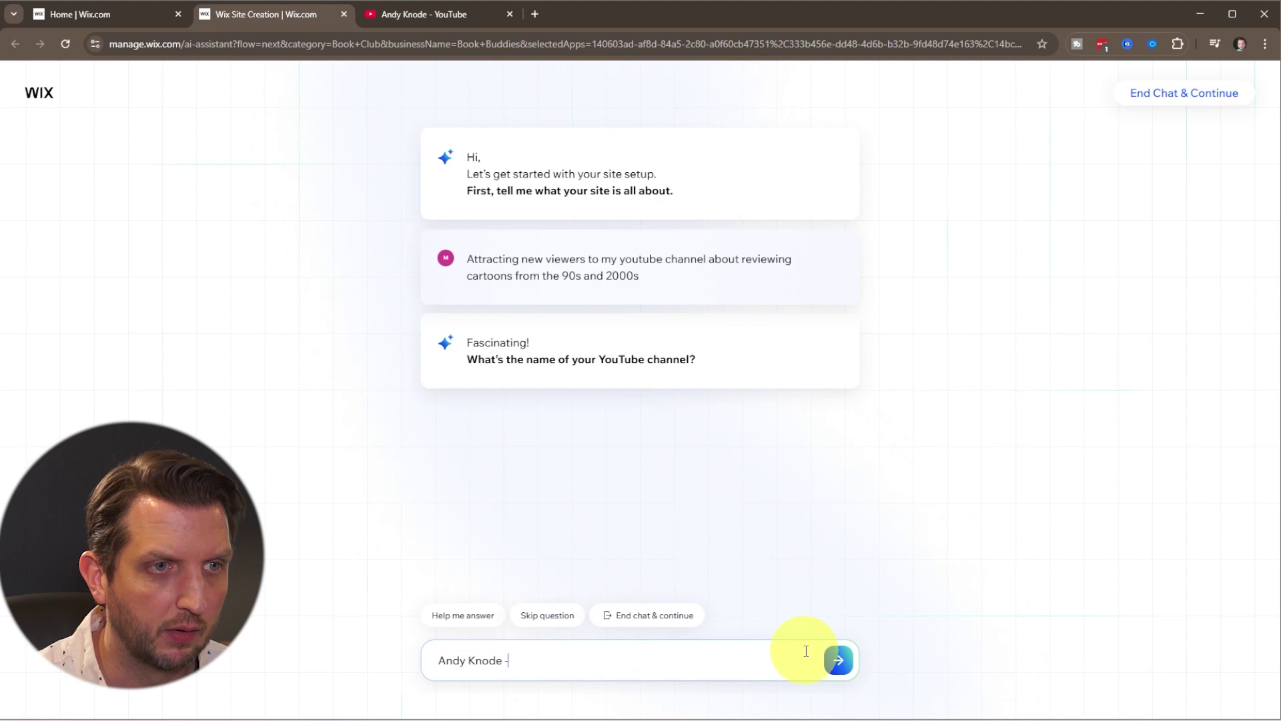
pyautogui.write('Comics, Coffee, and Cartoons')
pyautogui.click(839, 660)
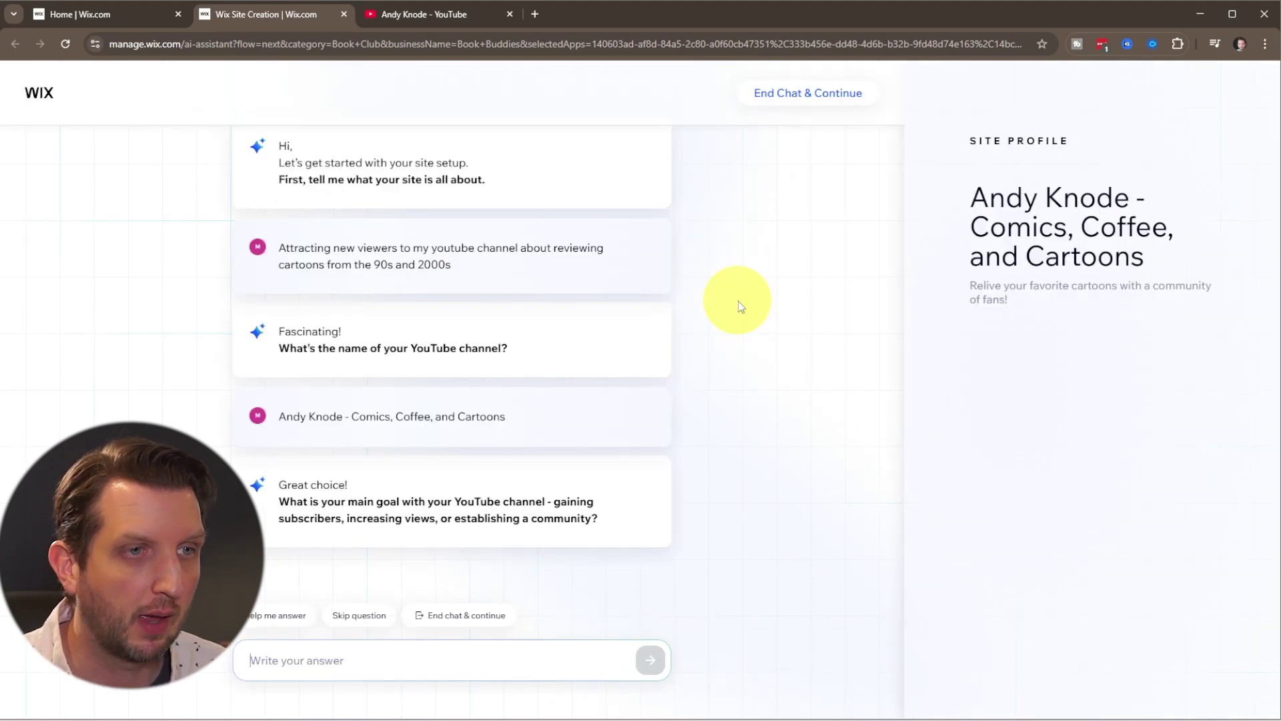
pyautogui.write('gaining s')
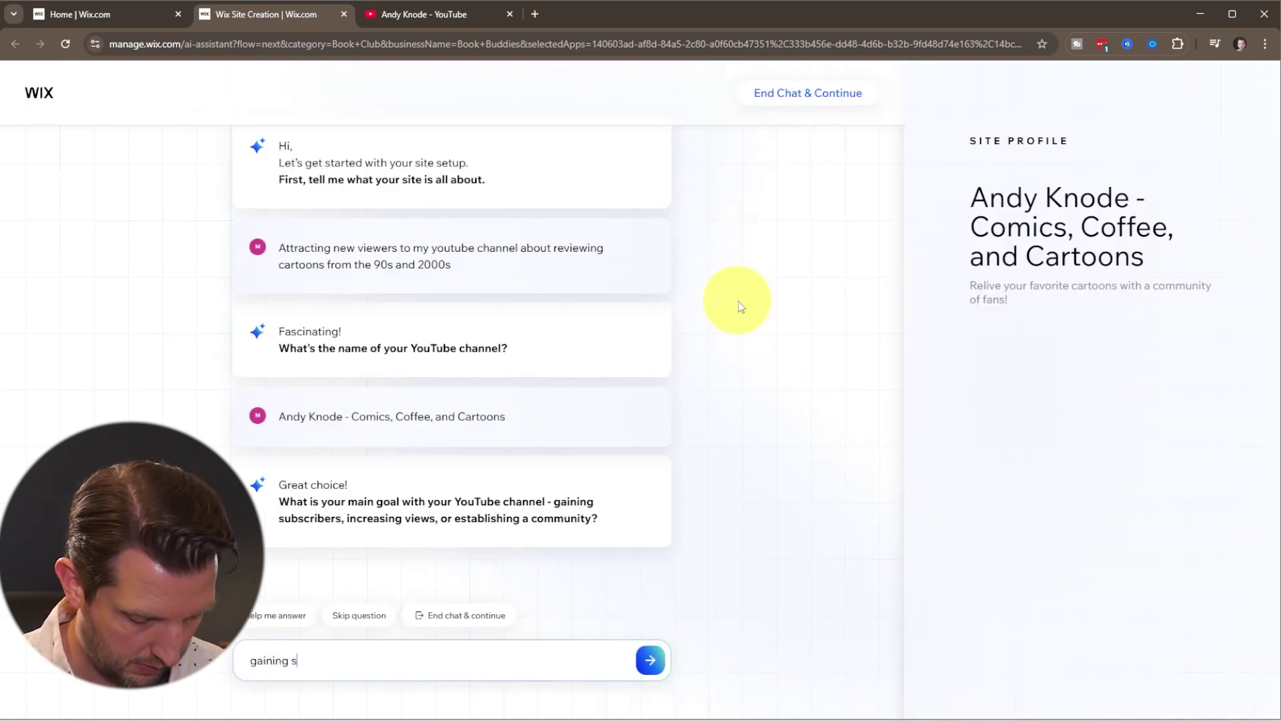
pyautogui.write('ubscribers')
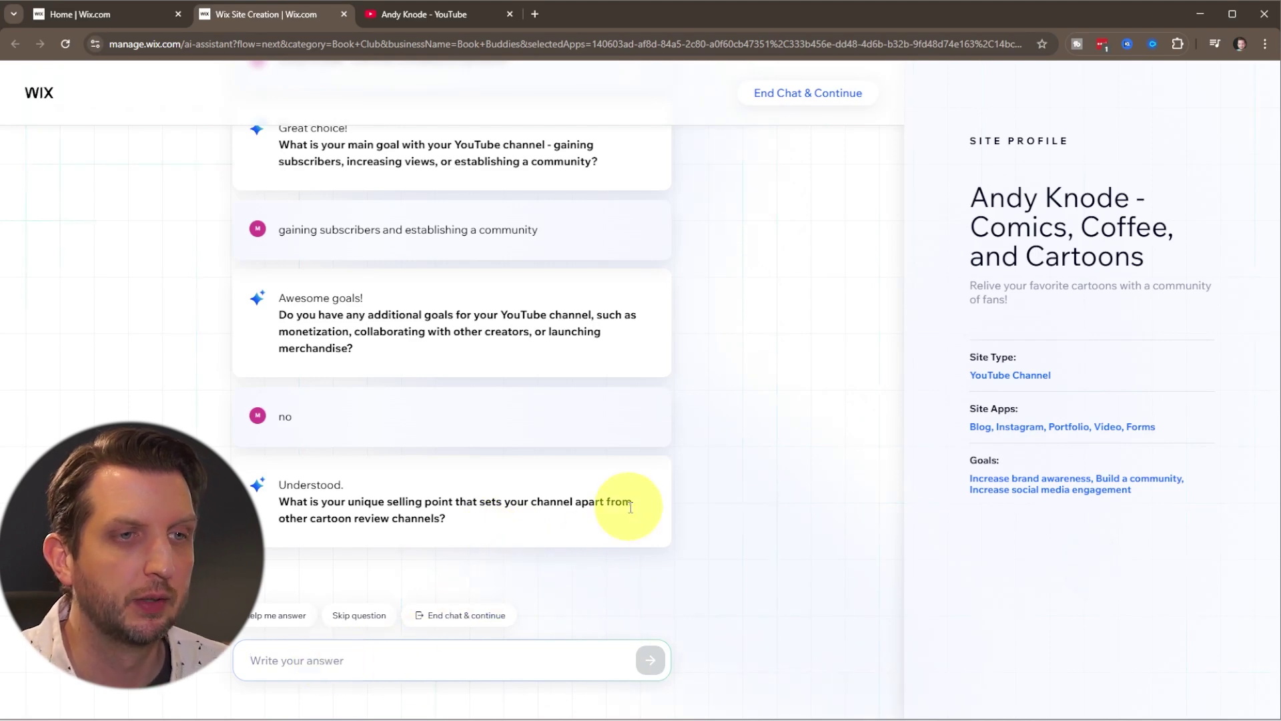
pyautogui.write('I am a true fan that grew up on these cartoons.')
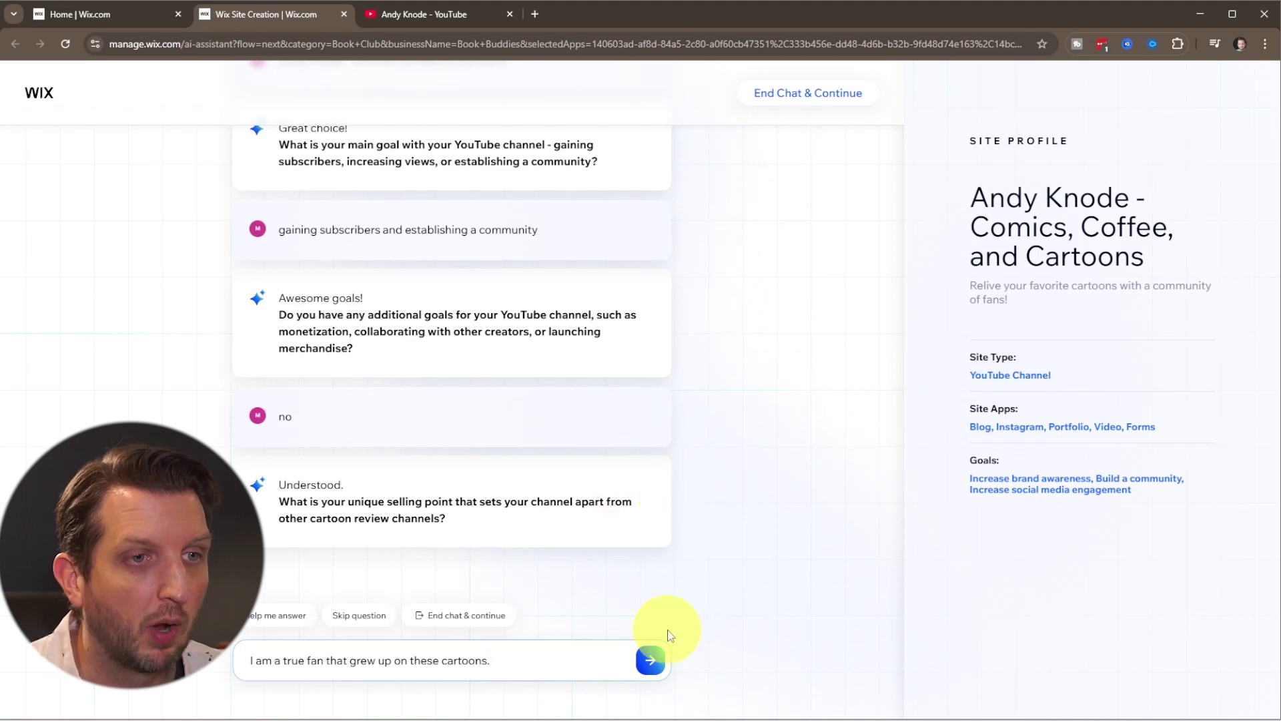
pyautogui.click(652, 662)
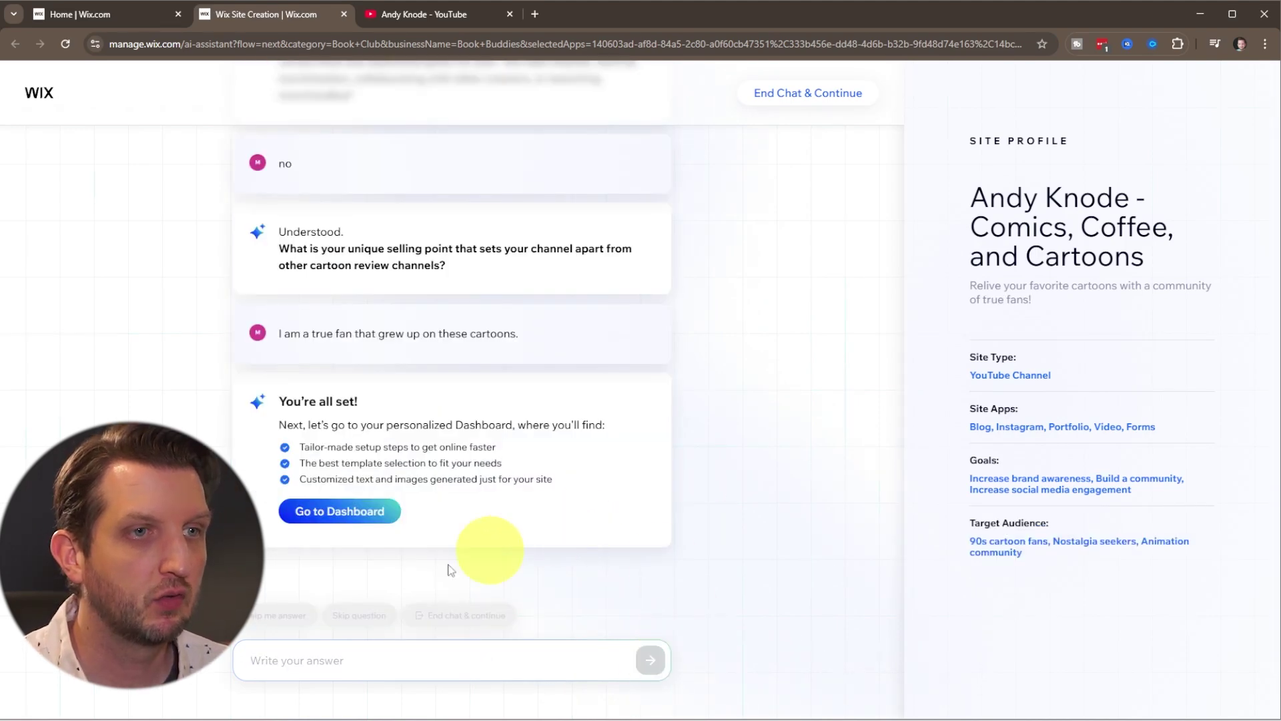
pyautogui.click(326, 512)
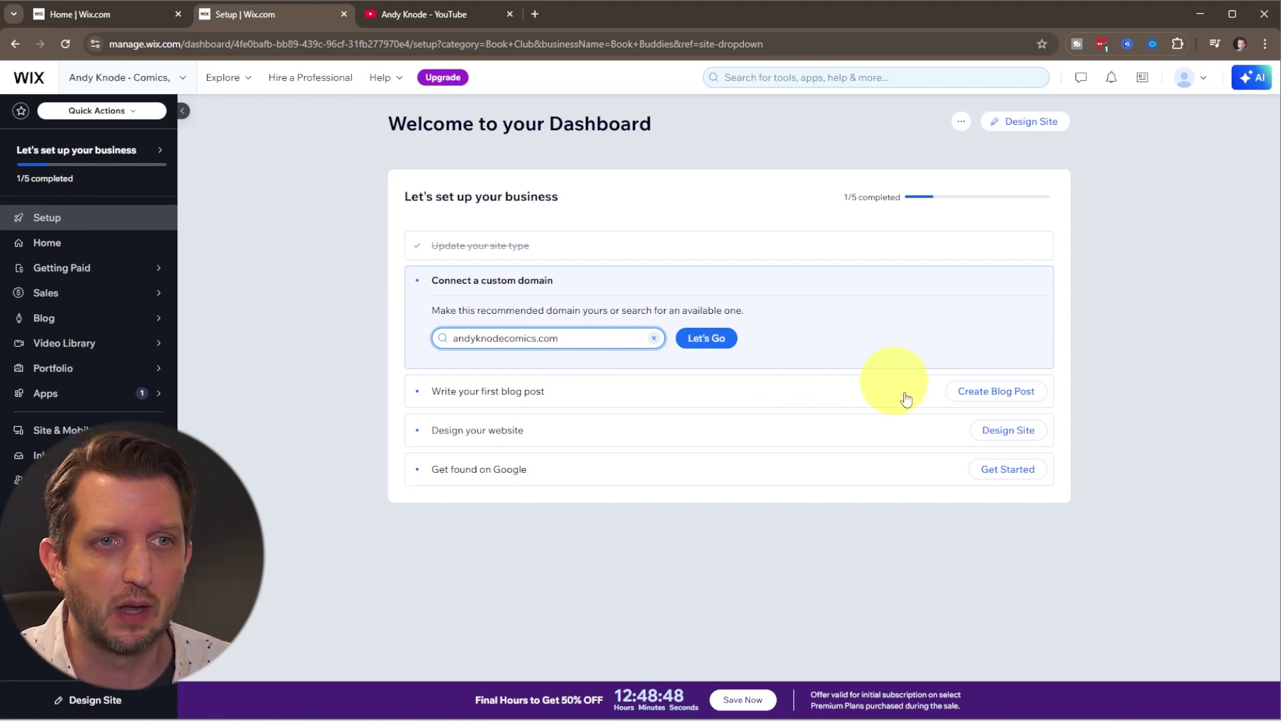
# Start designing the website with Design Site on the dashboard's Design your website step.
pyautogui.click(998, 437)
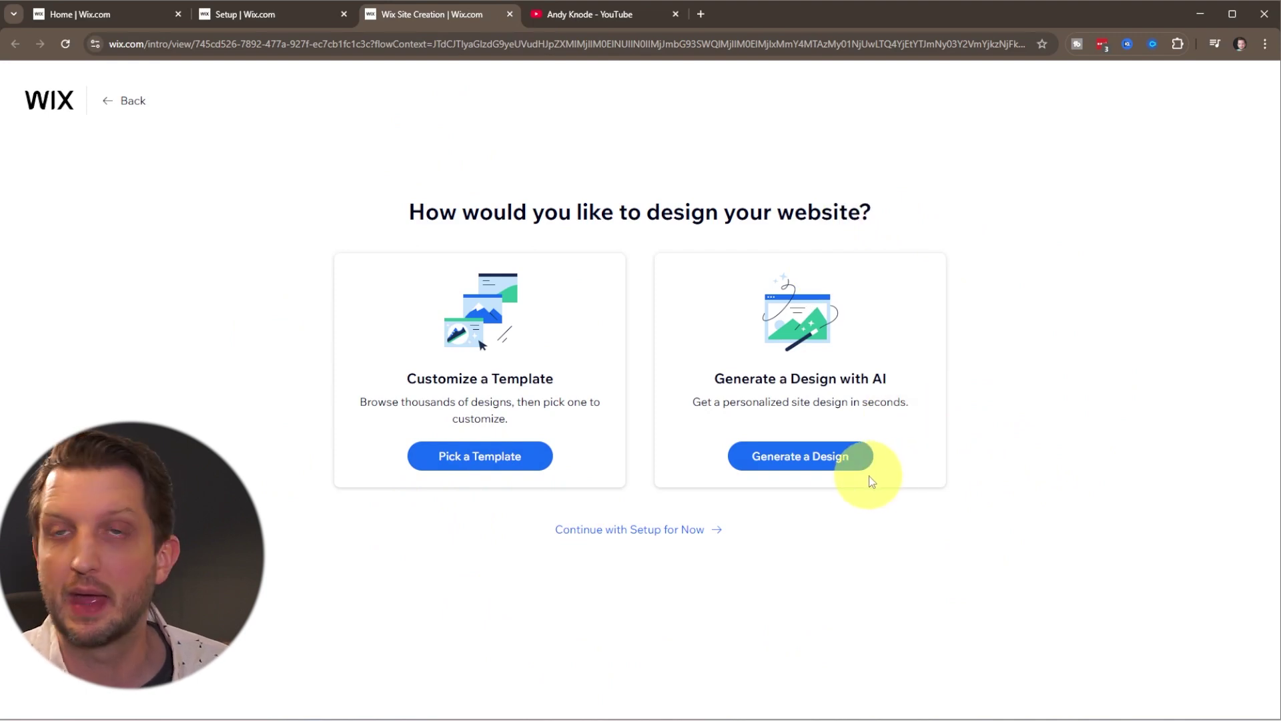
# Generate an AI design, then regenerate it to replace the Adventure Awaits version.
pyautogui.click(820, 462)
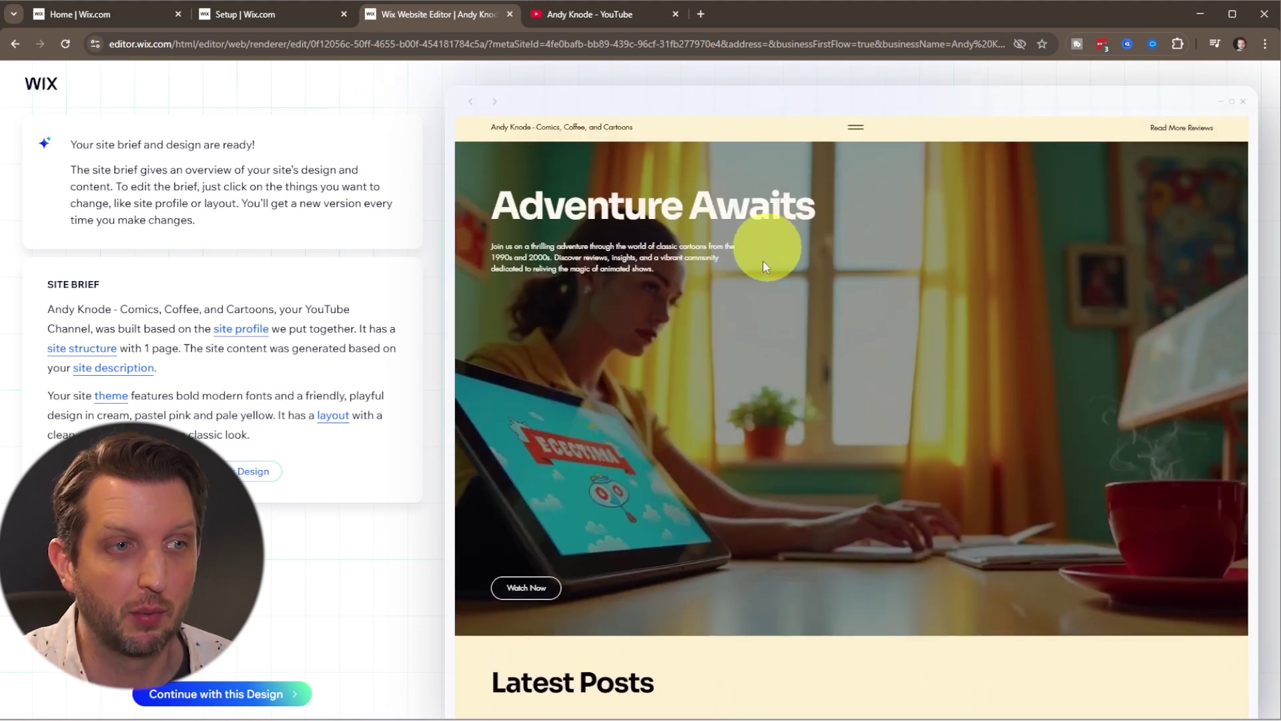
pyautogui.click(228, 470)
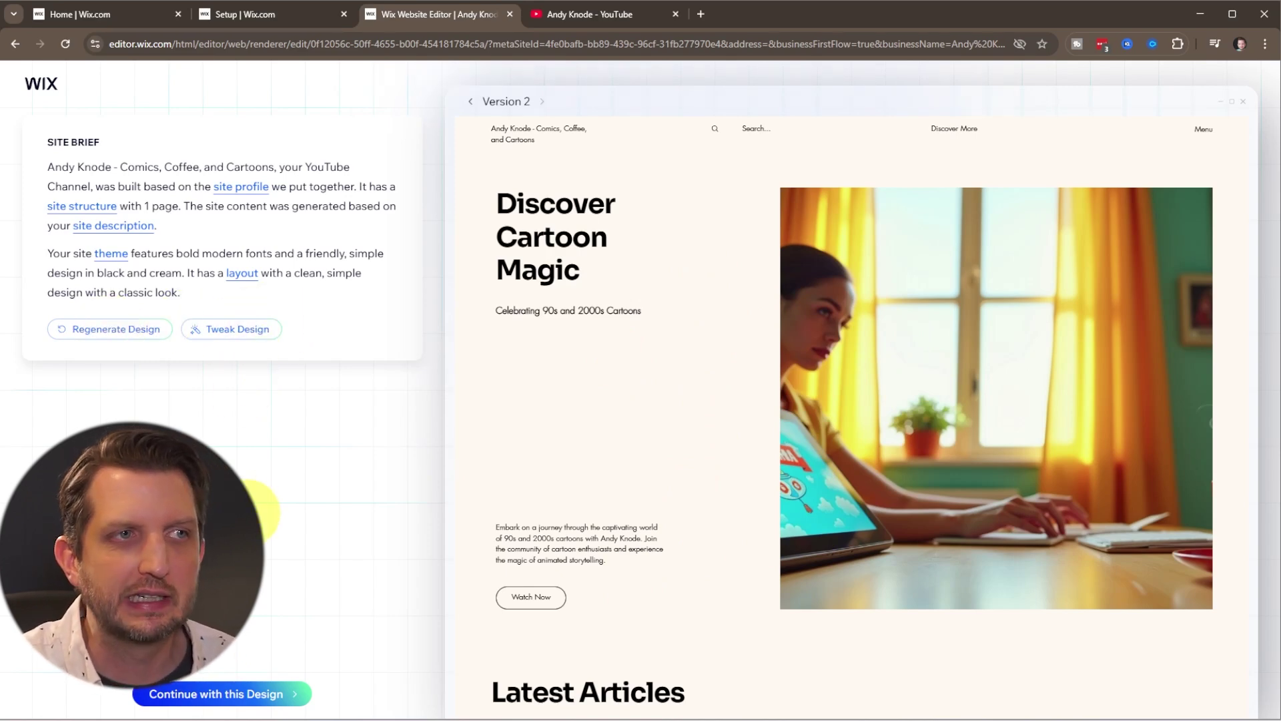
# Continue with Version 2, the Discover Cartoon Magic design.
pyautogui.click(220, 693)
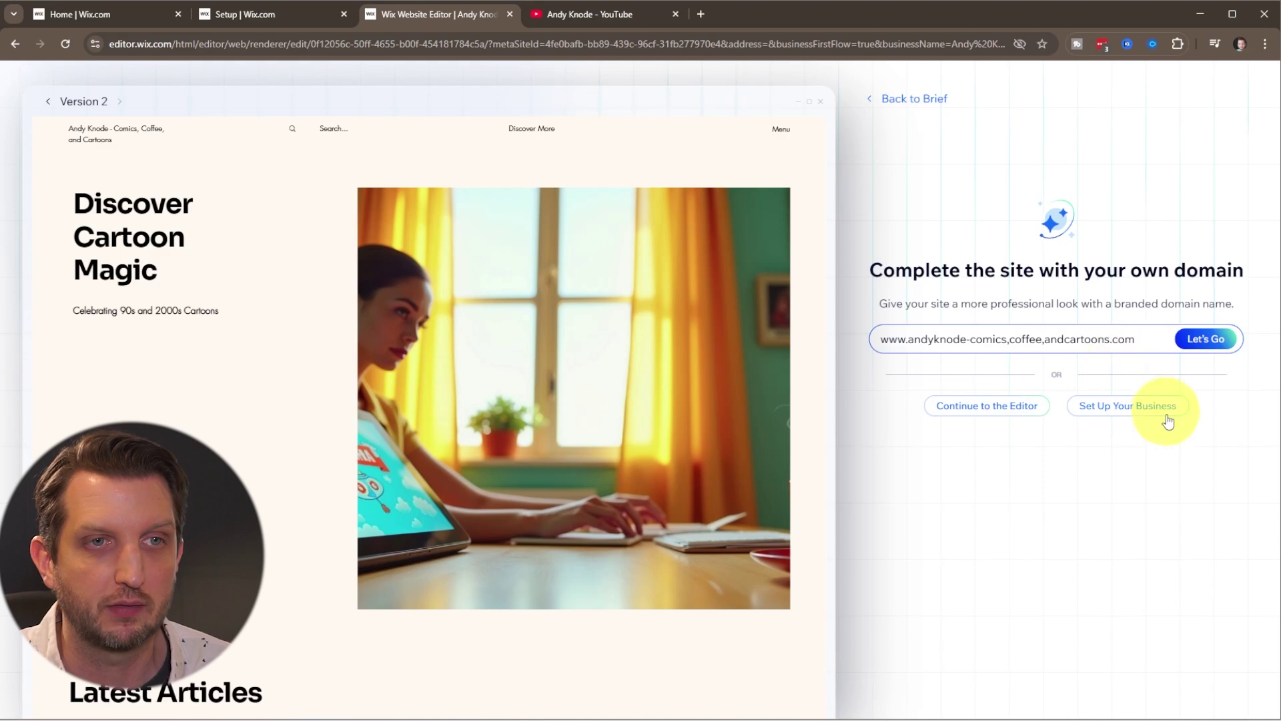
# Skip the custom domain, open the design in the Editor, and view the Home page in desktop mode.
pyautogui.click(991, 412)
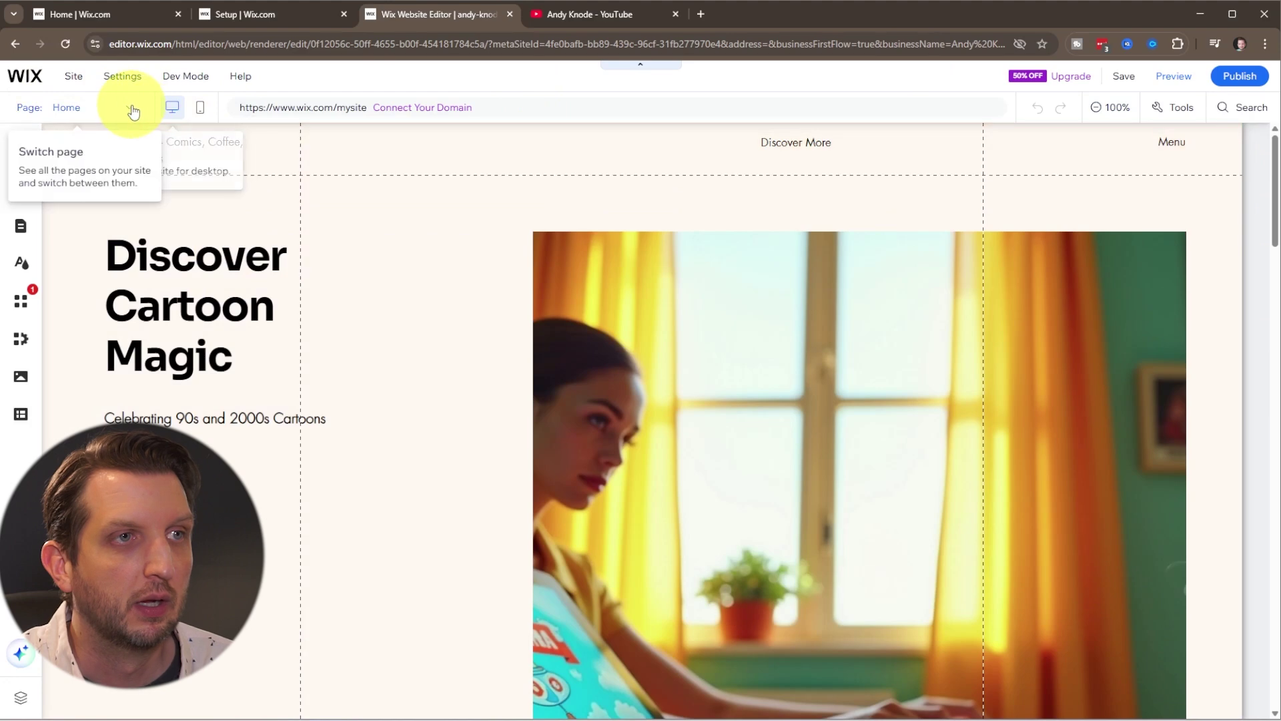
pyautogui.click(131, 108)
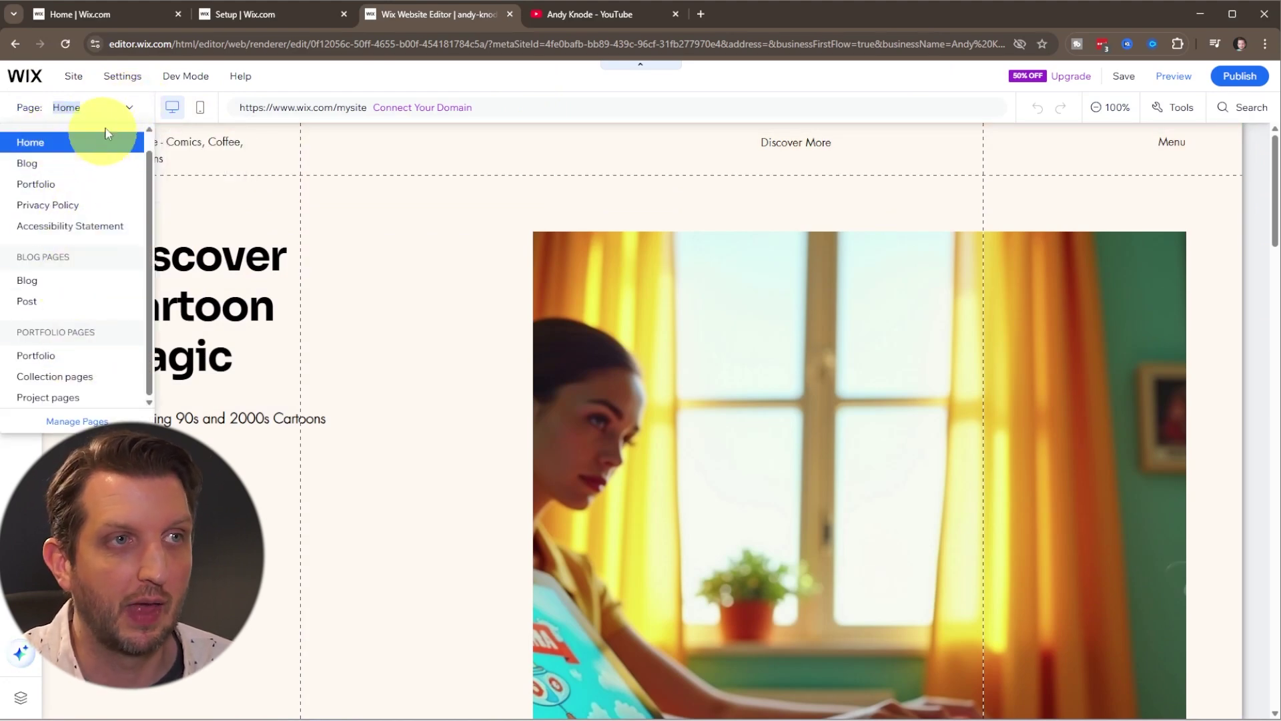
pyautogui.click(173, 113)
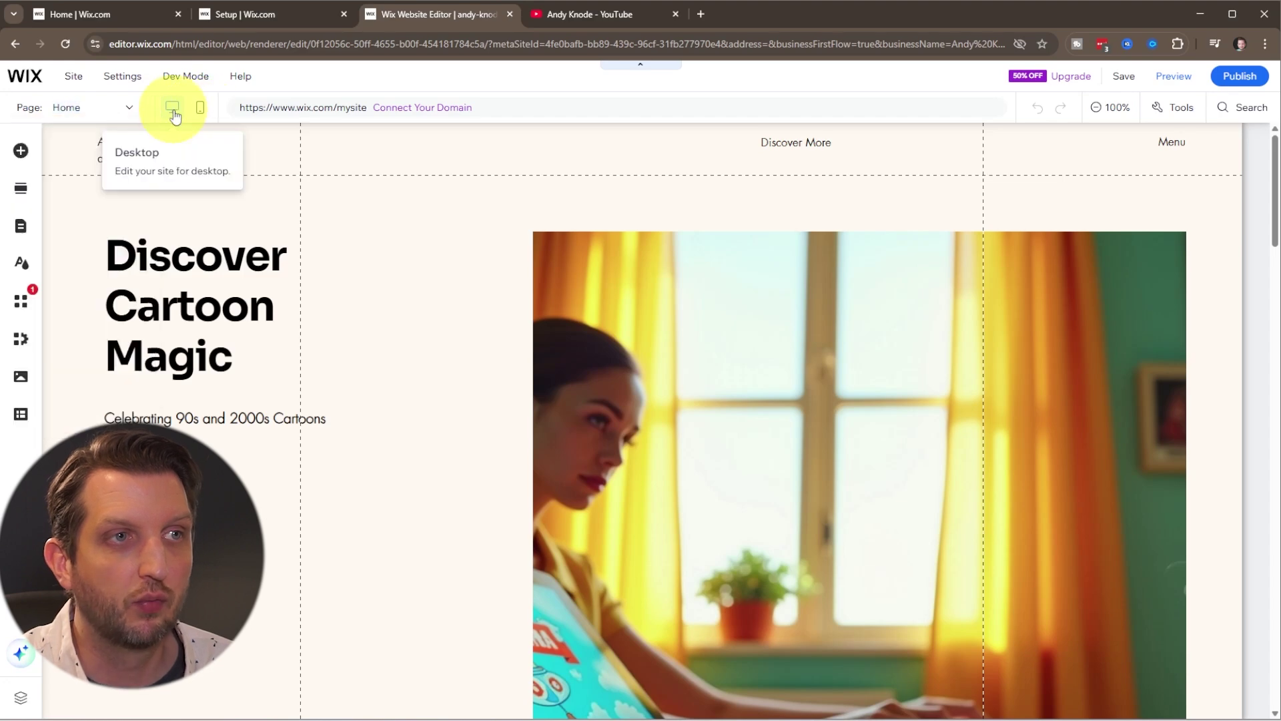
pyautogui.click(202, 110)
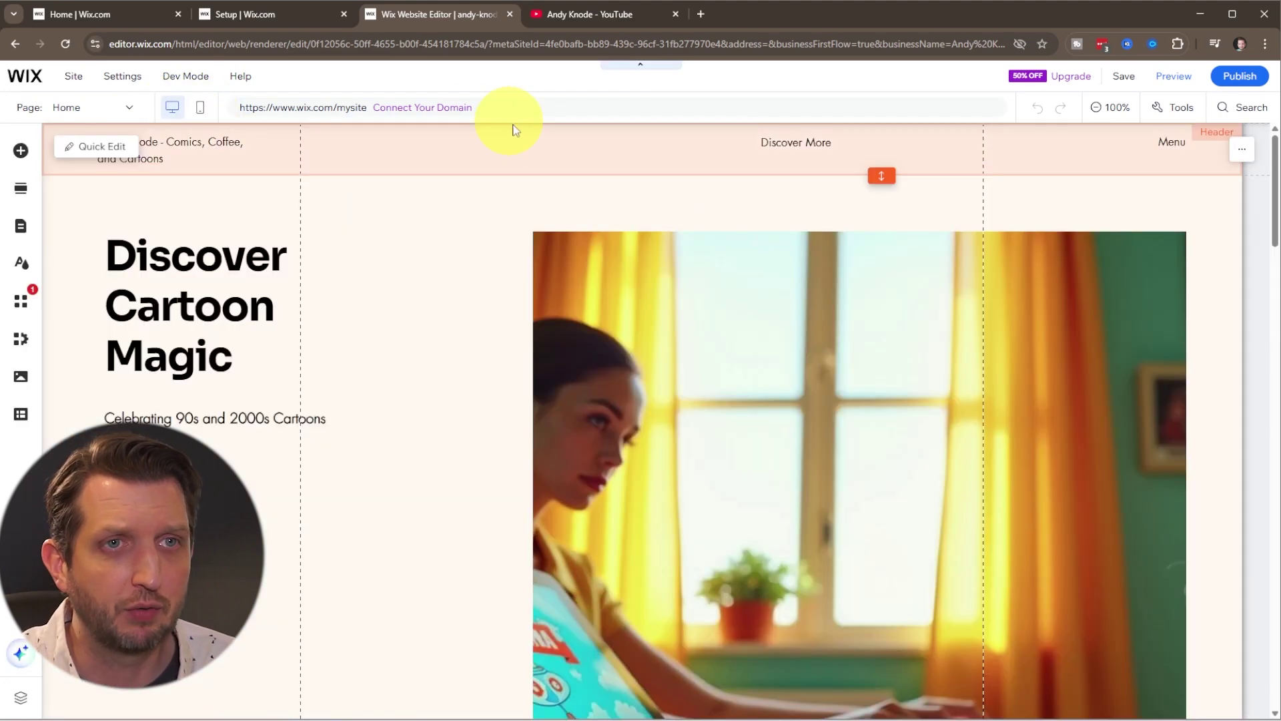
pyautogui.moveTo(1133, 86)
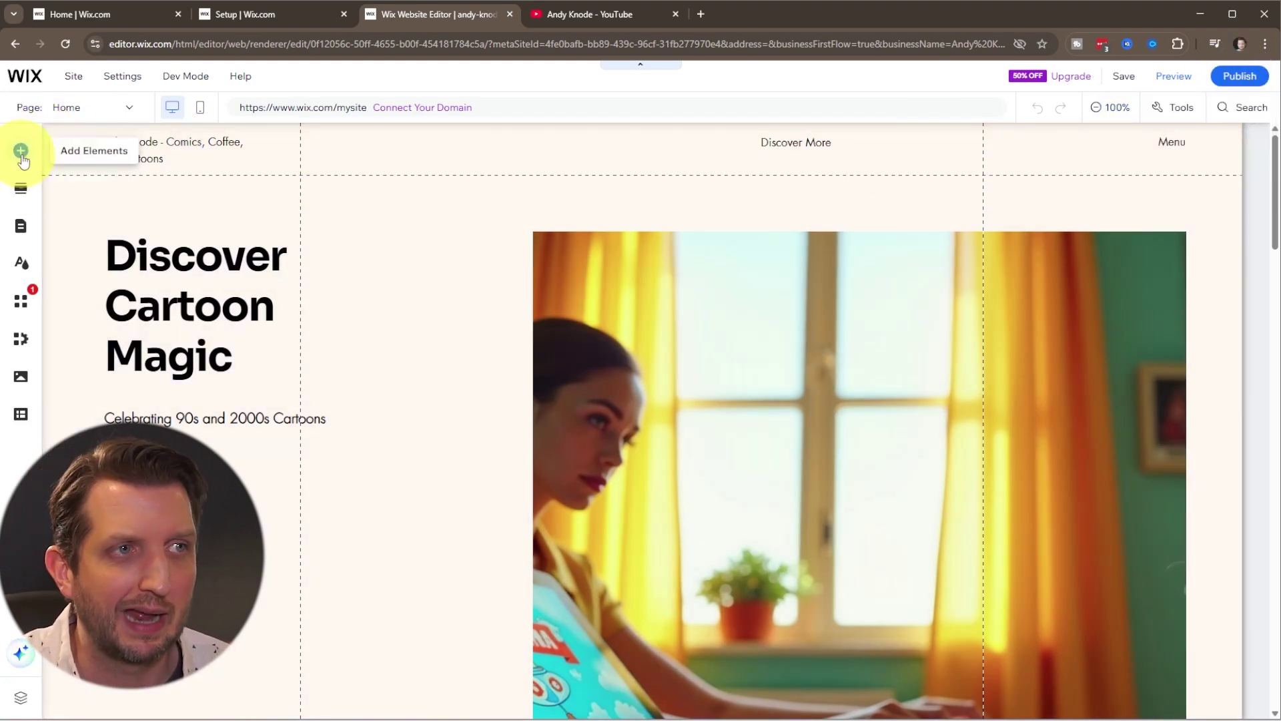
pyautogui.click(20, 152)
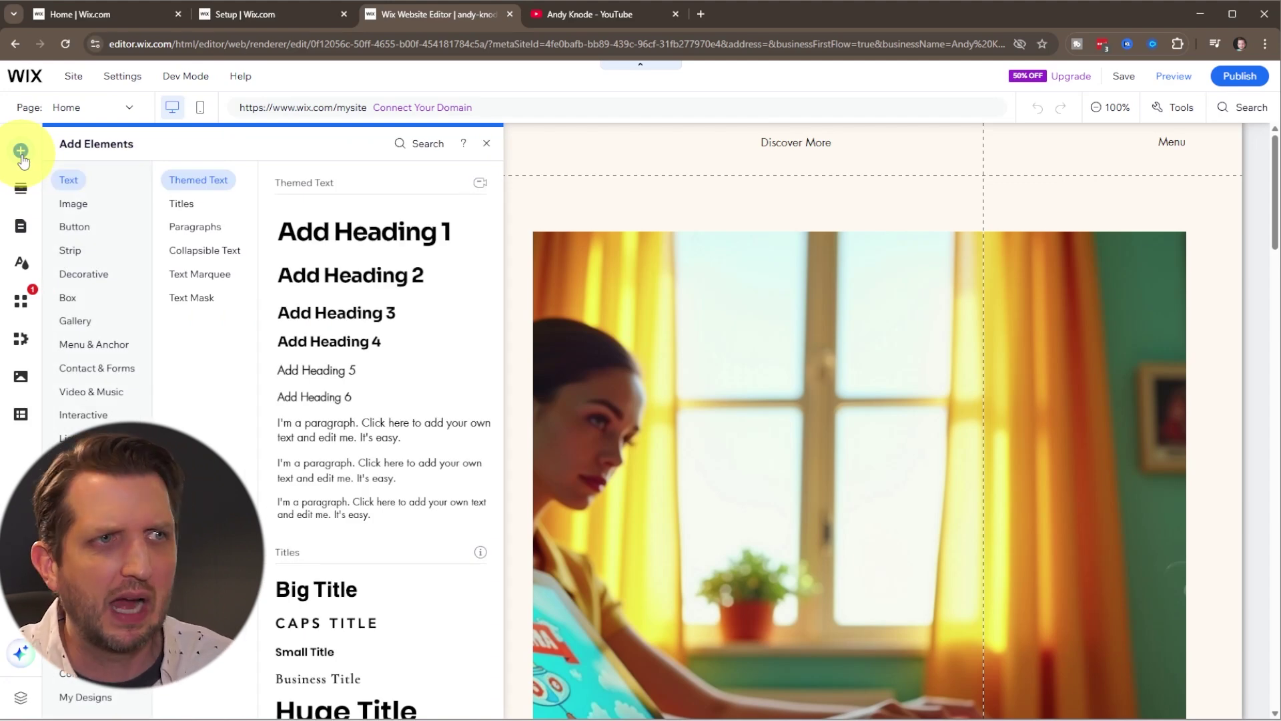
# Inspect the Welcome hero section, then bring up the Site Pages and Menu panel.
pyautogui.click(21, 190)
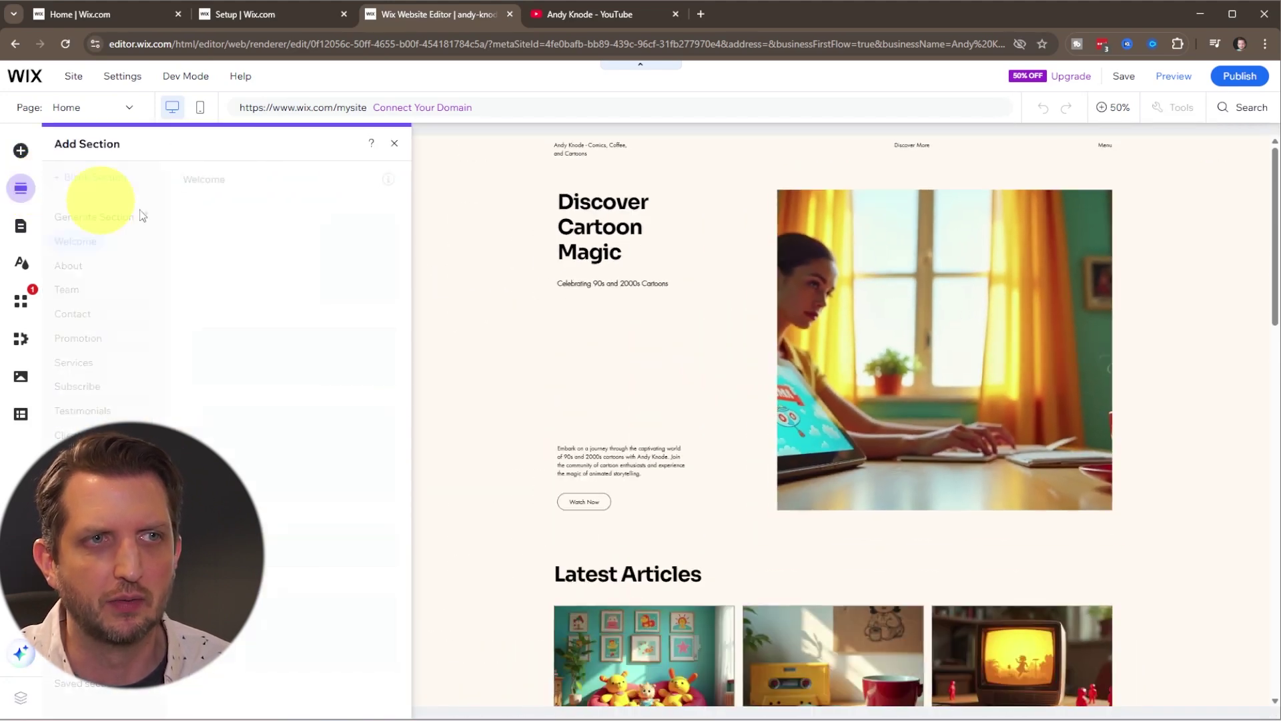
pyautogui.click(760, 270)
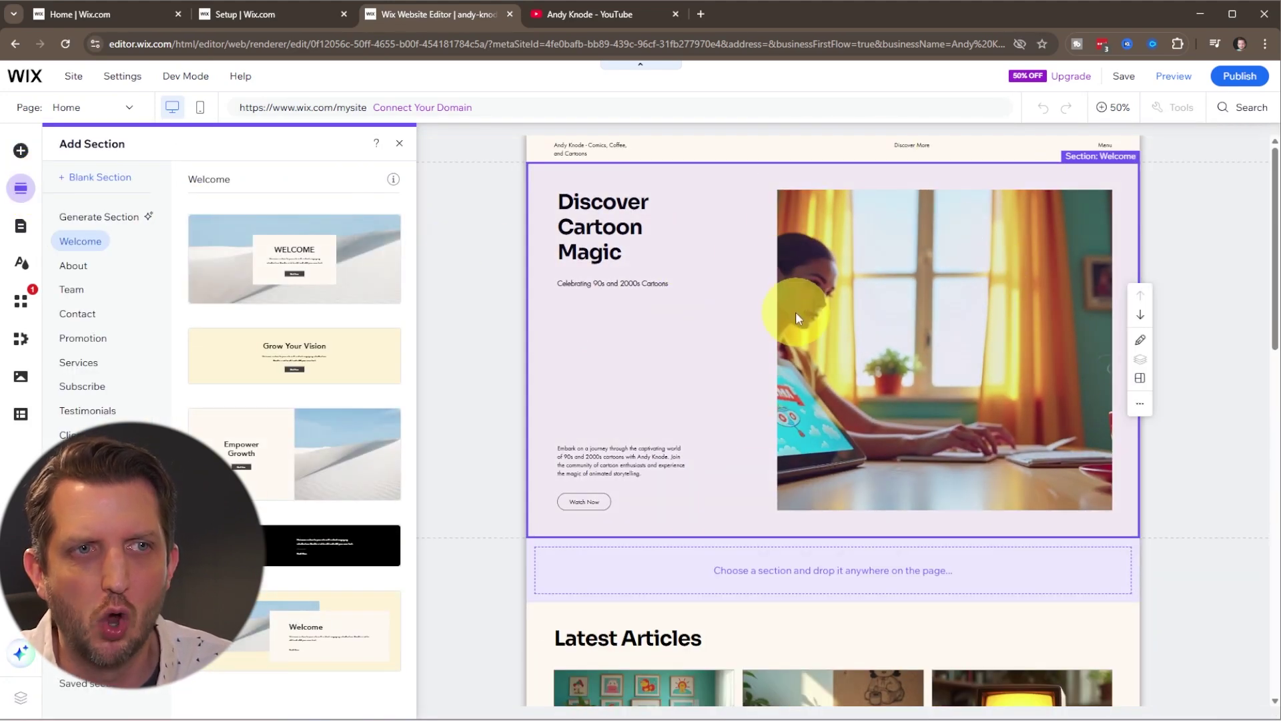
pyautogui.scroll(-5, 791, 343)
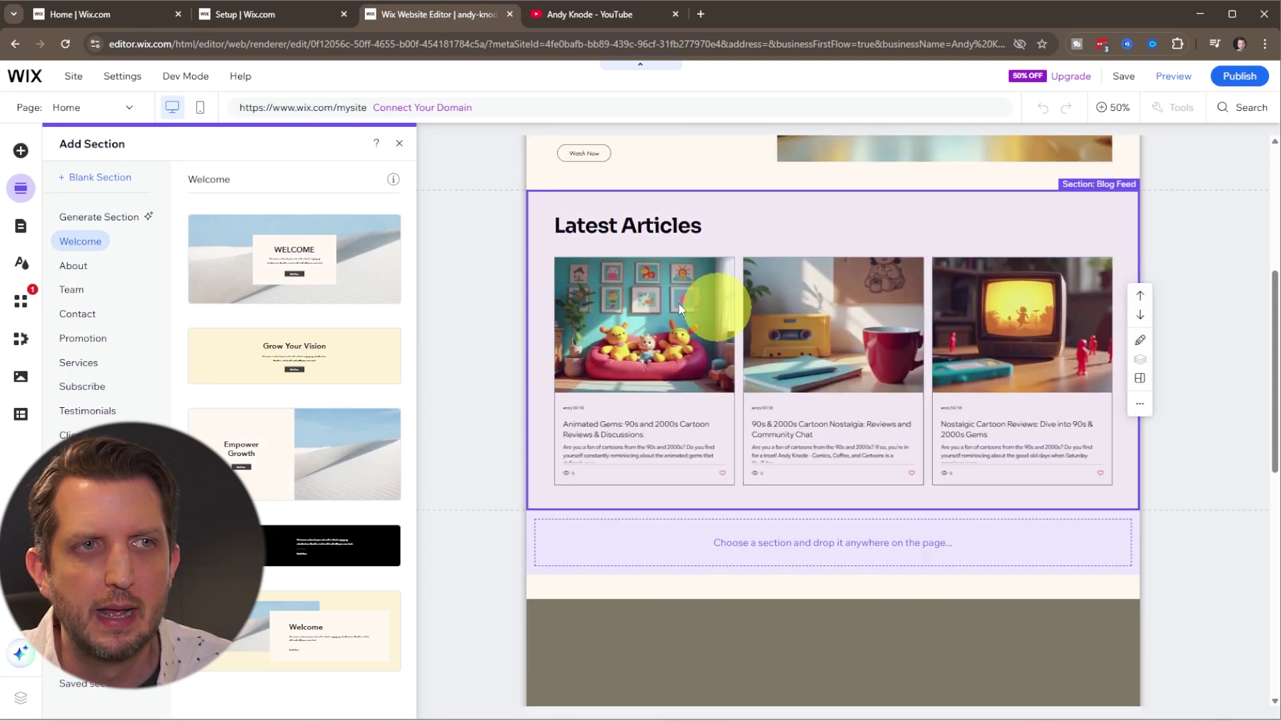
pyautogui.click(837, 317)
pyautogui.scroll(-2, 912, 374)
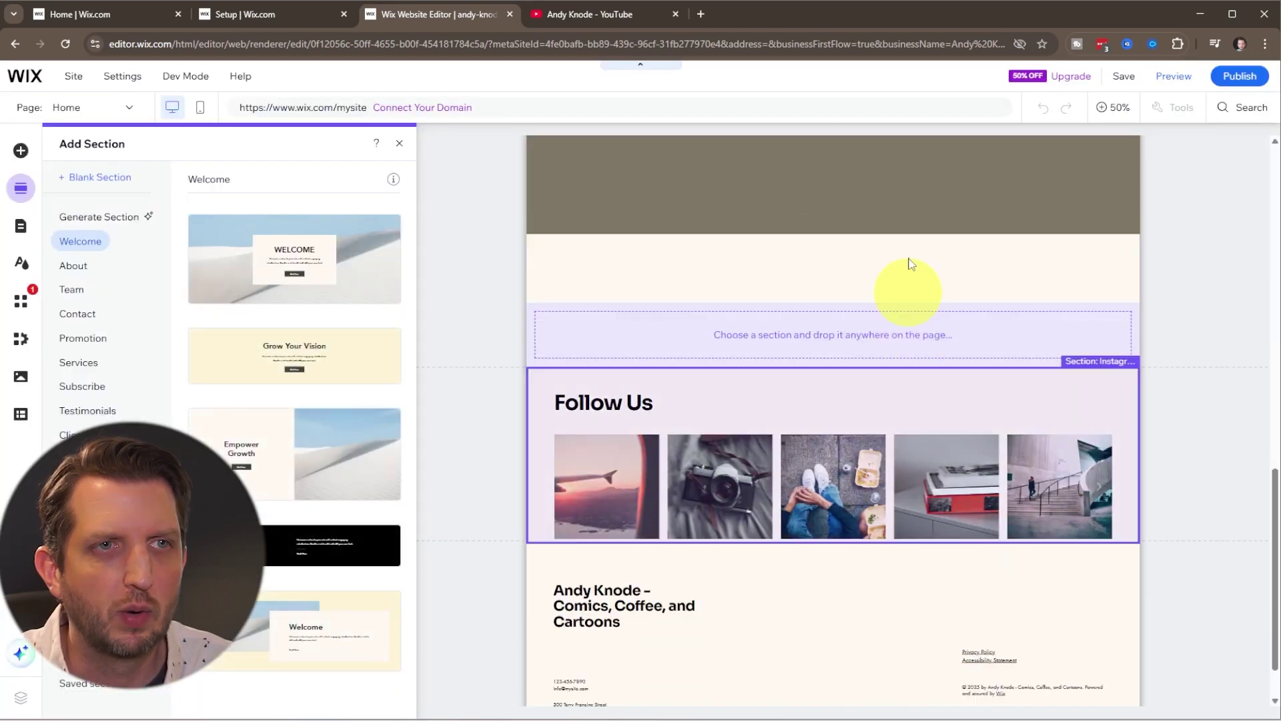
pyautogui.scroll(3, 734, 281)
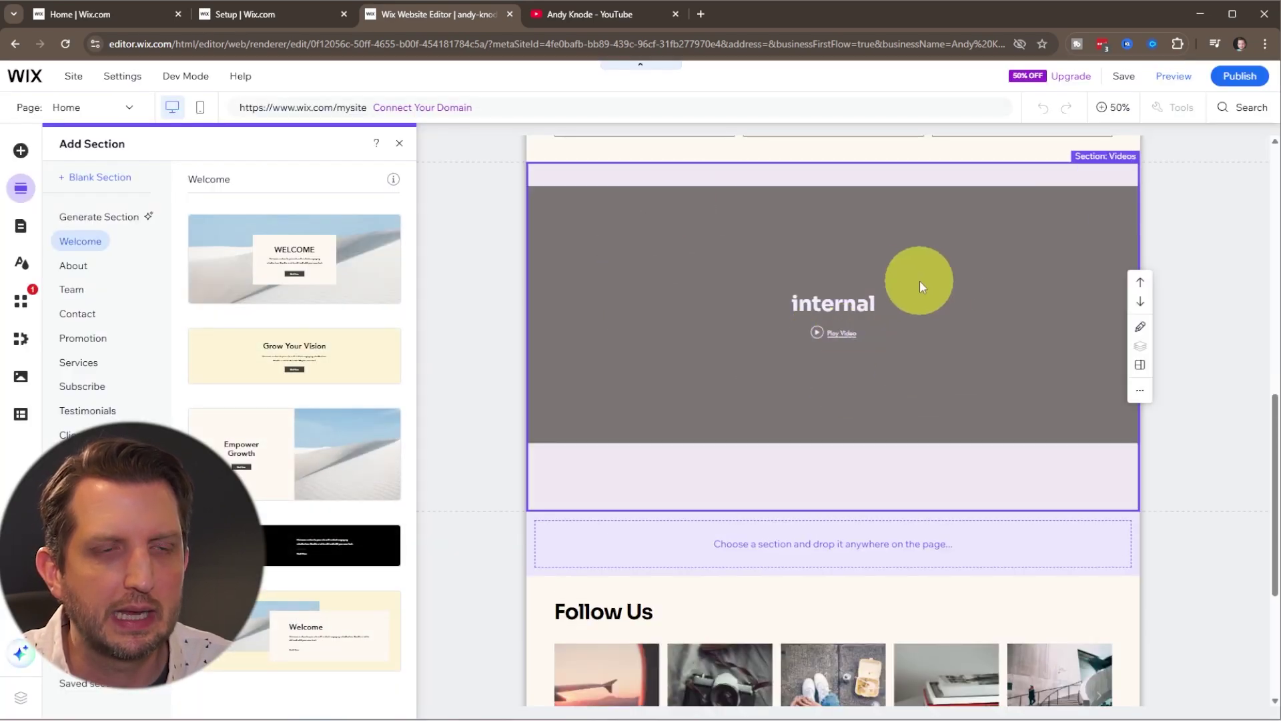
pyautogui.scroll(-3, 848, 347)
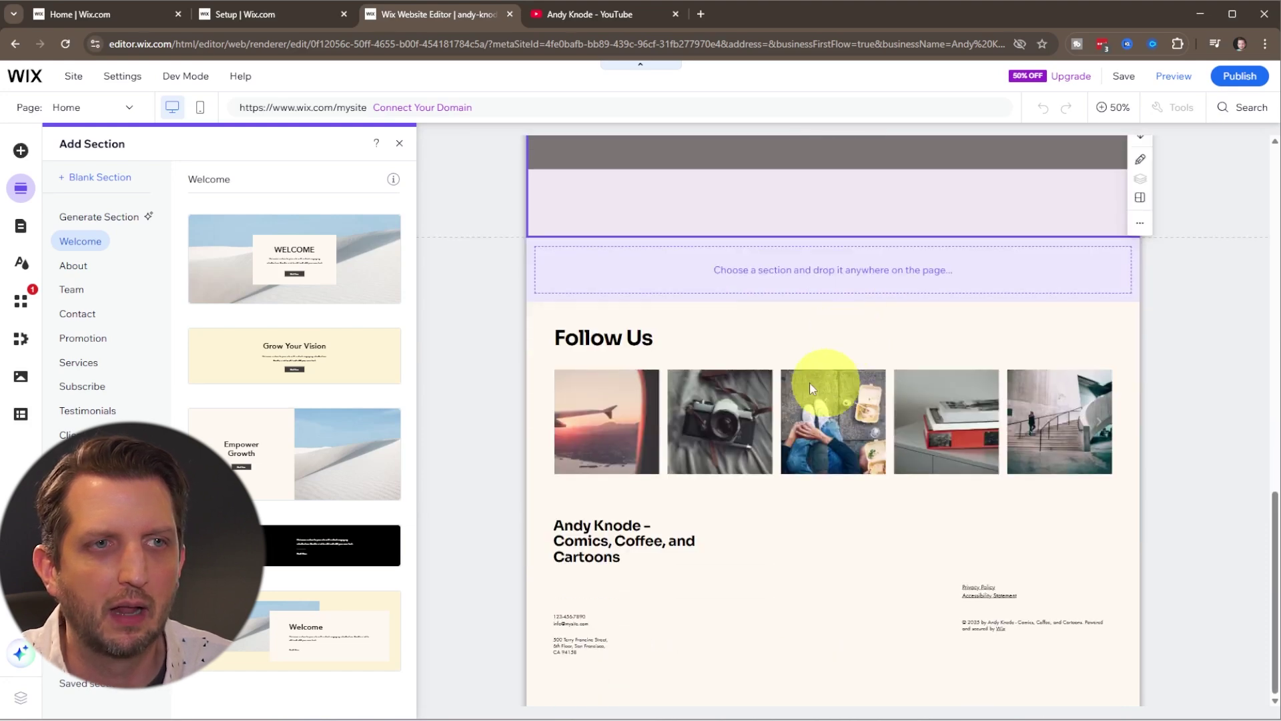
pyautogui.scroll(10, 843, 534)
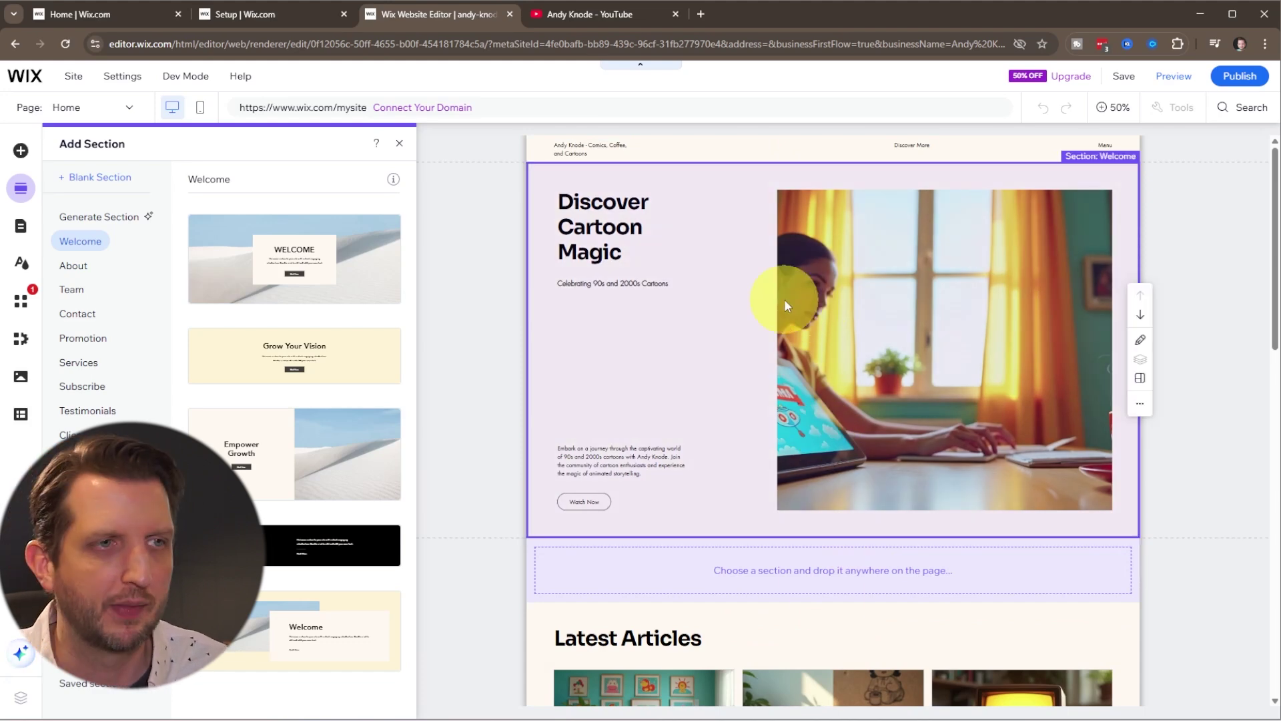
pyautogui.click(22, 229)
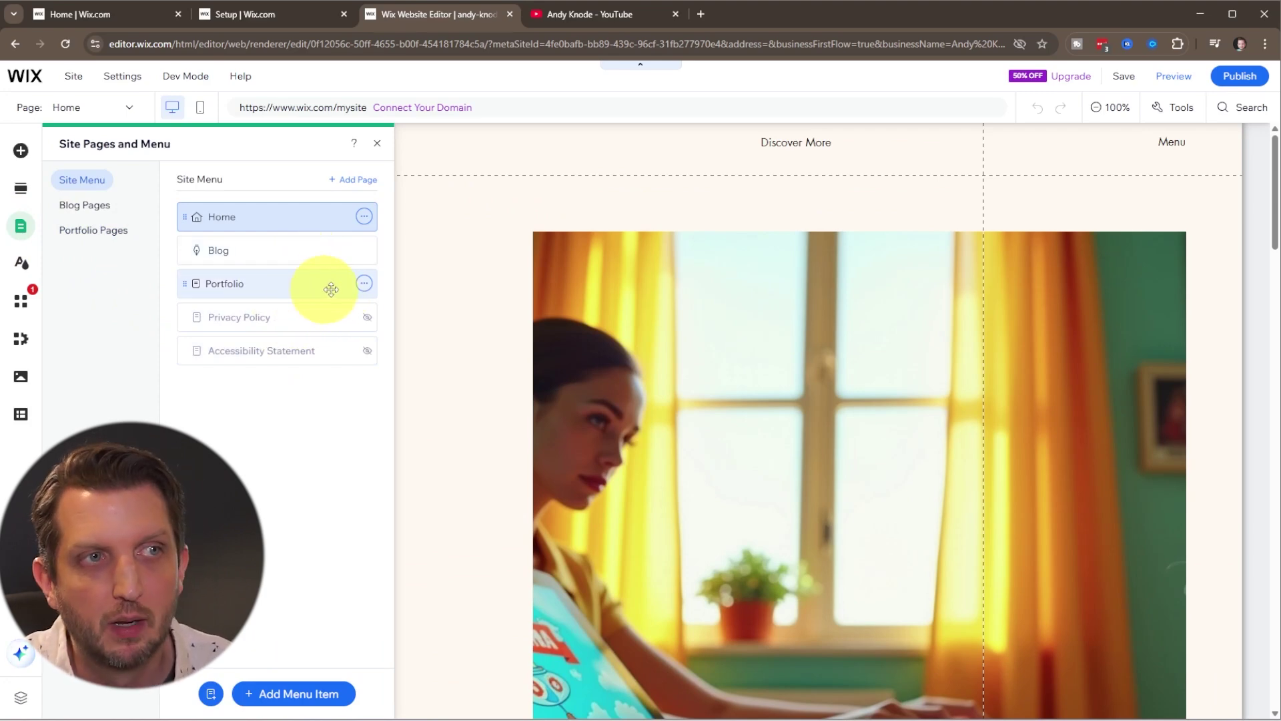
# Hide the Portfolio page from the site menu and close the pages panel.
pyautogui.click(365, 284)
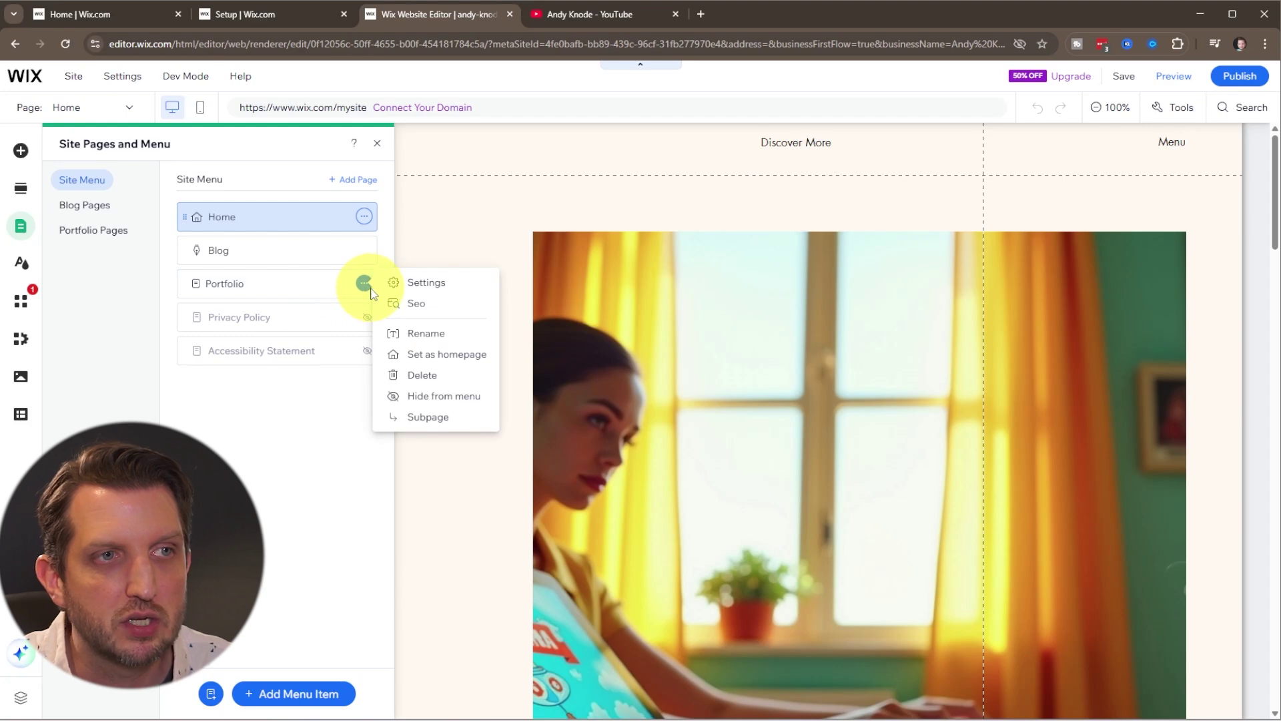
pyautogui.click(445, 398)
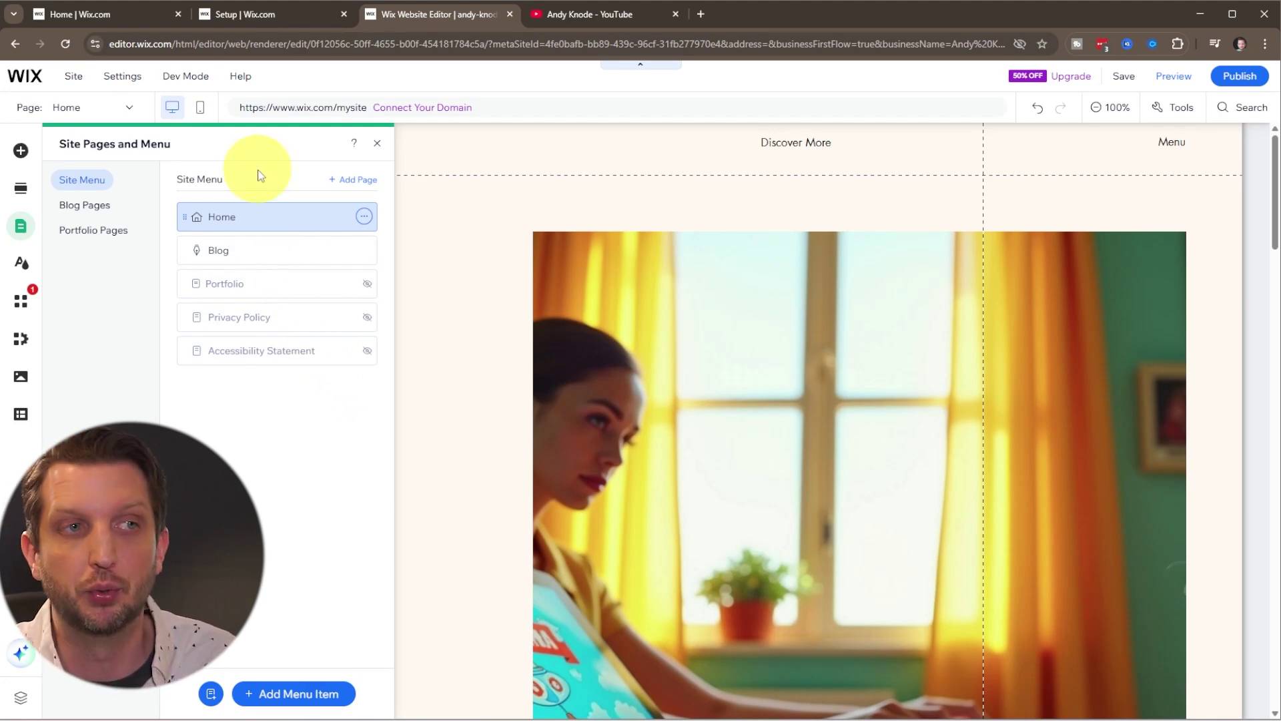
pyautogui.click(377, 142)
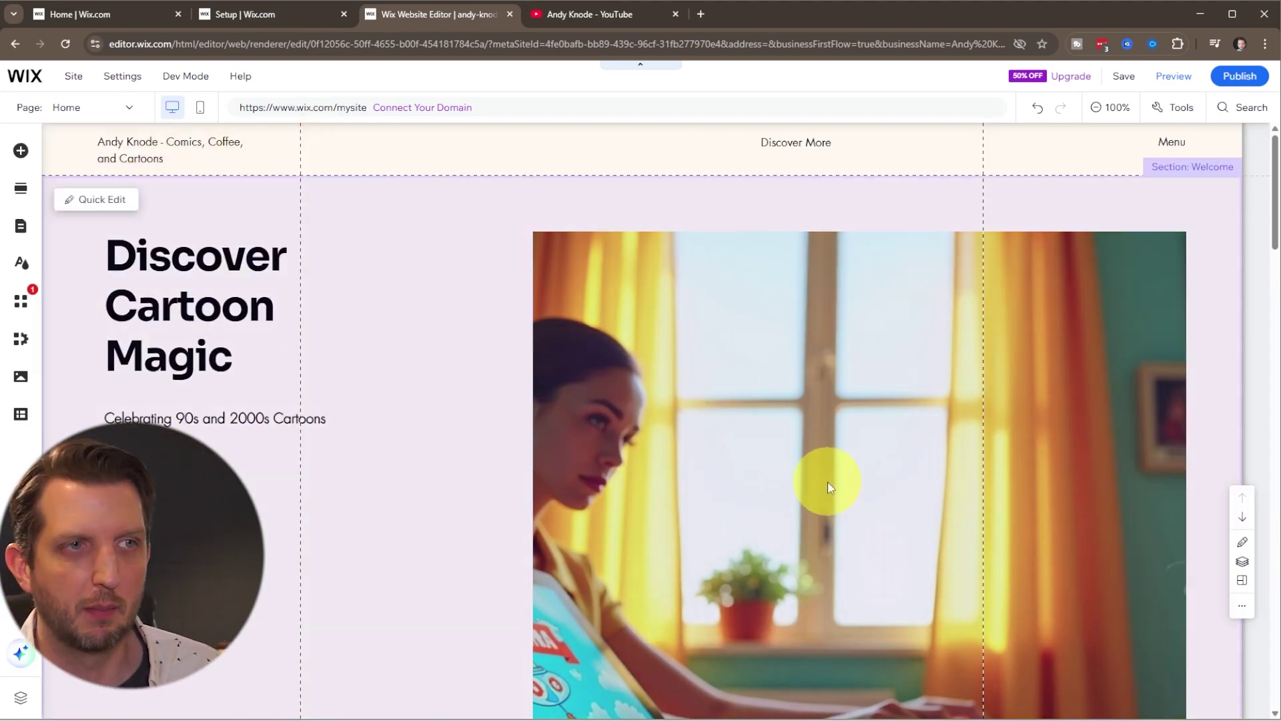
# Delete the Welcome section's photo column so 'Discover Cartoon Magic' spans one line.
pyautogui.scroll(-6, 748, 423)
pyautogui.scroll(5, 749, 423)
pyautogui.scroll(1, 749, 424)
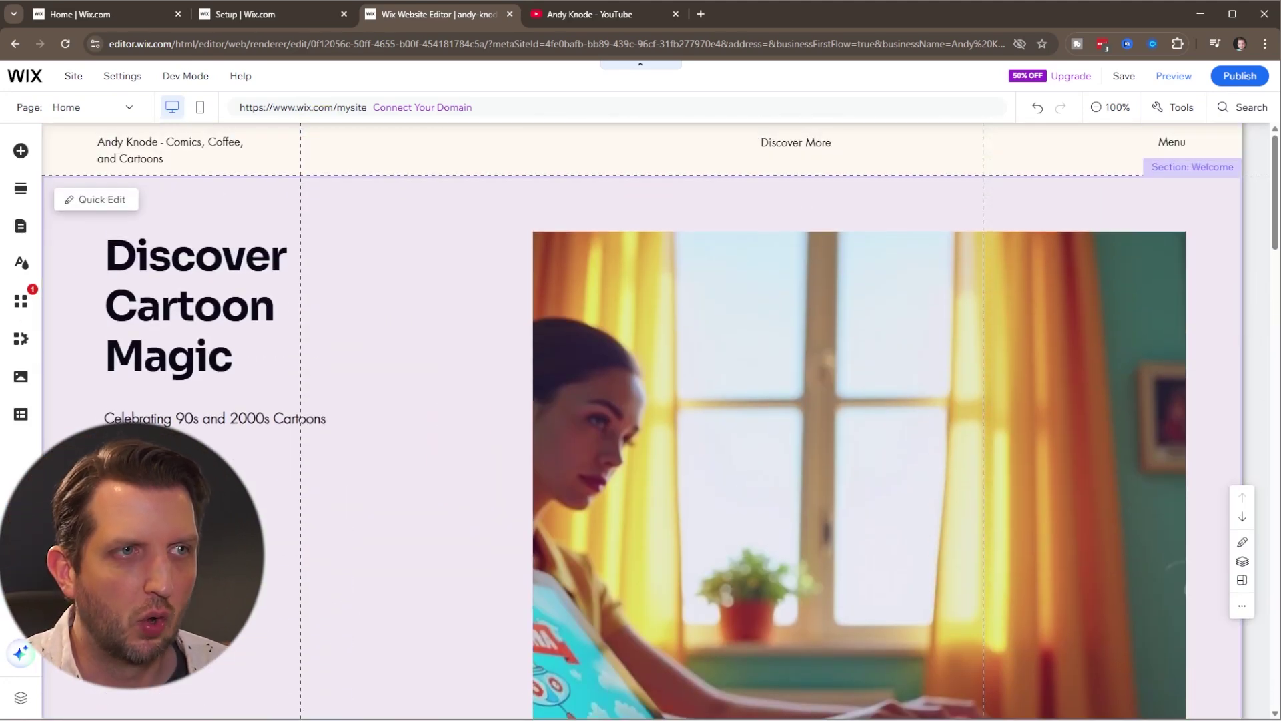
pyautogui.click(355, 425)
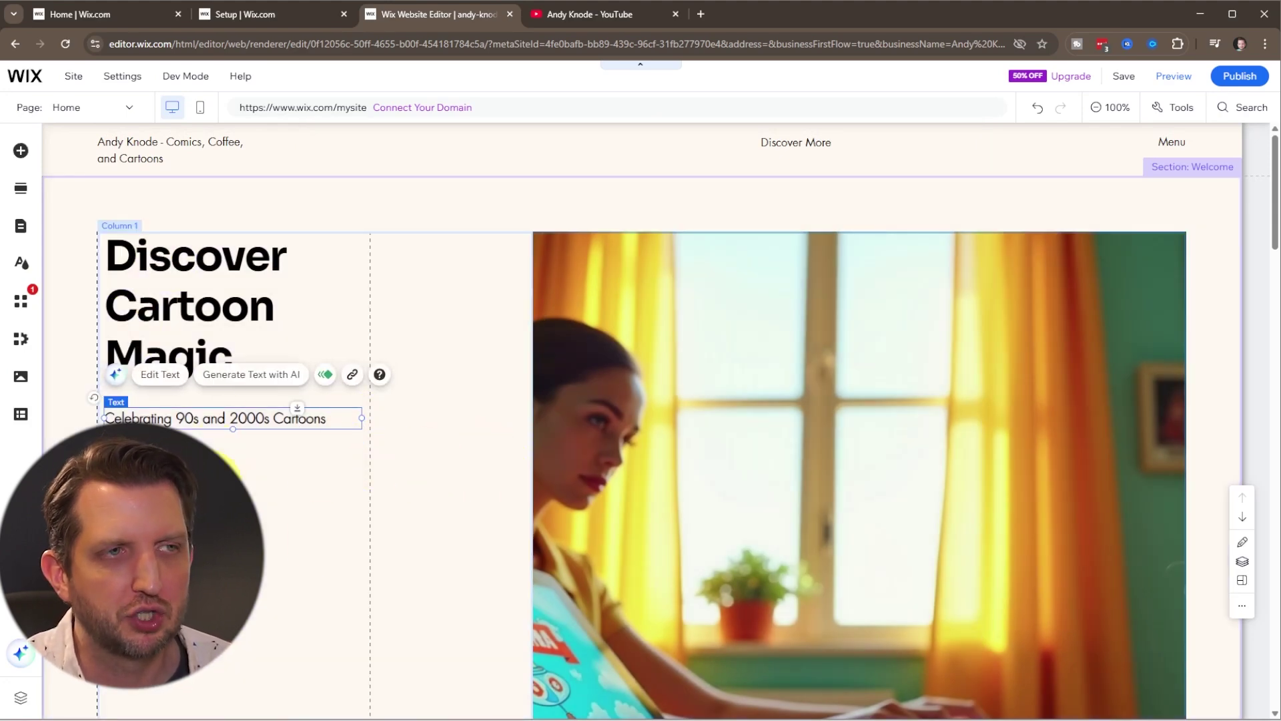
pyautogui.hotkey('ctrl', 'z')
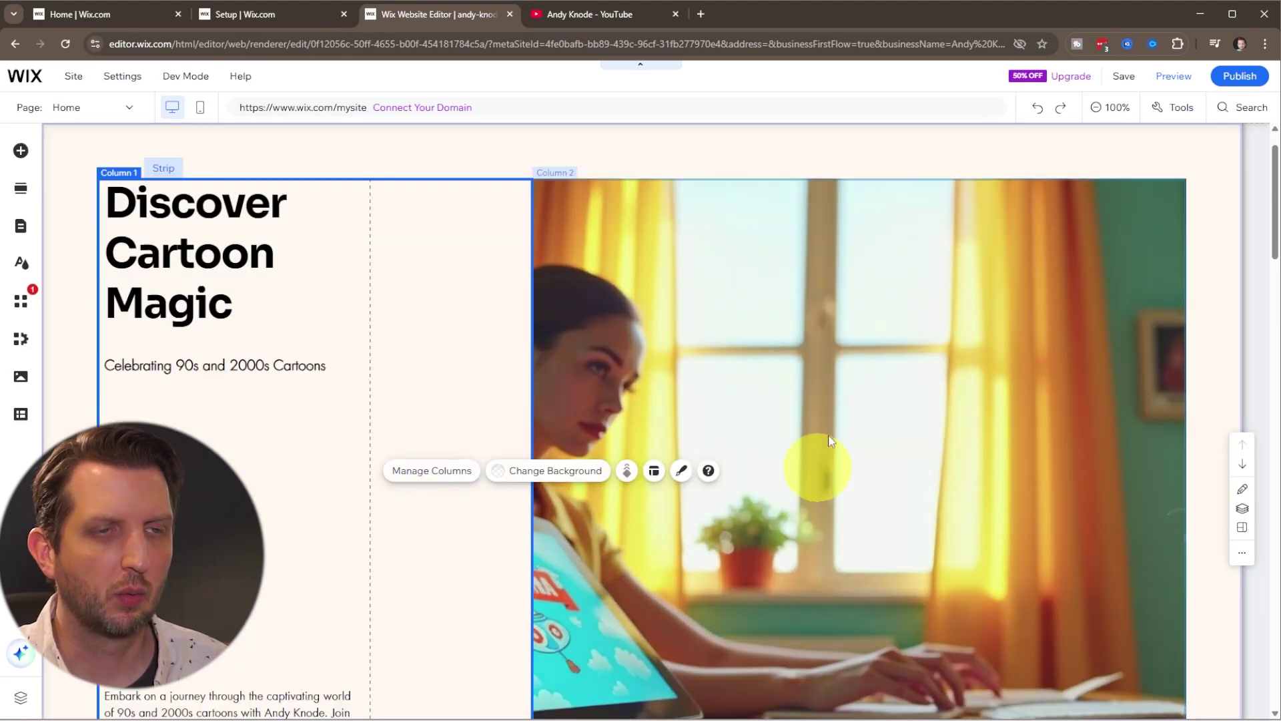
pyautogui.click(747, 329)
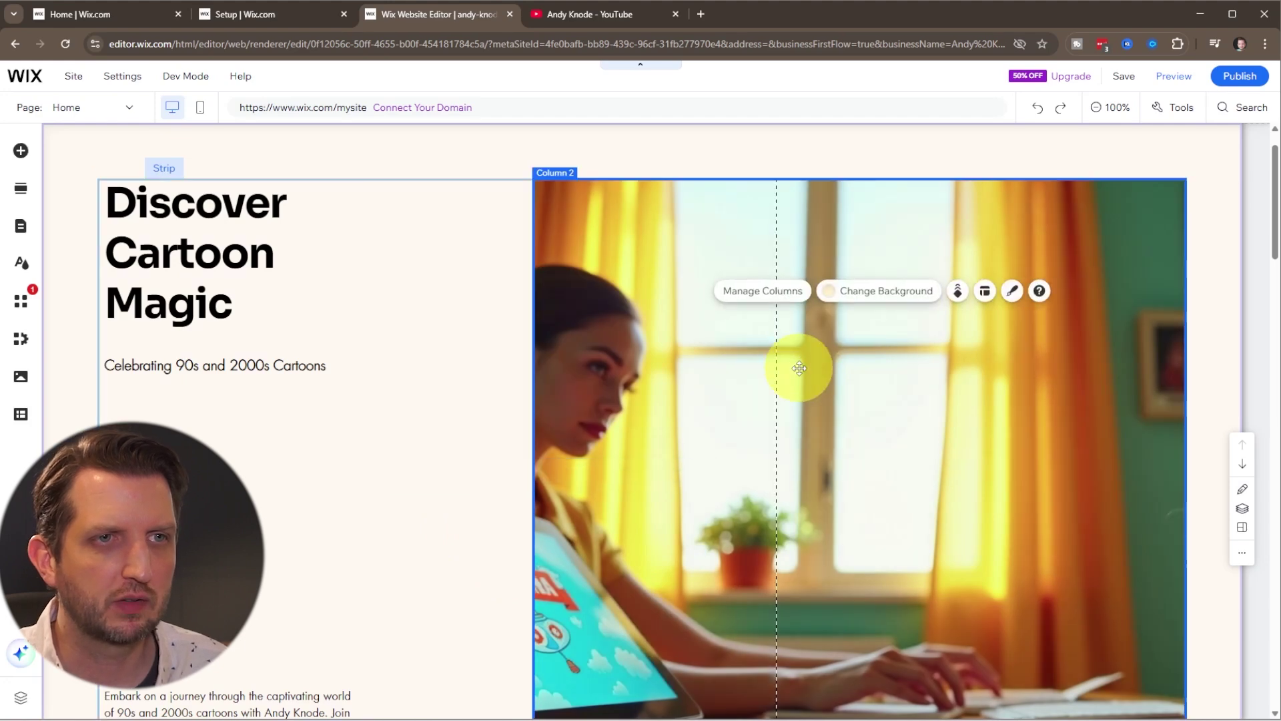
pyautogui.press('Delete')
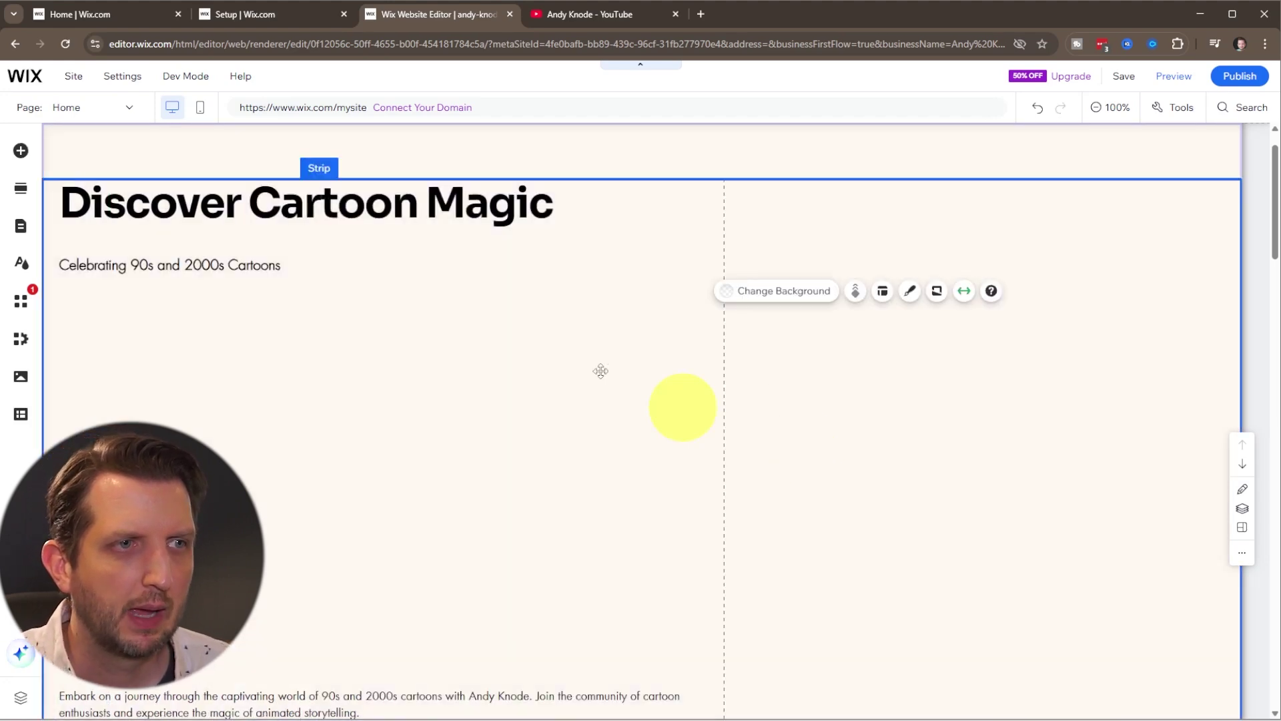
pyautogui.click(349, 403)
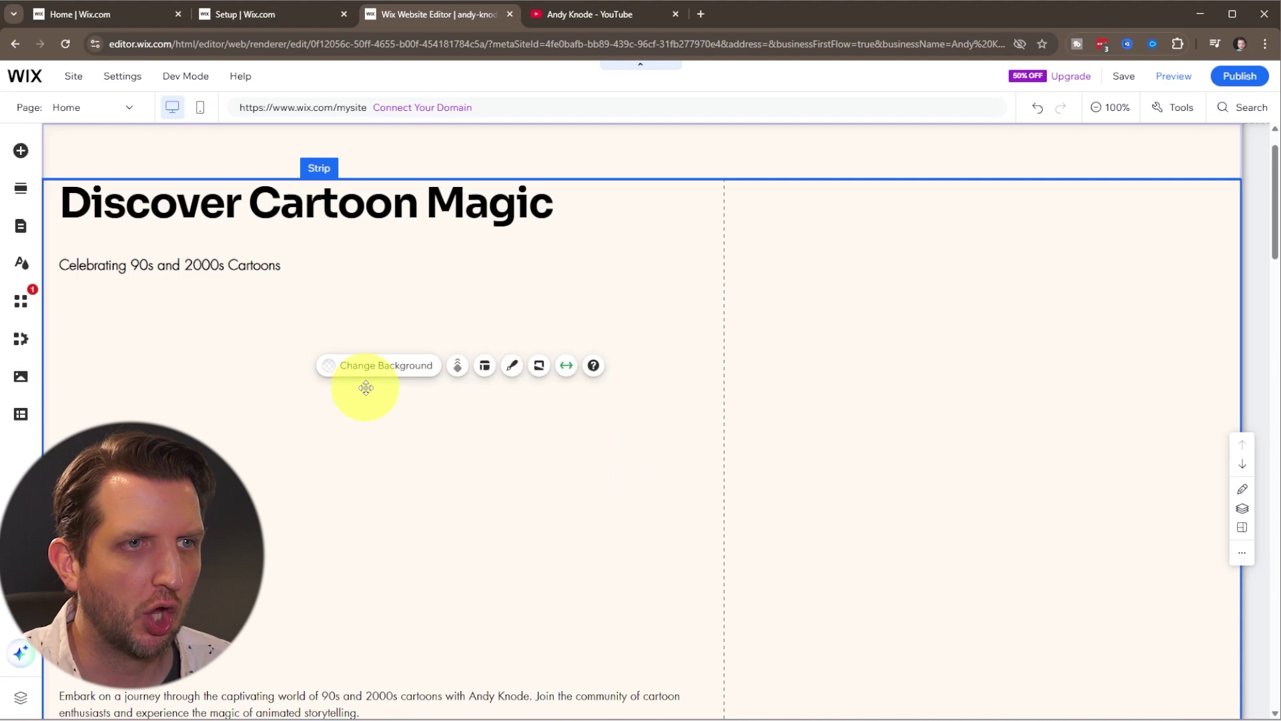
pyautogui.click(20, 152)
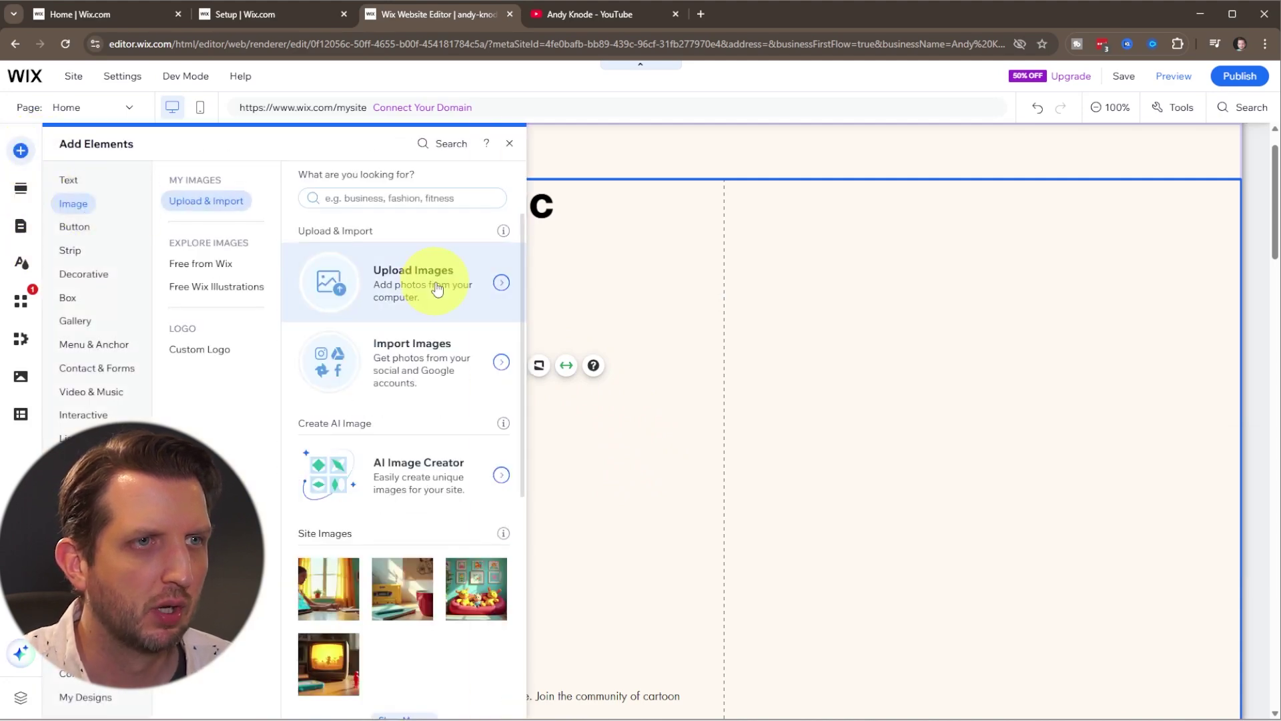
# Upload the round cartoons-and-coffee logo PNG from the computer and add it below the tagline.
pyautogui.click(437, 288)
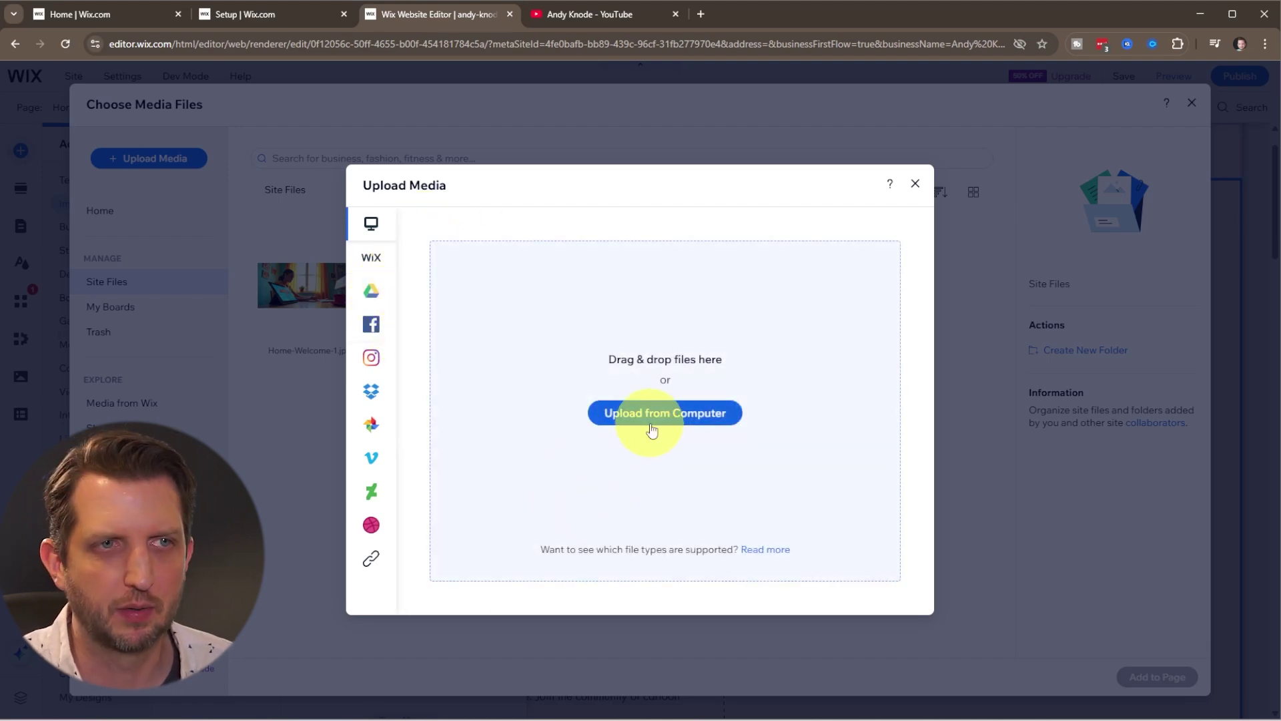
pyautogui.click(649, 414)
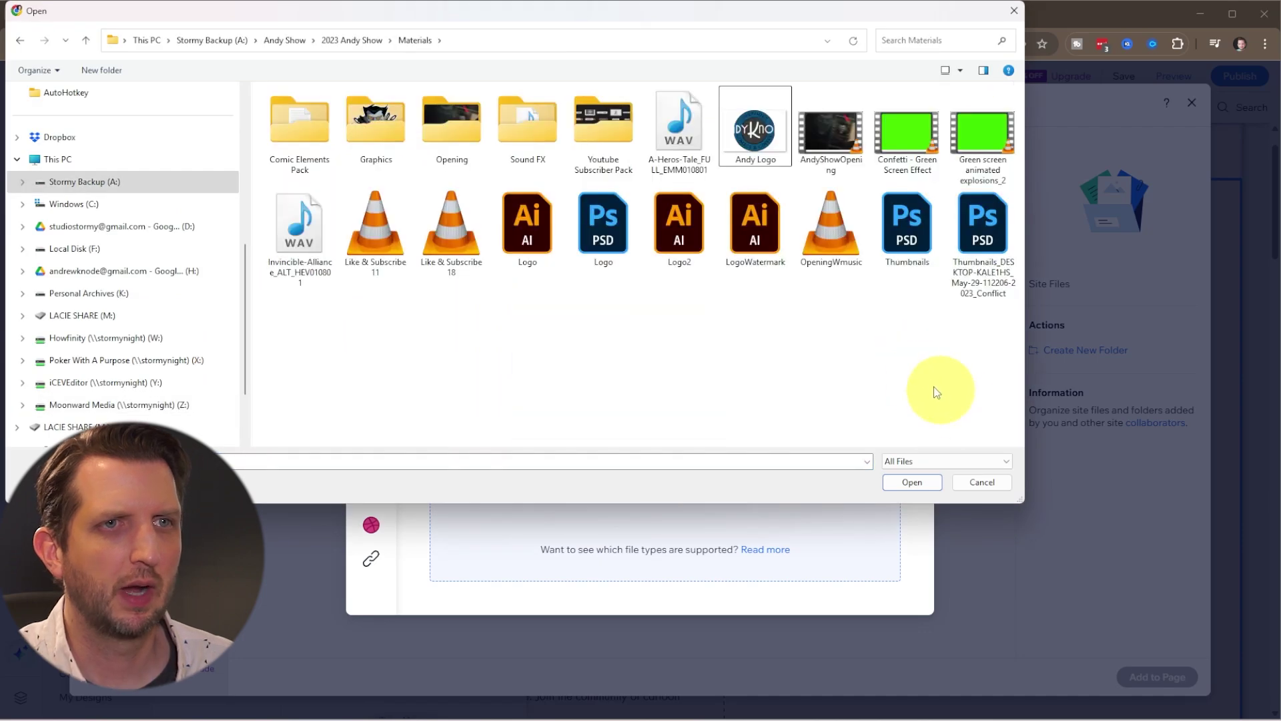
pyautogui.click(760, 118)
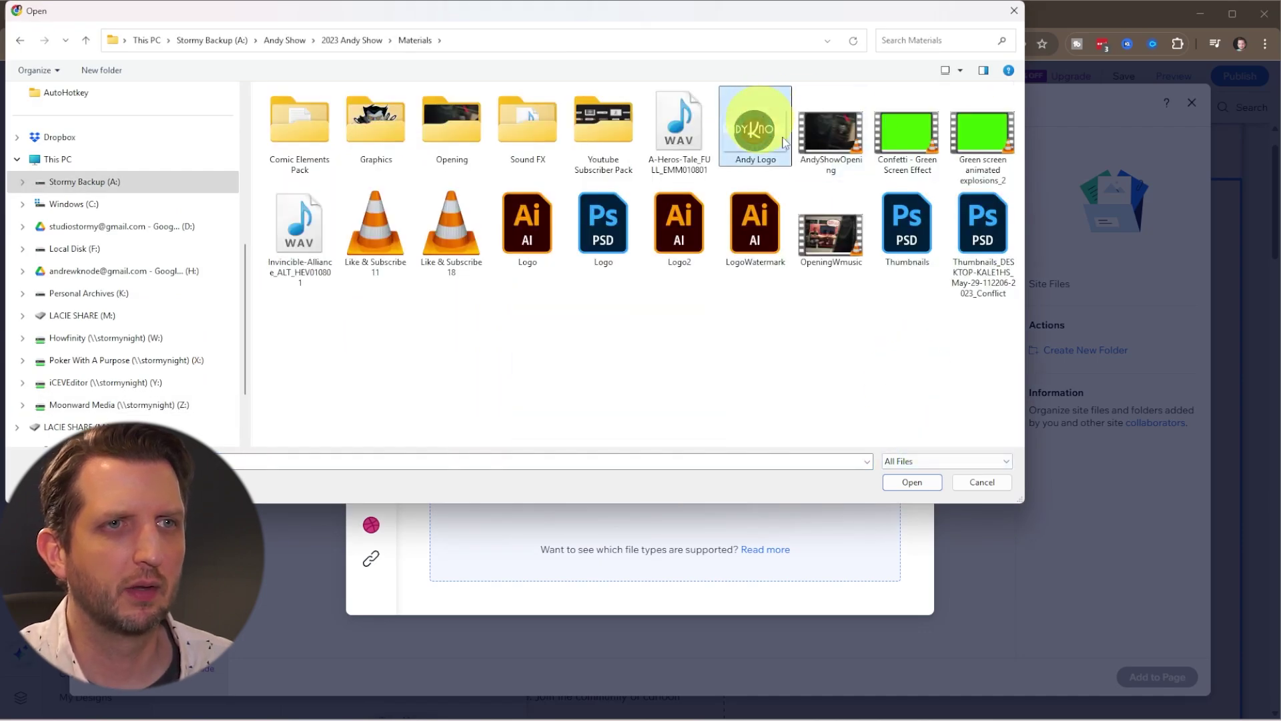
pyautogui.click(912, 482)
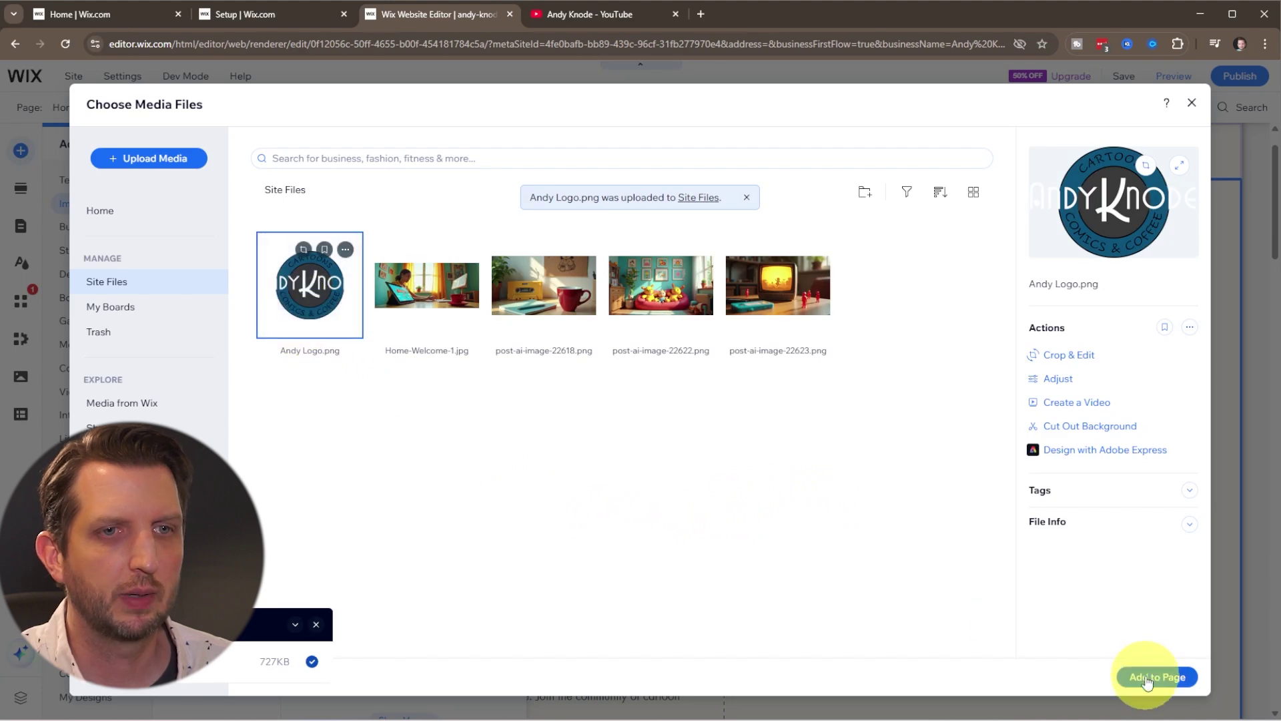
pyautogui.click(1145, 676)
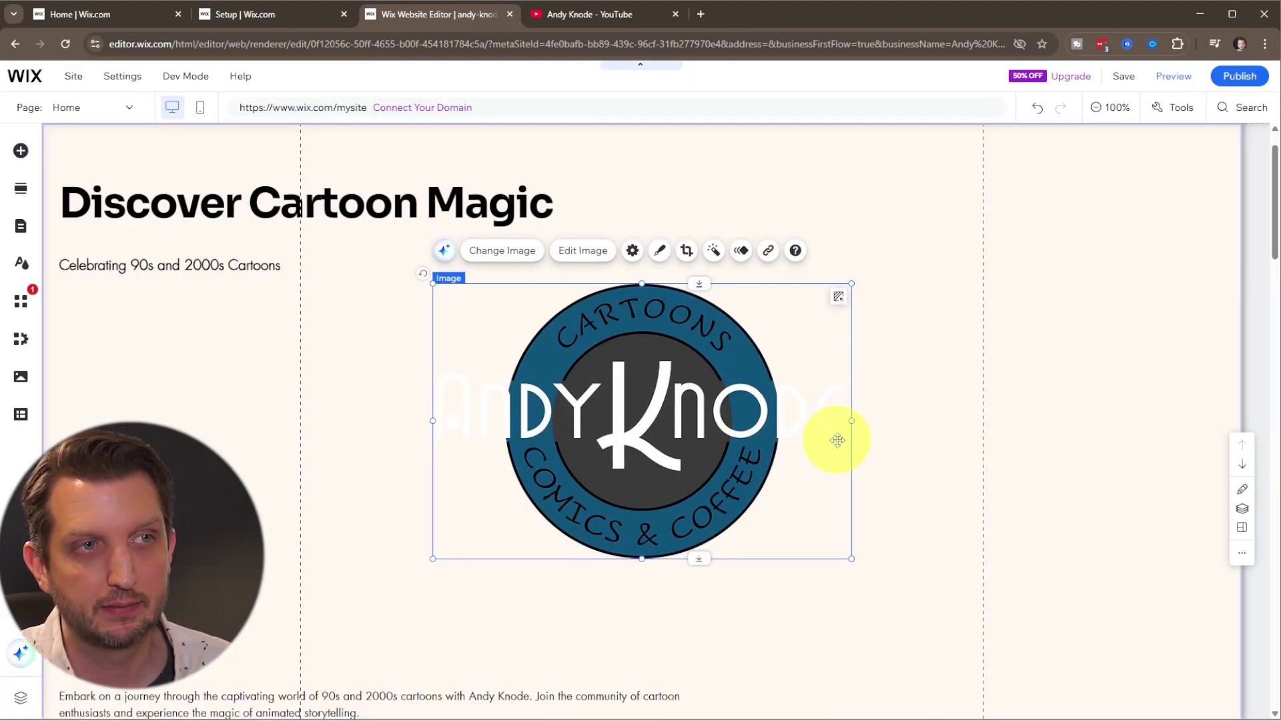
# Give the Welcome strip behind the logo a solid light grey theme-colour background.
pyautogui.click(878, 621)
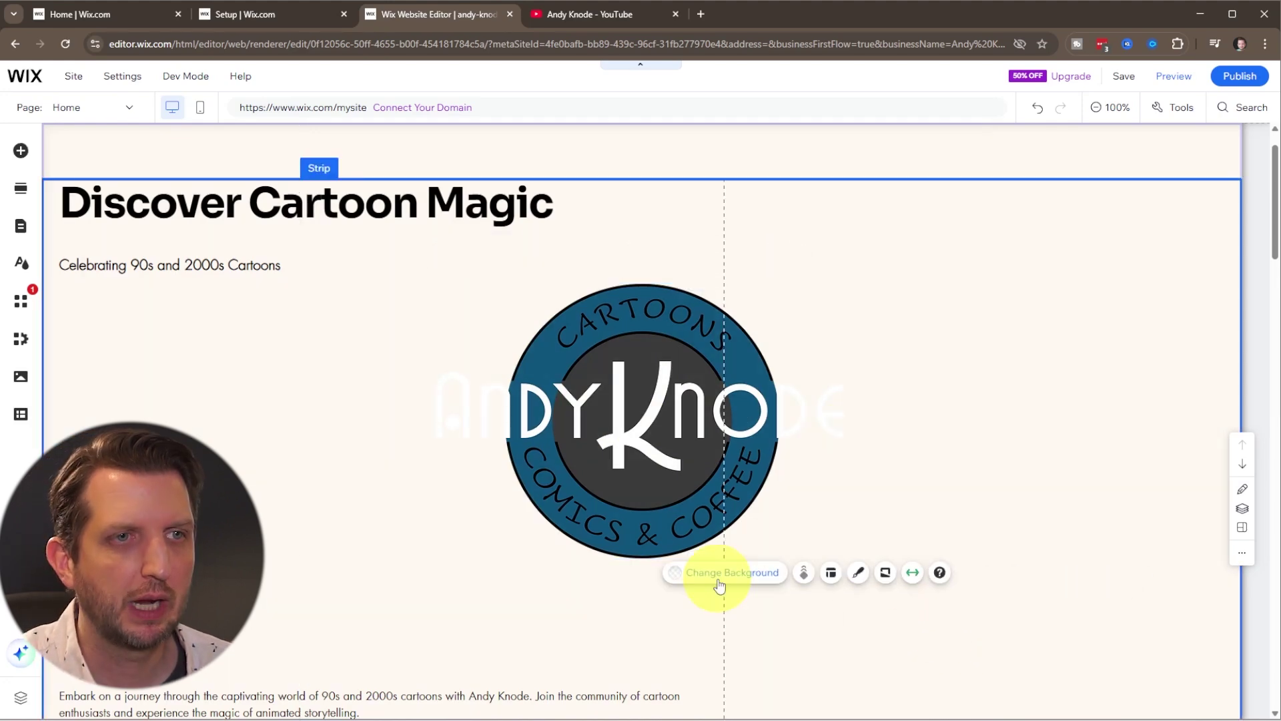
pyautogui.click(724, 572)
pyautogui.moveTo(194, 428)
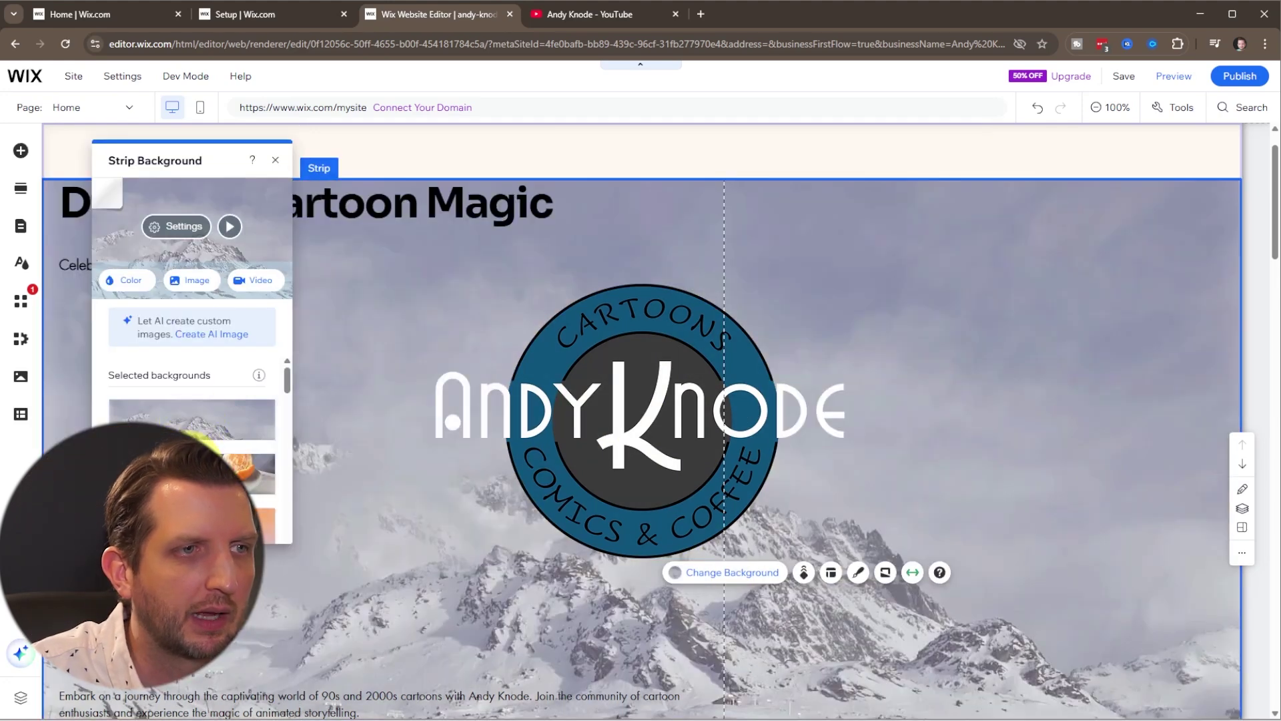
pyautogui.scroll(-2, 192, 431)
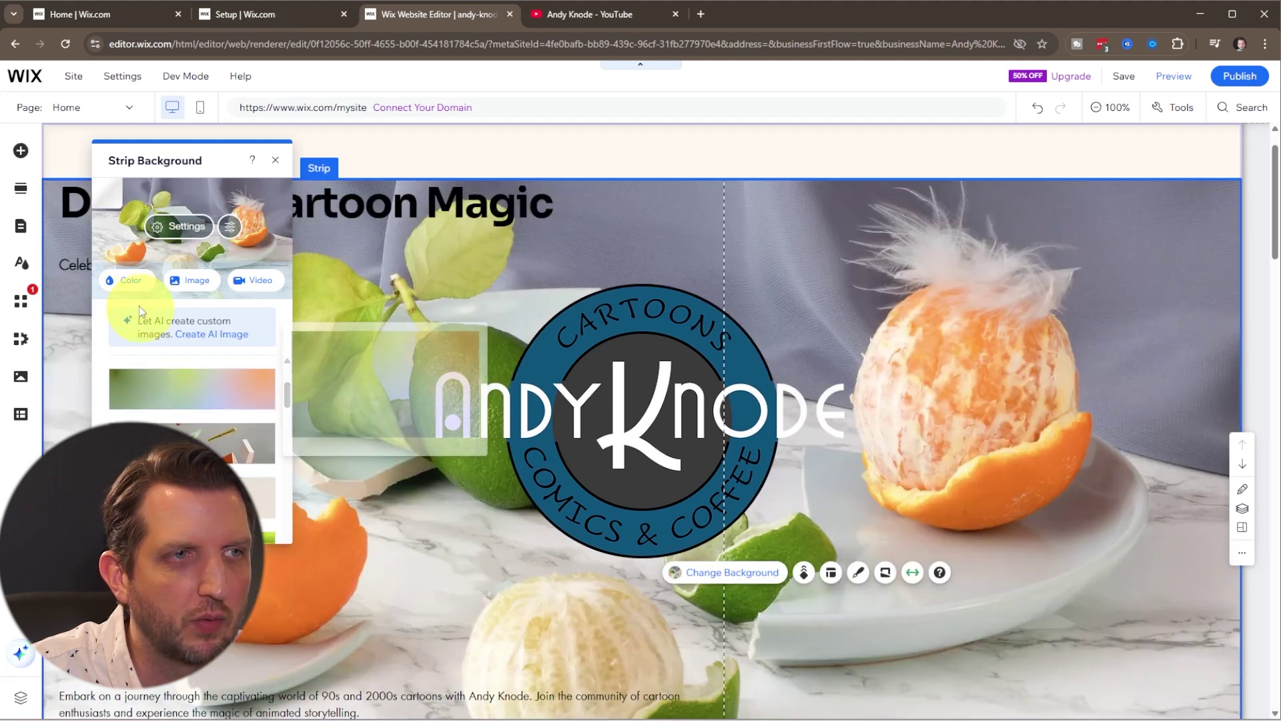
pyautogui.click(124, 280)
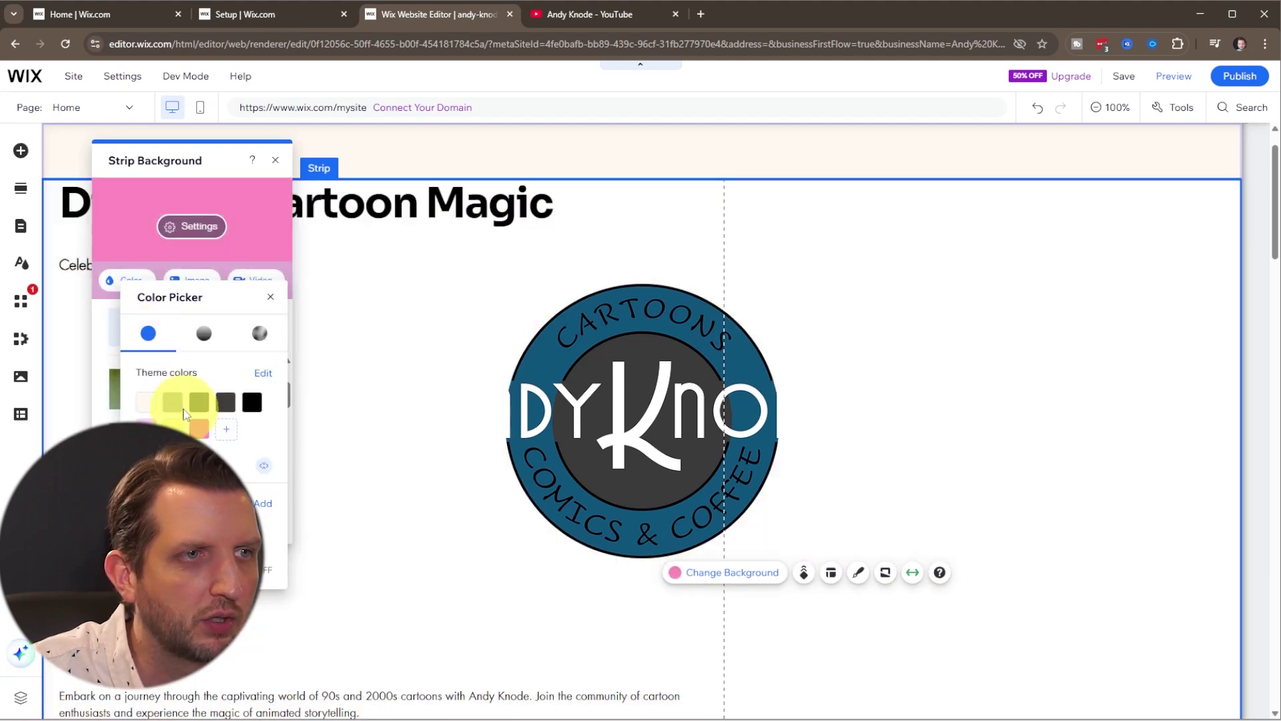
pyautogui.click(174, 403)
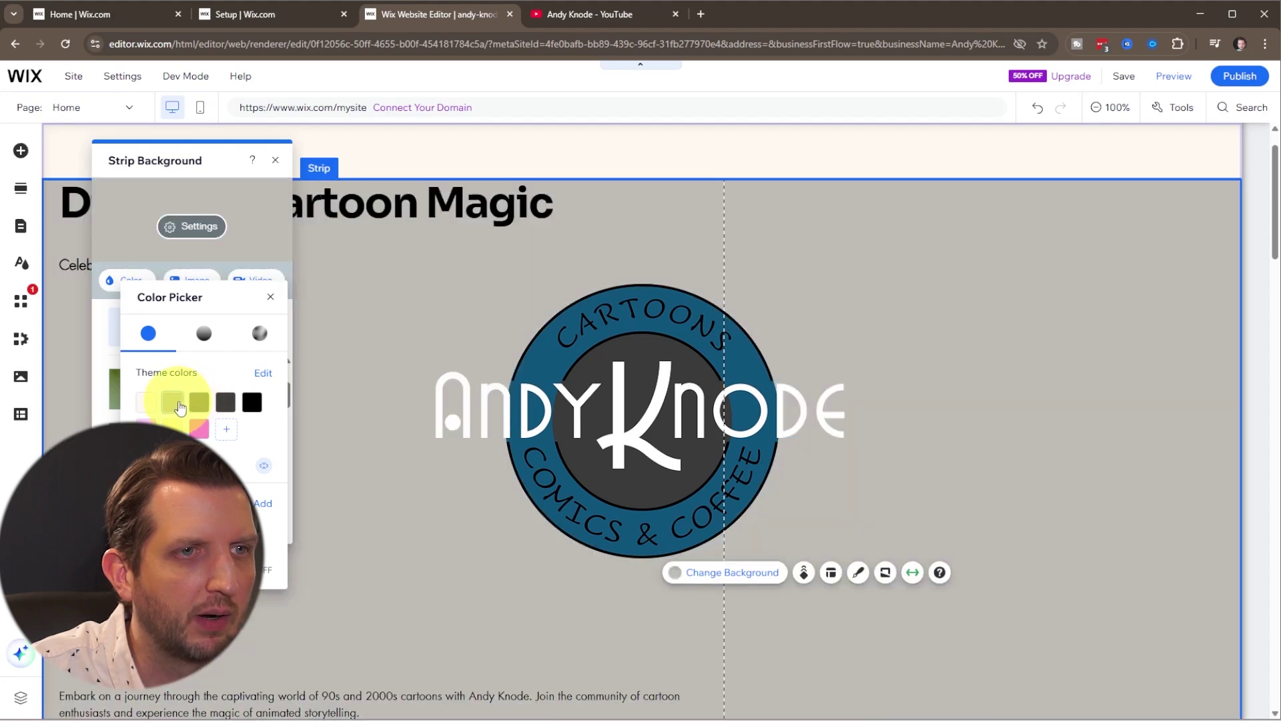
pyautogui.click(179, 404)
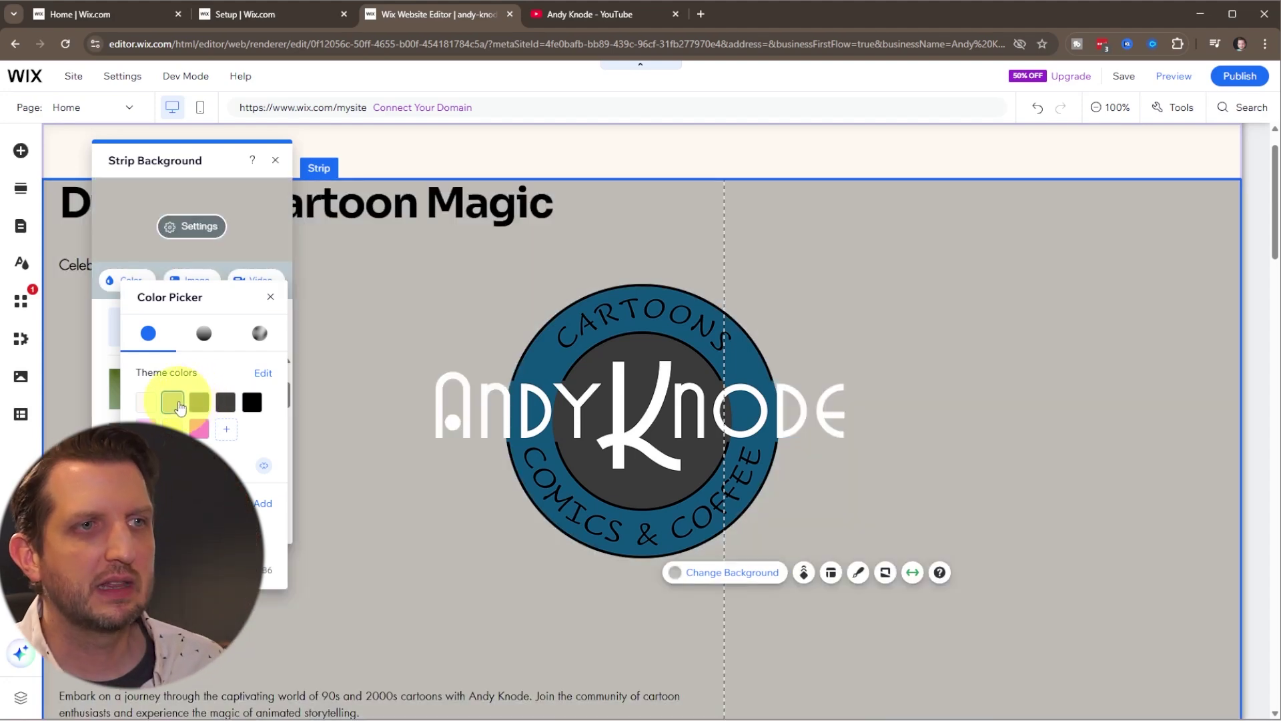
pyautogui.click(268, 298)
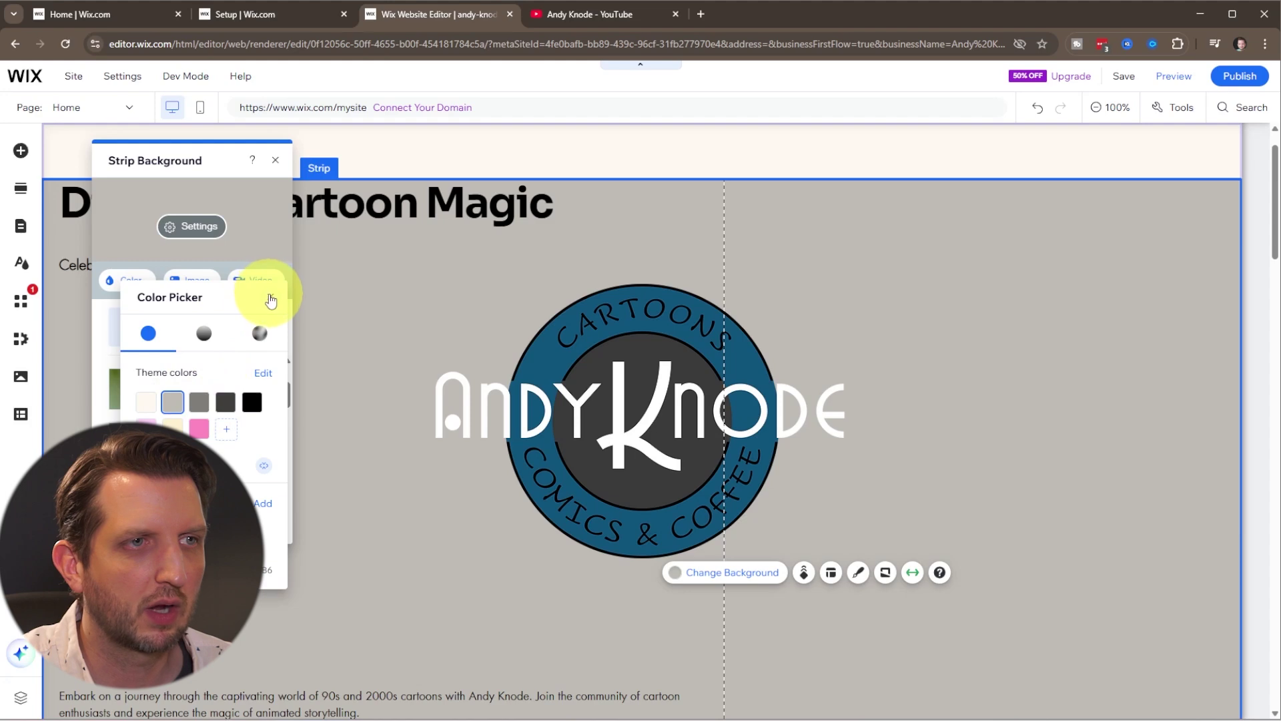
pyautogui.click(458, 586)
pyautogui.scroll(-2, 458, 587)
# Move the intro paragraph higher and centre the Watch Now button just beneath it.
pyautogui.scroll(1, 752, 435)
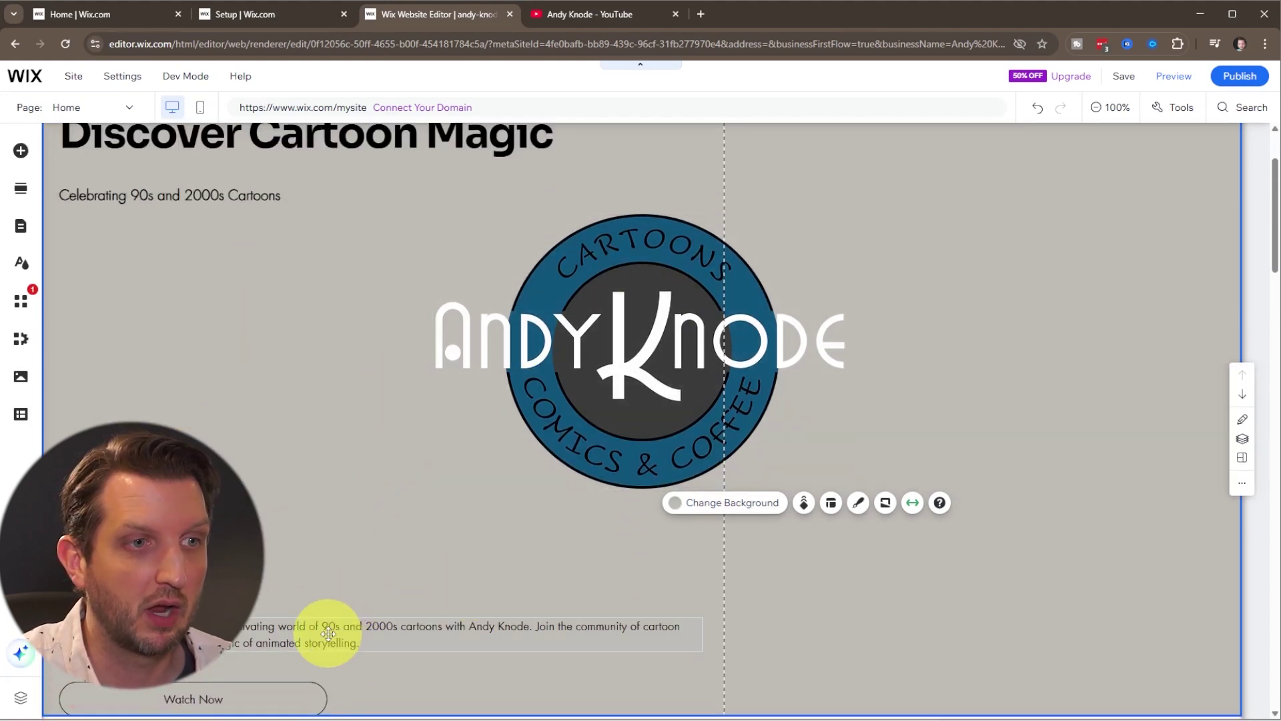
pyautogui.moveTo(328, 634); pyautogui.dragTo(314, 527)
pyautogui.click(277, 675)
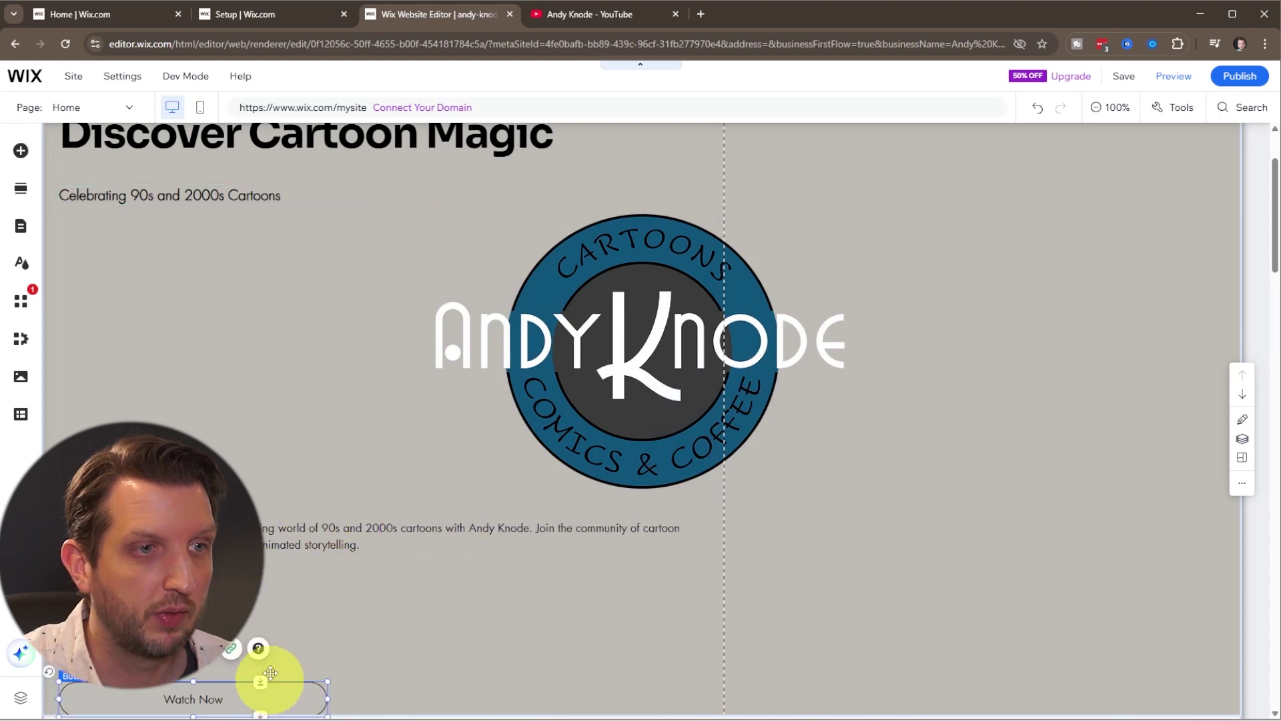
pyautogui.moveTo(270, 673); pyautogui.dragTo(639, 592)
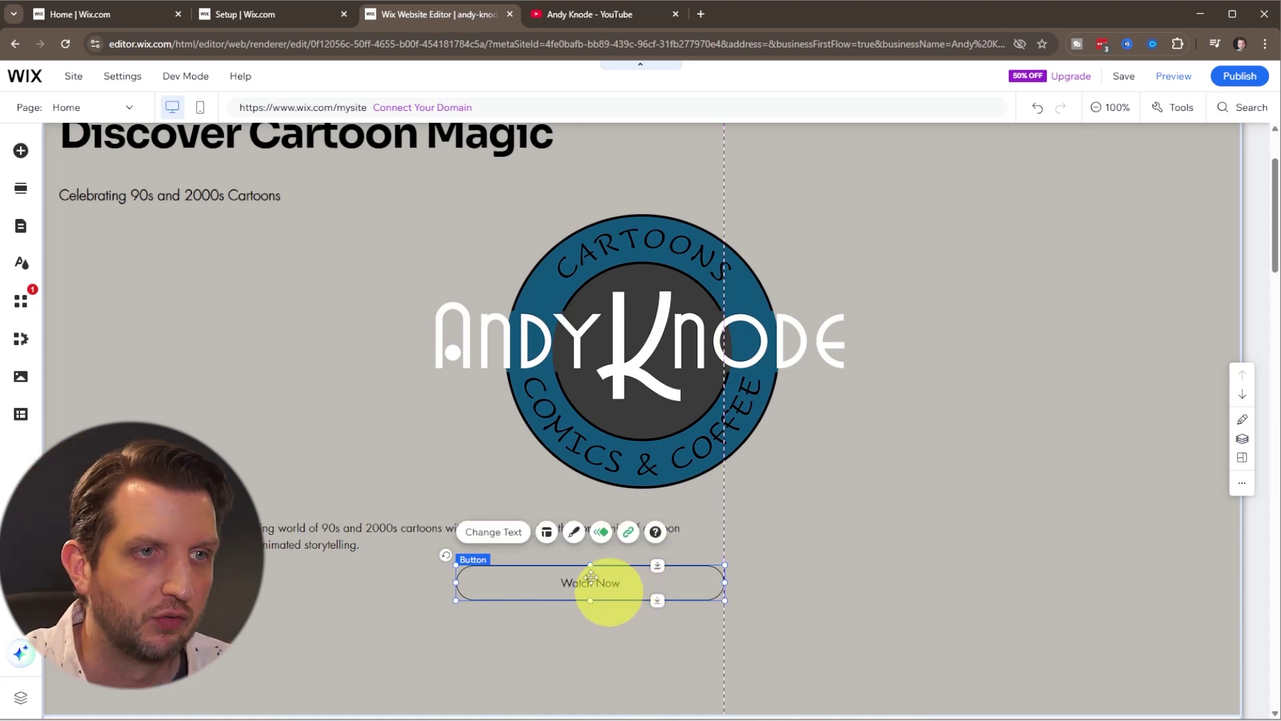
pyautogui.click(501, 533)
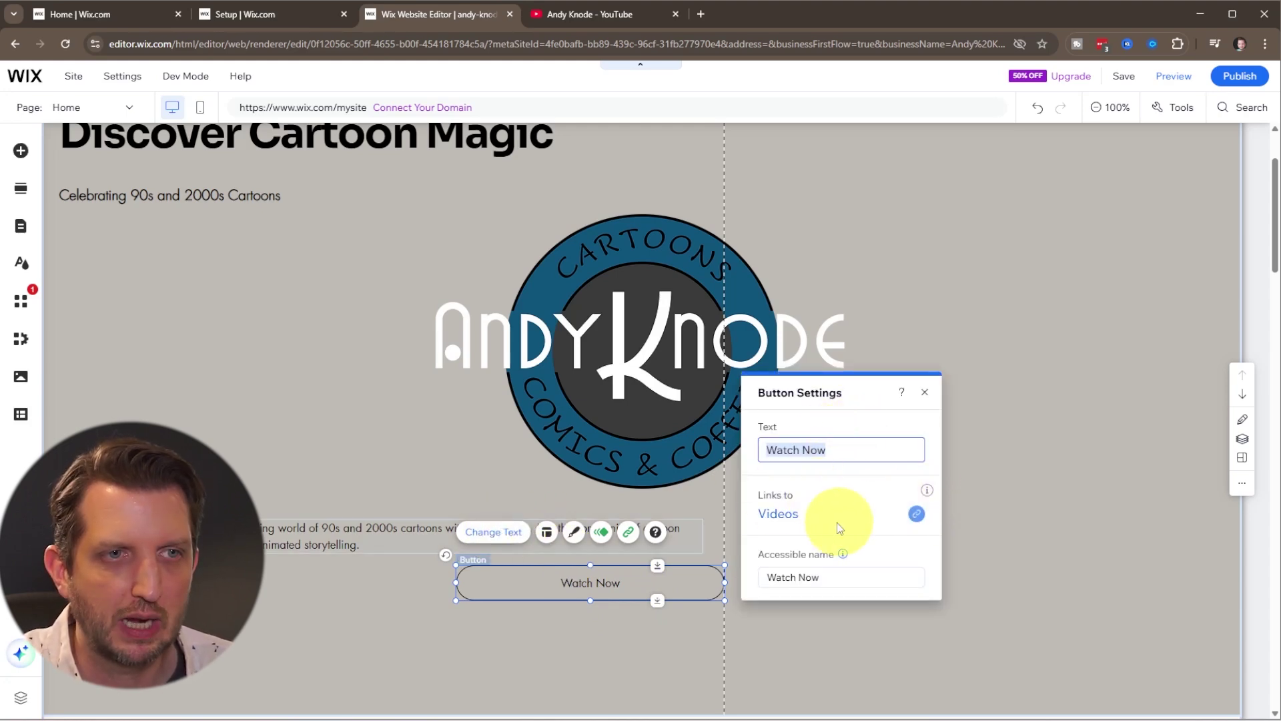
# Link the Watch Now button to the copied YouTube channel URL, opening in a new window.
pyautogui.click(917, 513)
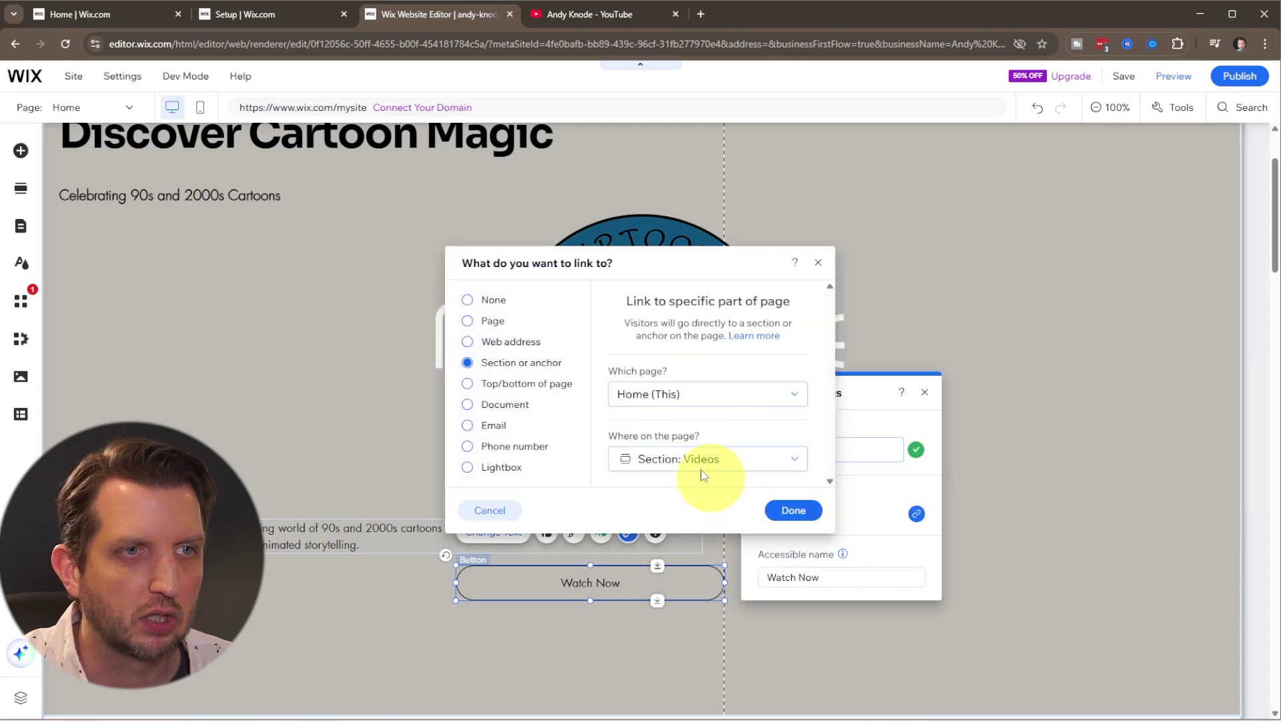
pyautogui.click(468, 343)
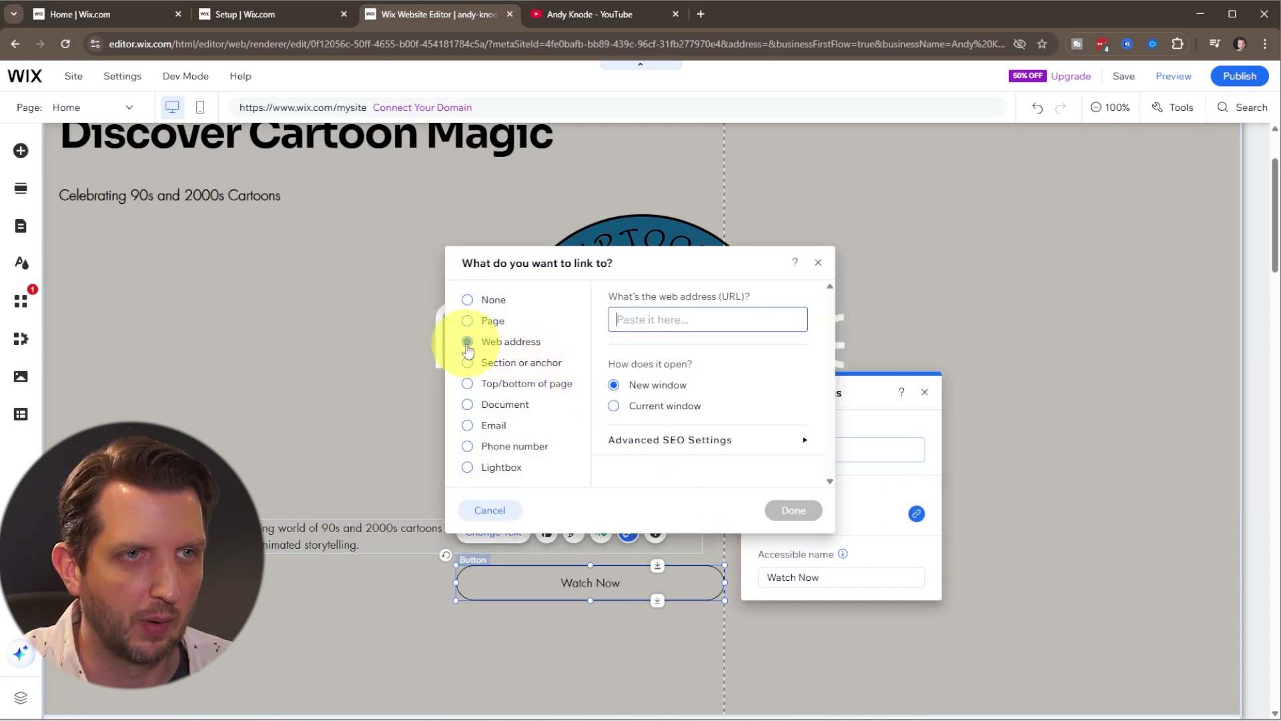
pyautogui.click(556, 18)
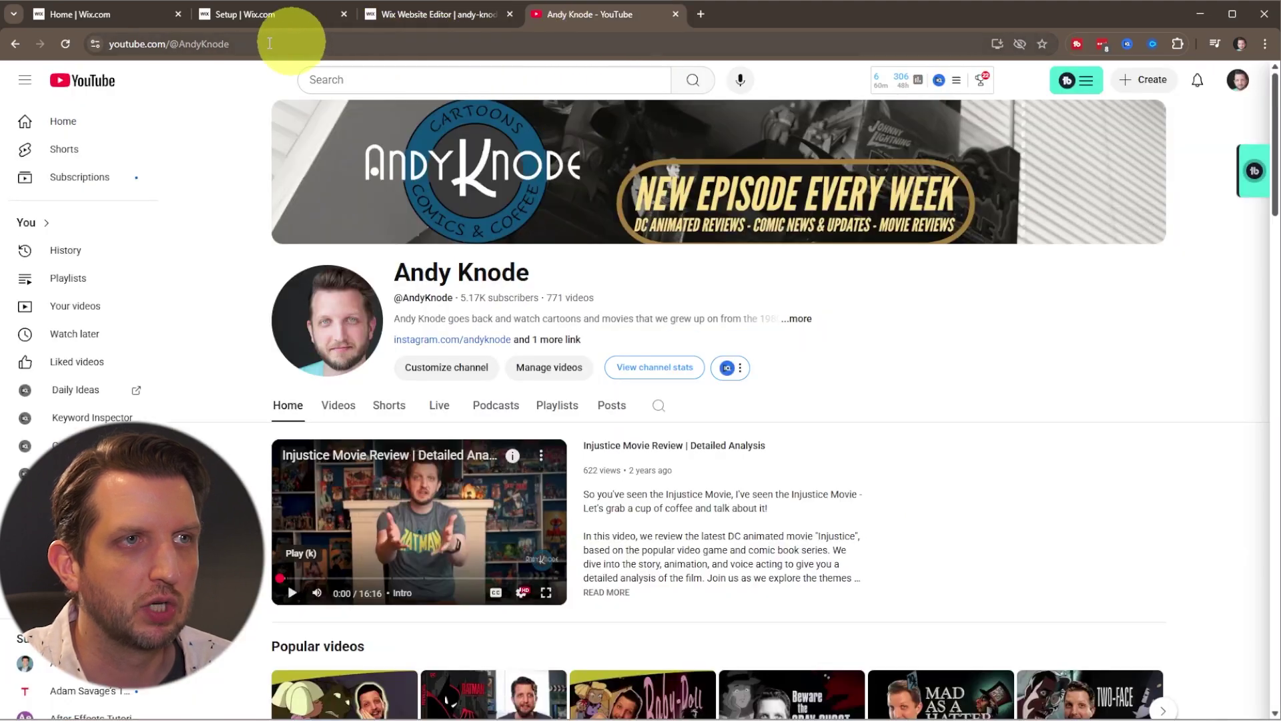
pyautogui.click(110, 44)
pyautogui.hotkey('ctrl', 'c')
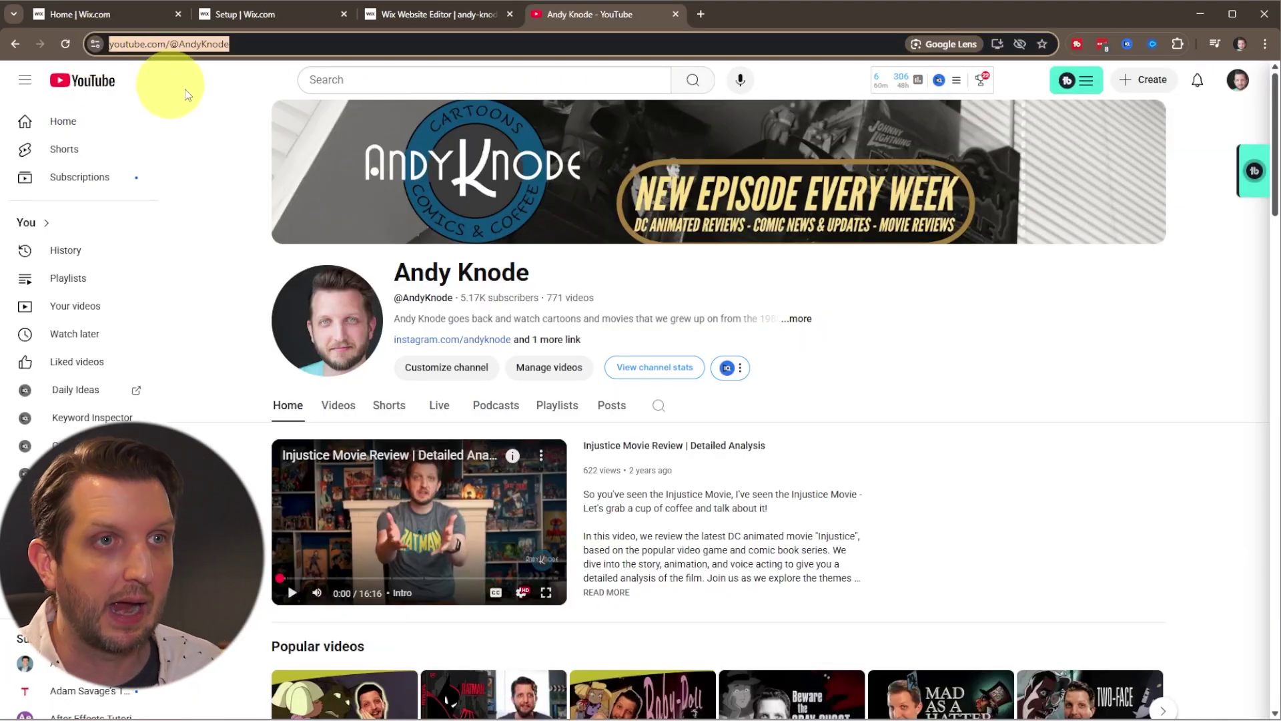
pyautogui.click(414, 14)
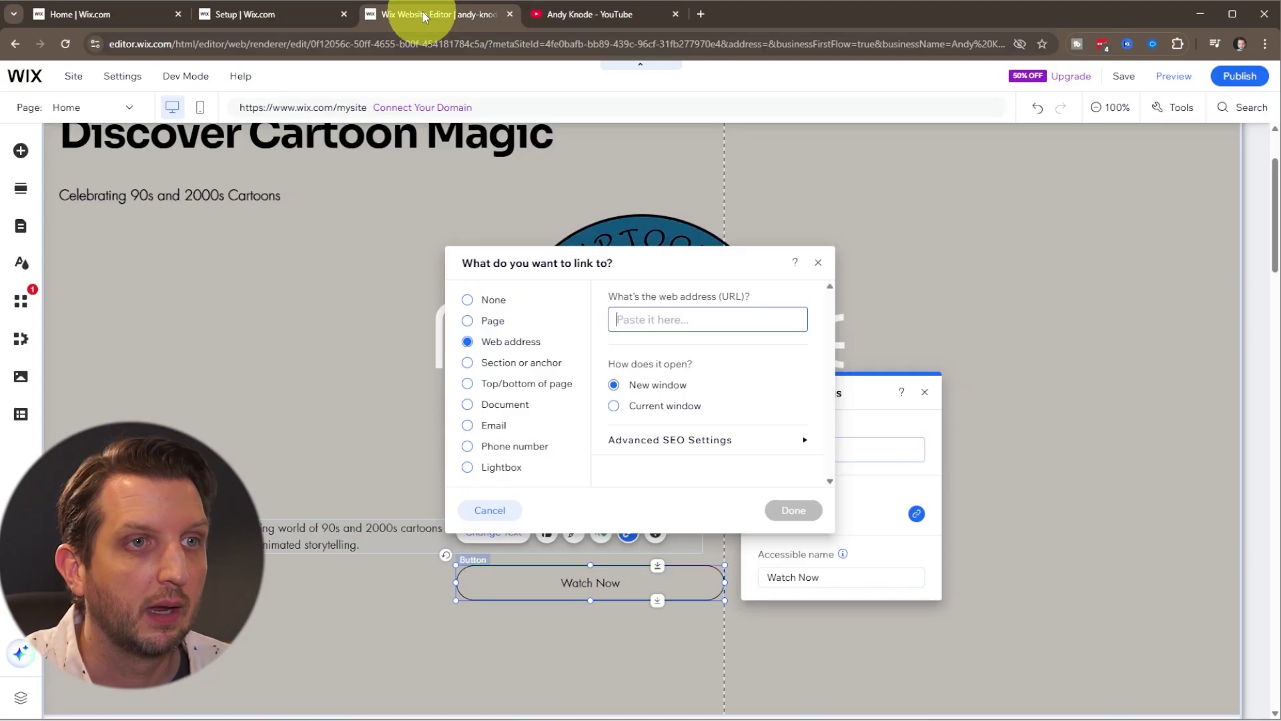
pyautogui.click(632, 319)
pyautogui.hotkey('ctrl', 'v')
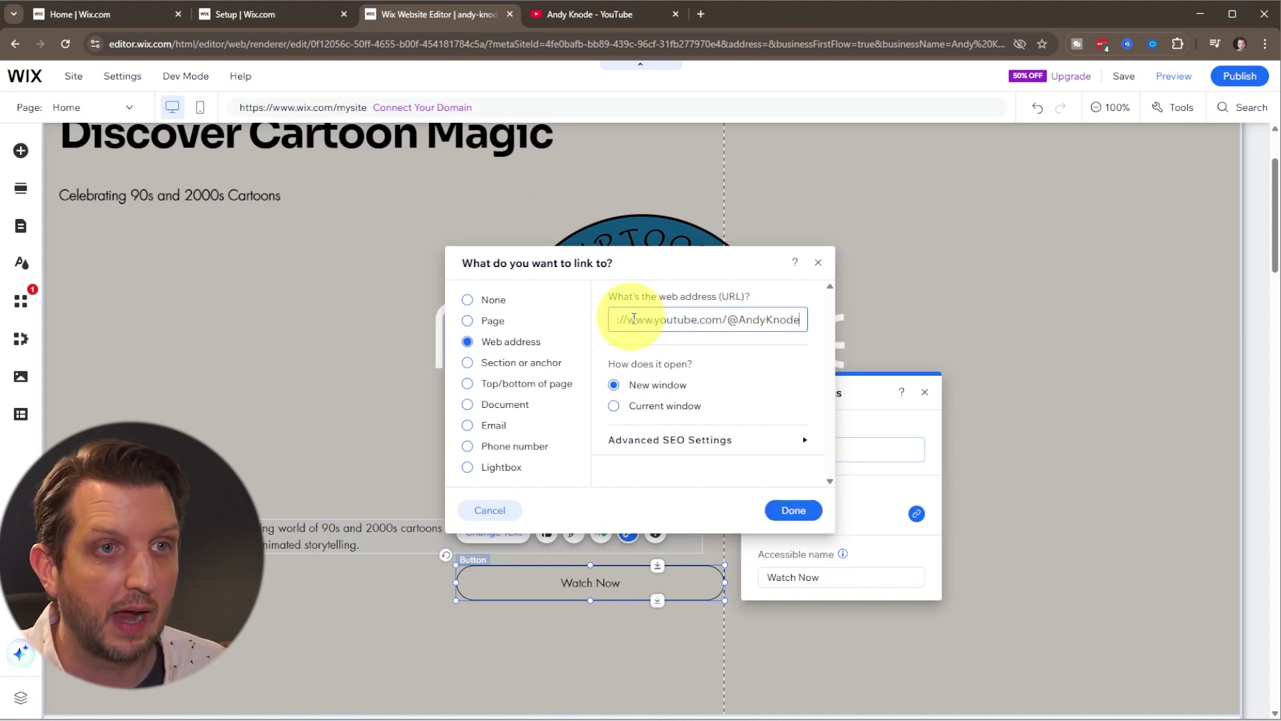
pyautogui.click(785, 511)
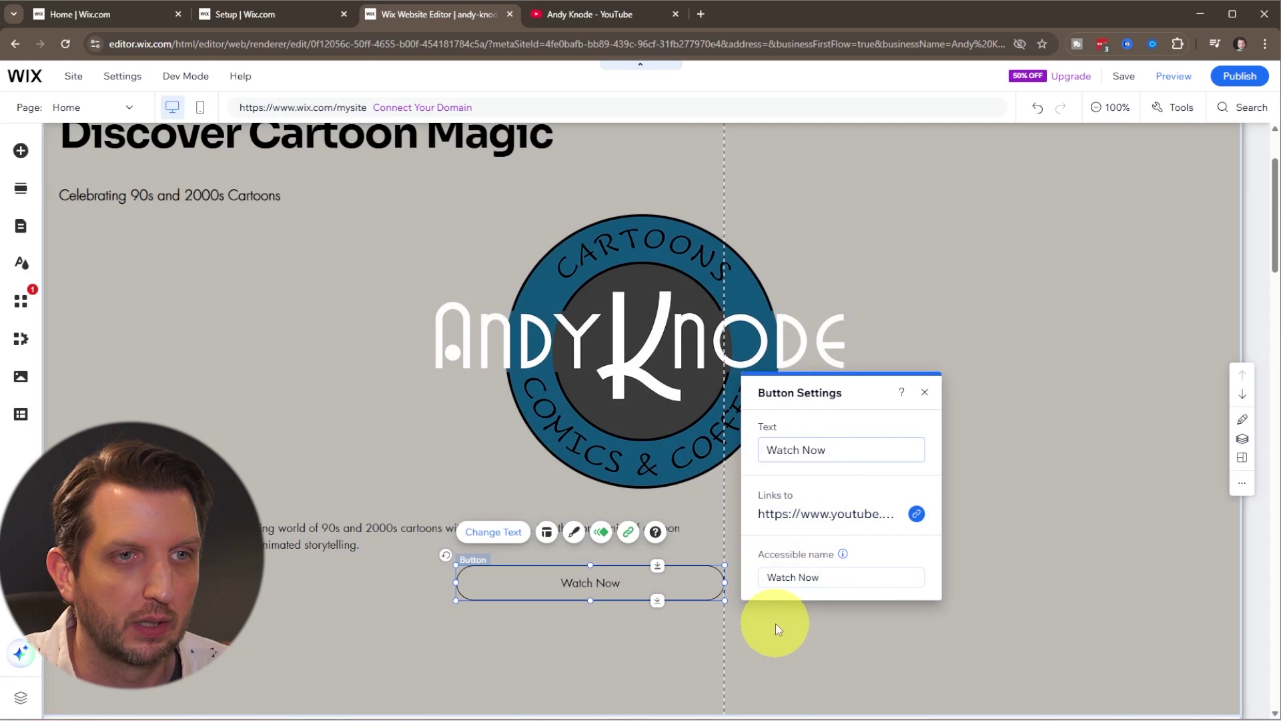
pyautogui.click(924, 392)
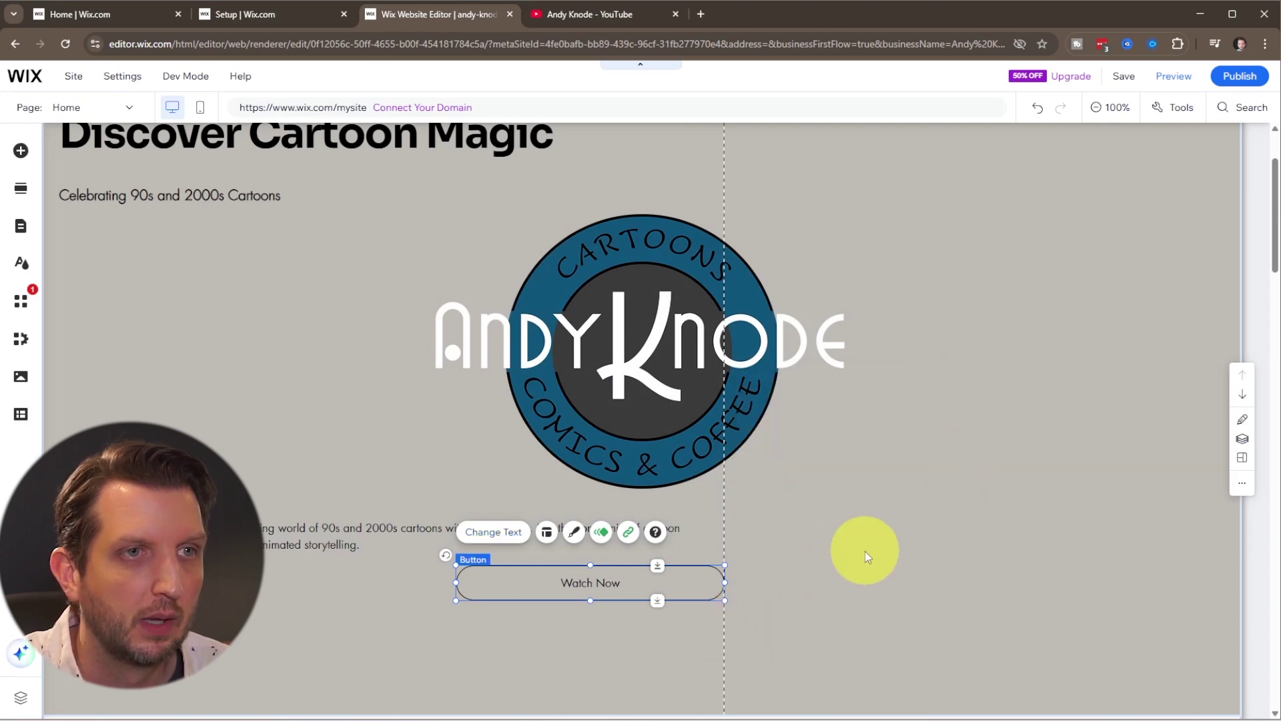
# Move the Latest Articles blog feed section down below the Videos section.
pyautogui.scroll(-2, 835, 543)
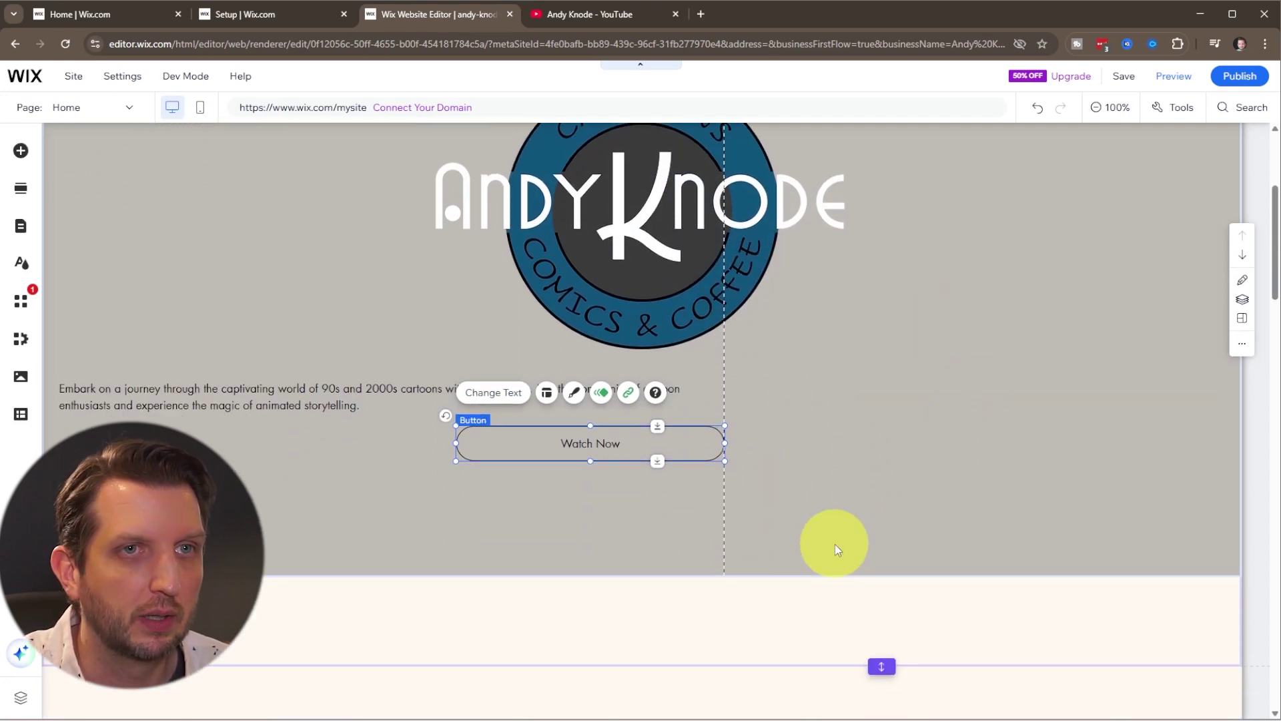
pyautogui.scroll(3, 835, 543)
pyautogui.scroll(-2, 801, 527)
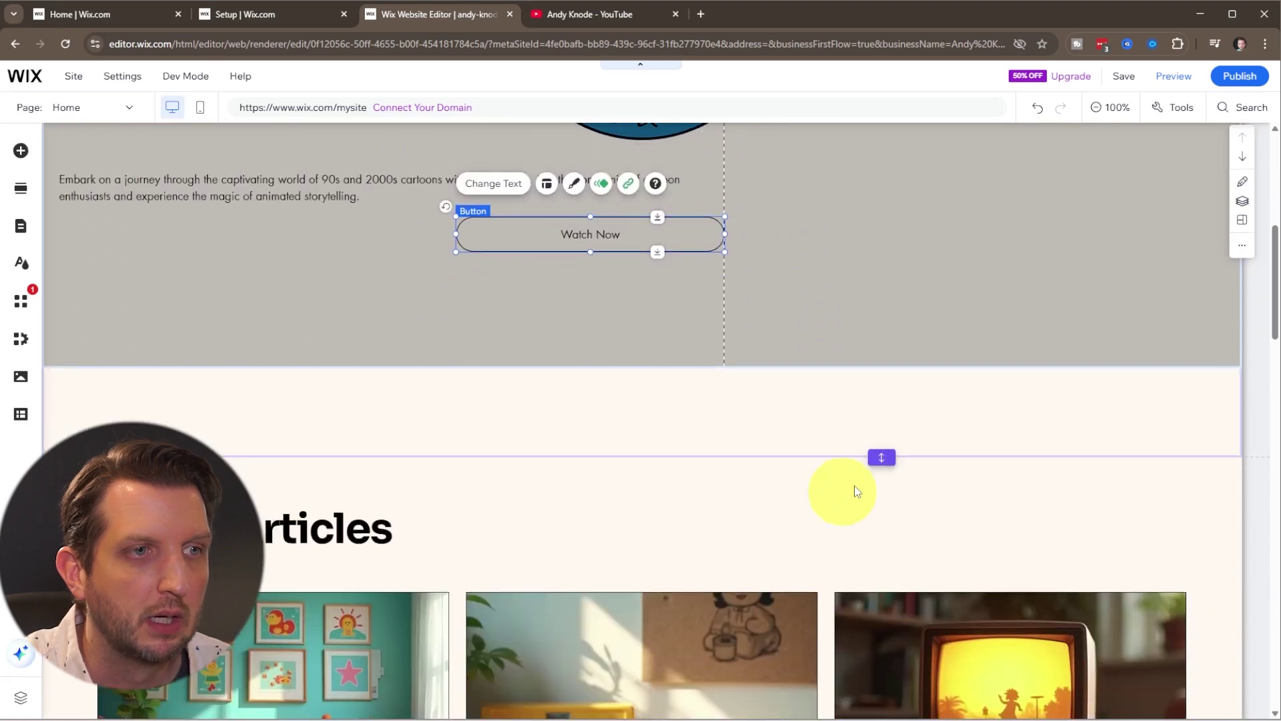
pyautogui.scroll(-4, 894, 444)
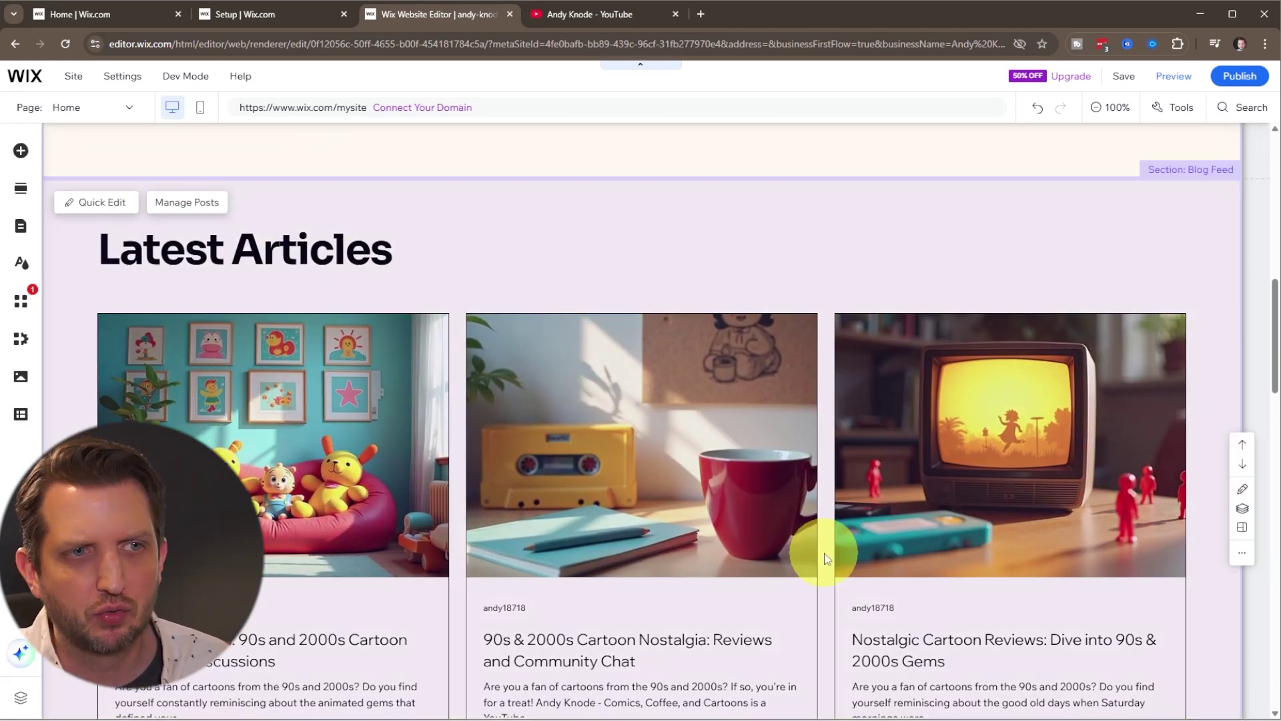
pyautogui.scroll(-2, 824, 553)
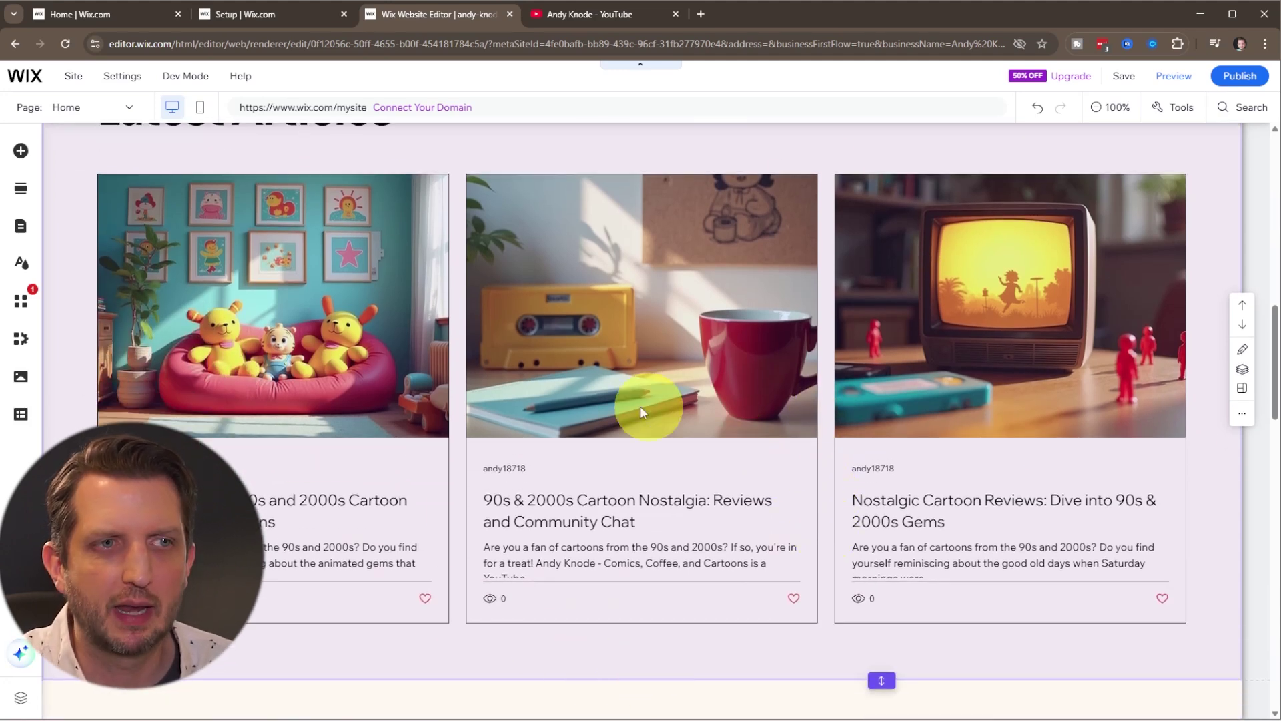
pyautogui.scroll(-7, 820, 438)
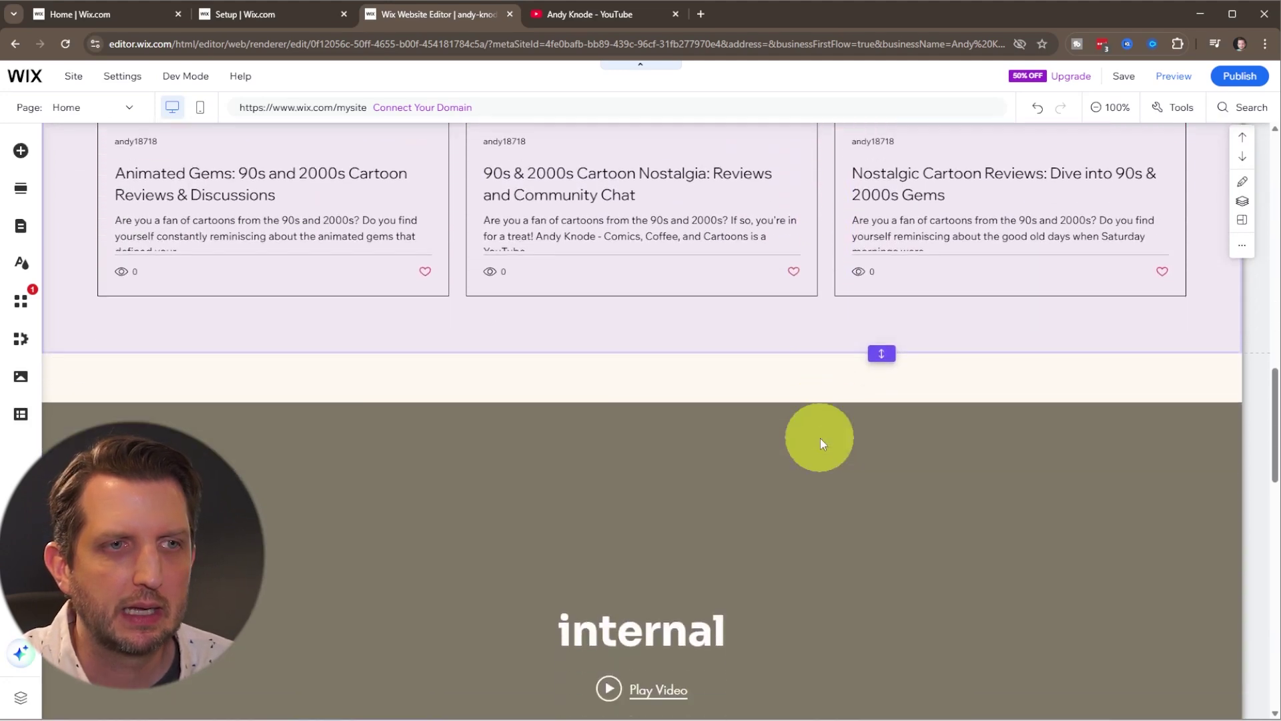
pyautogui.scroll(-1, 855, 497)
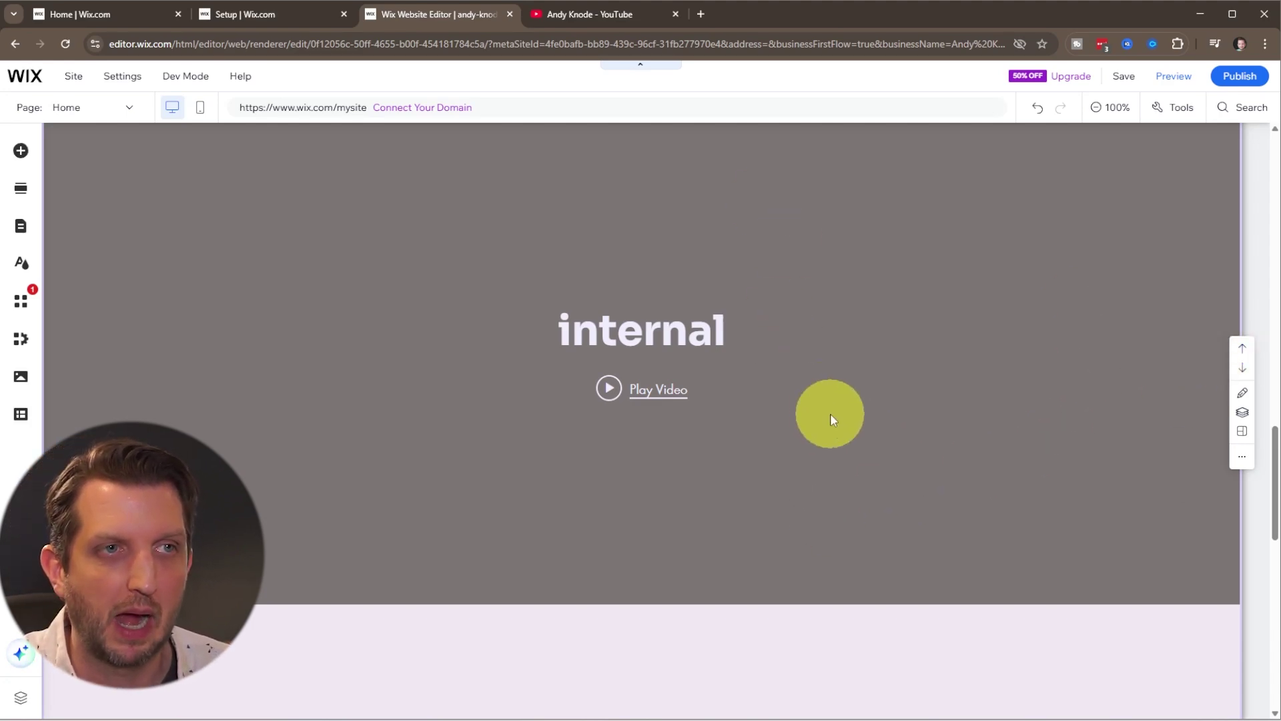
pyautogui.scroll(10, 830, 414)
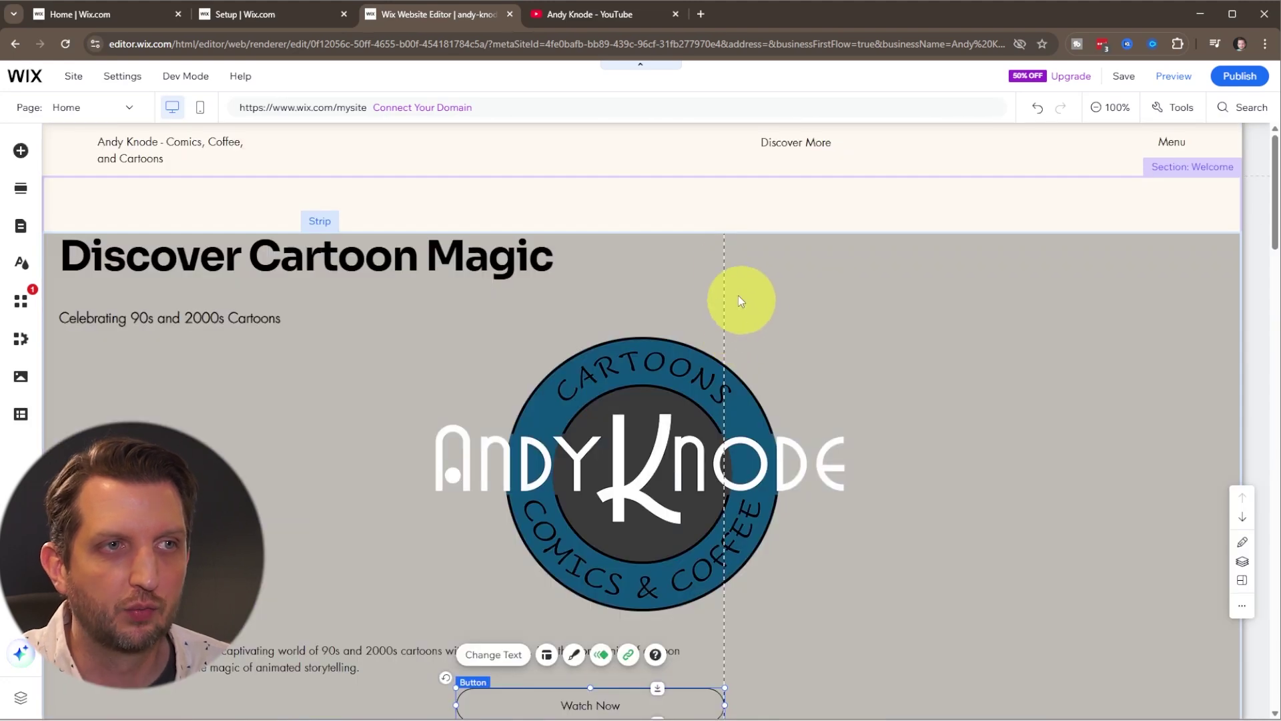
pyautogui.scroll(-3, 838, 395)
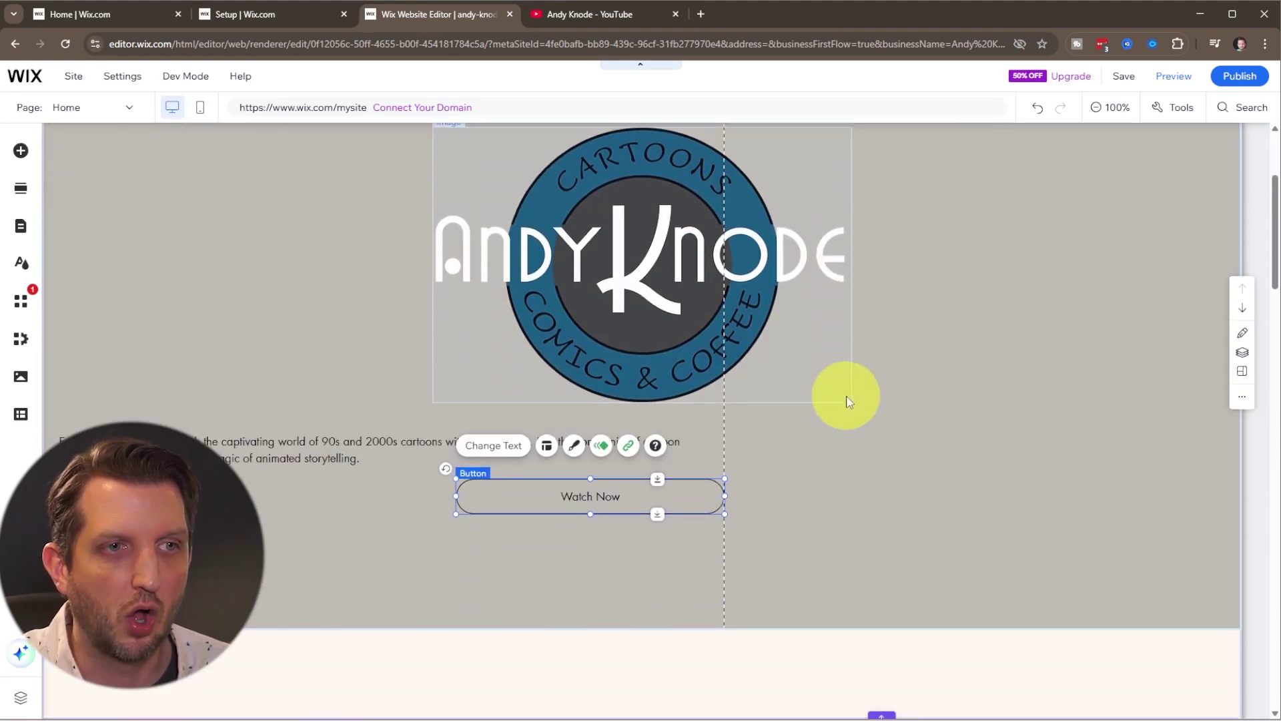
pyautogui.scroll(-4, 847, 397)
pyautogui.scroll(3, 854, 334)
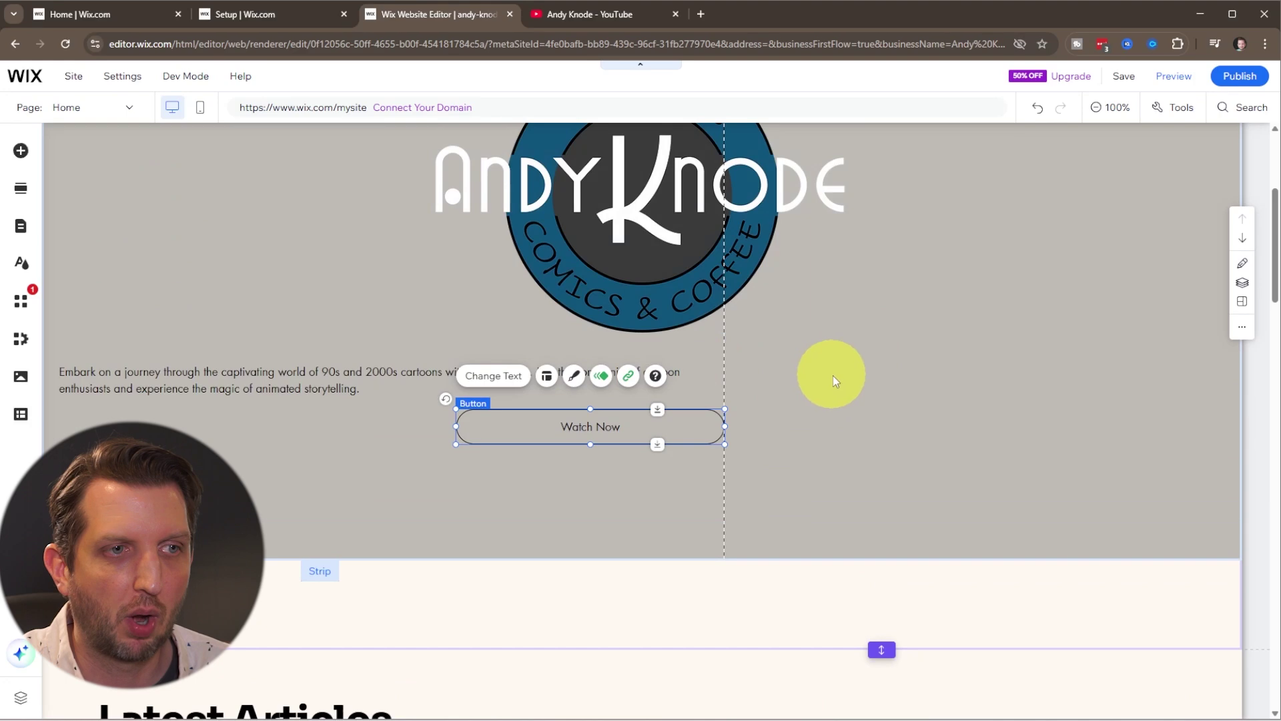
pyautogui.scroll(-8, 834, 380)
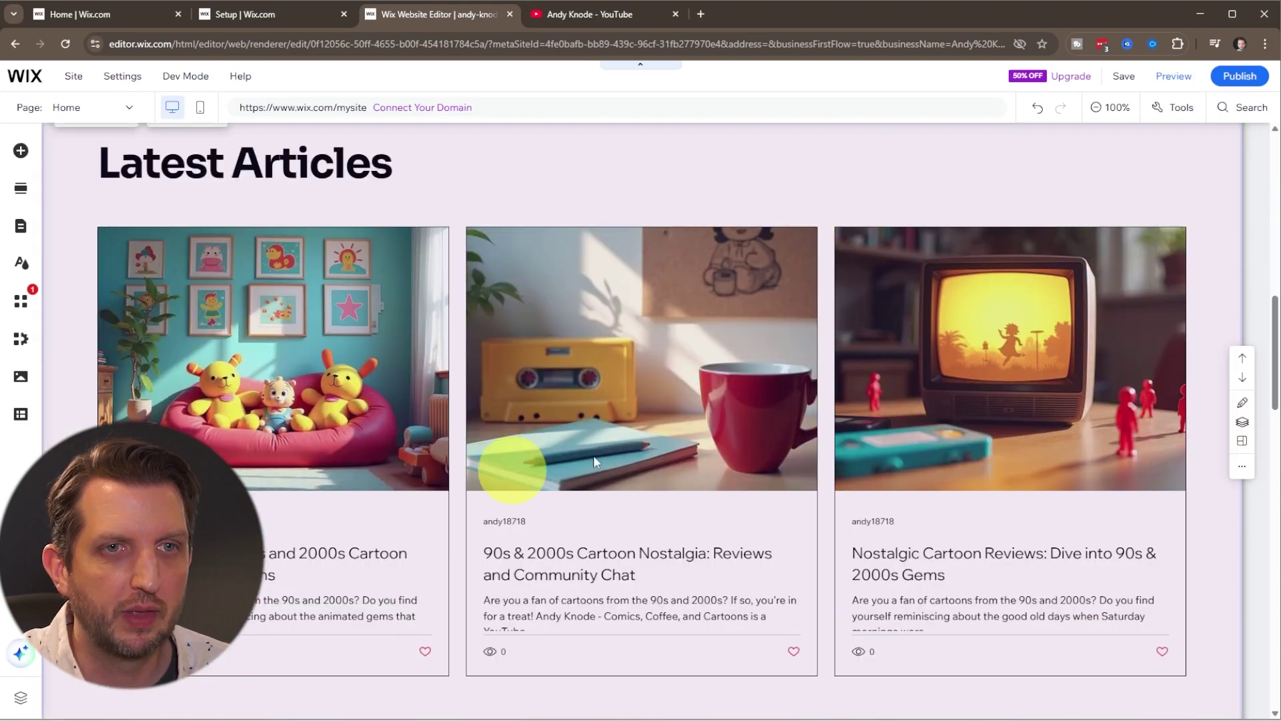
pyautogui.click(1244, 382)
# Bring up Quick Edit for the Videos section, showing its Featured Videos title.
pyautogui.scroll(4, 811, 611)
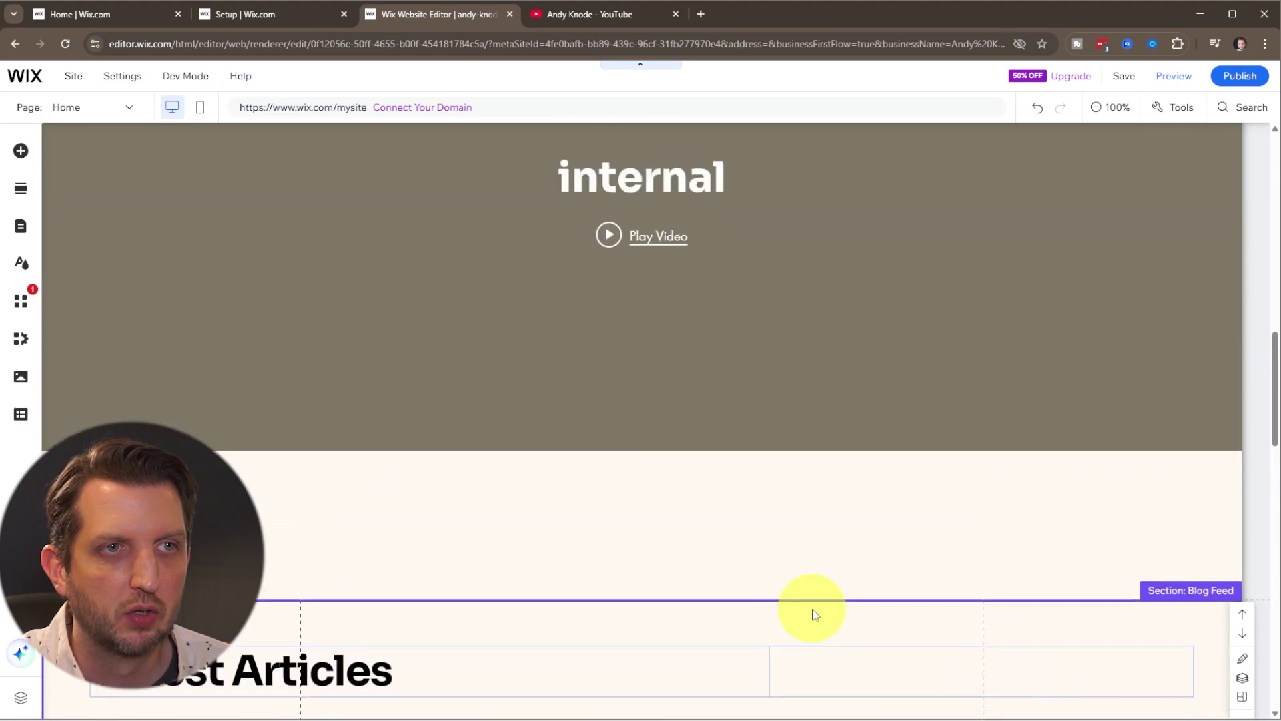
pyautogui.scroll(6, 814, 614)
pyautogui.scroll(-1, 878, 535)
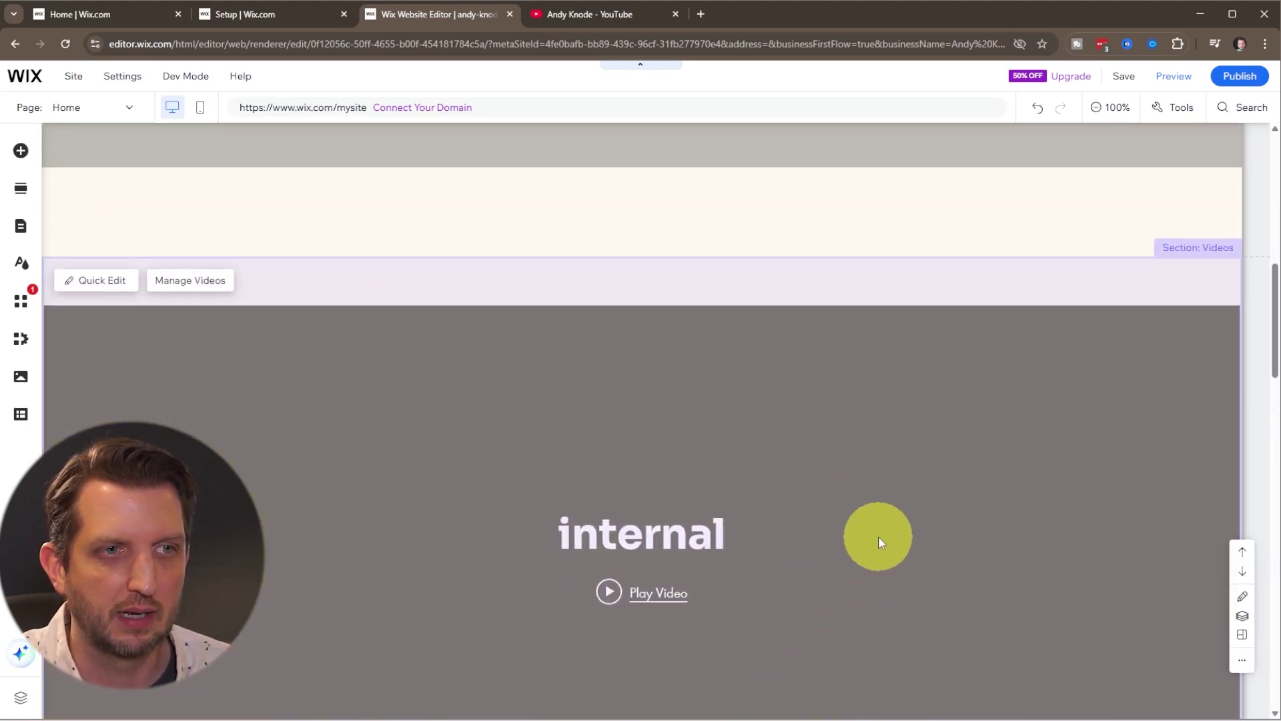
pyautogui.scroll(-1, 879, 535)
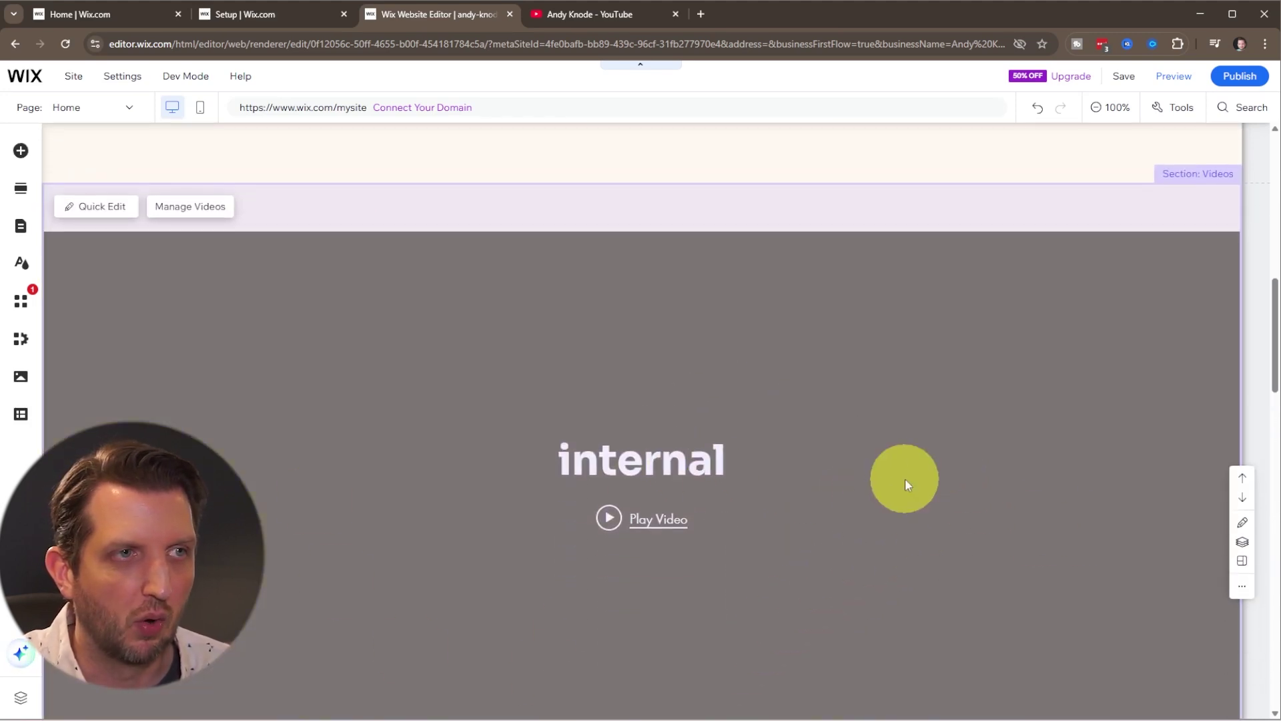
pyautogui.click(104, 207)
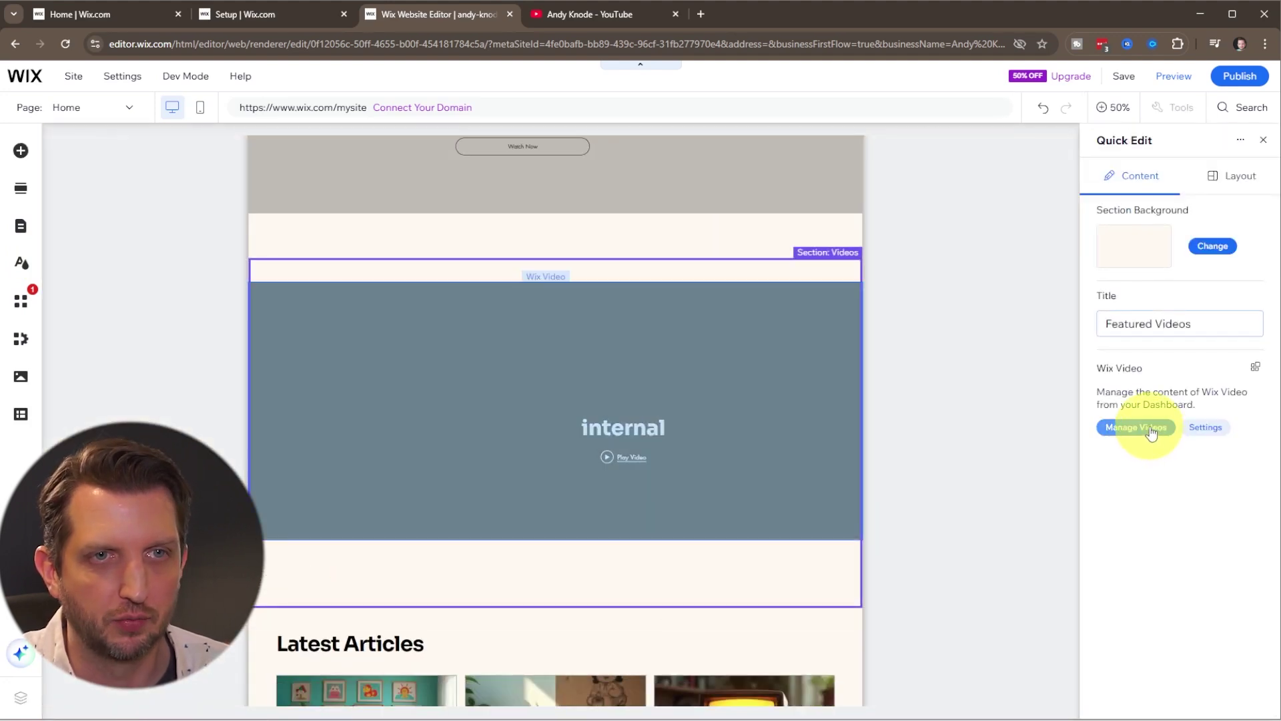
# Open the Video Library's Add Your Videos page via Manage Videos.
pyautogui.click(1152, 432)
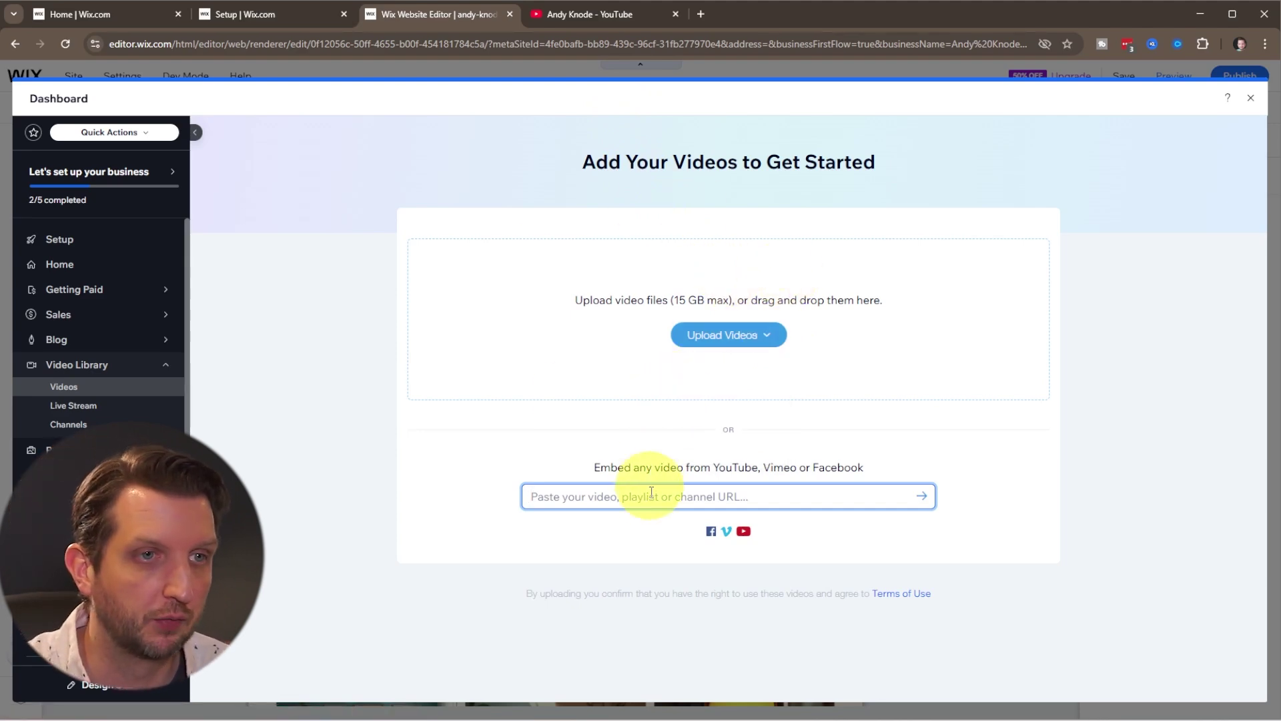
# Copy the Batman Beyond Season 1 Reviews playlist share link from YouTube, then return to Wix.
pyautogui.click(563, 12)
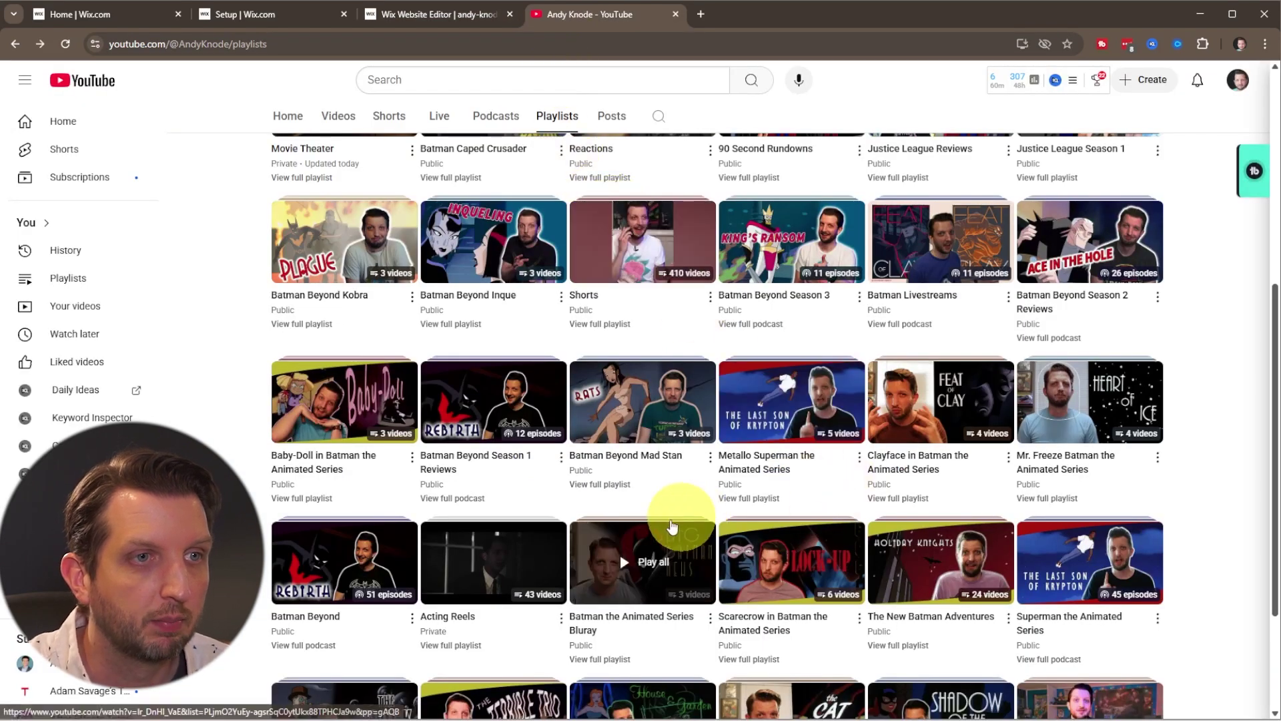
pyautogui.click(485, 469)
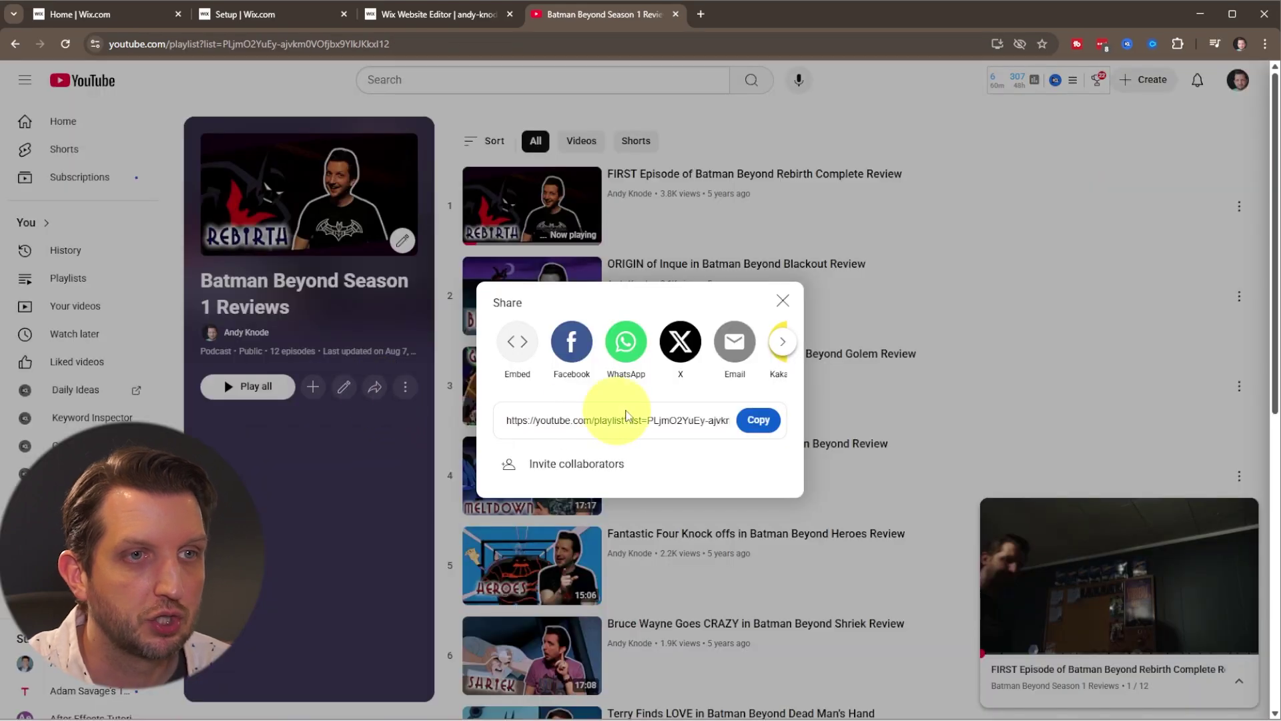
pyautogui.click(761, 423)
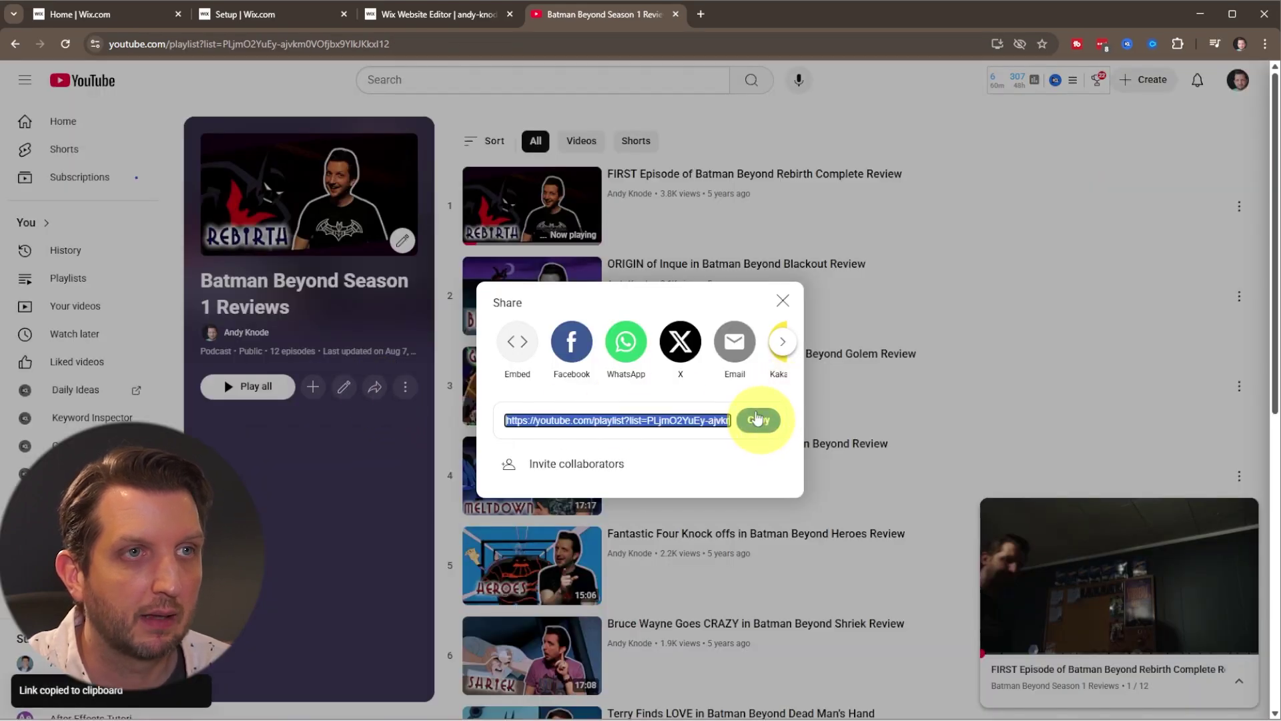
pyautogui.click(434, 14)
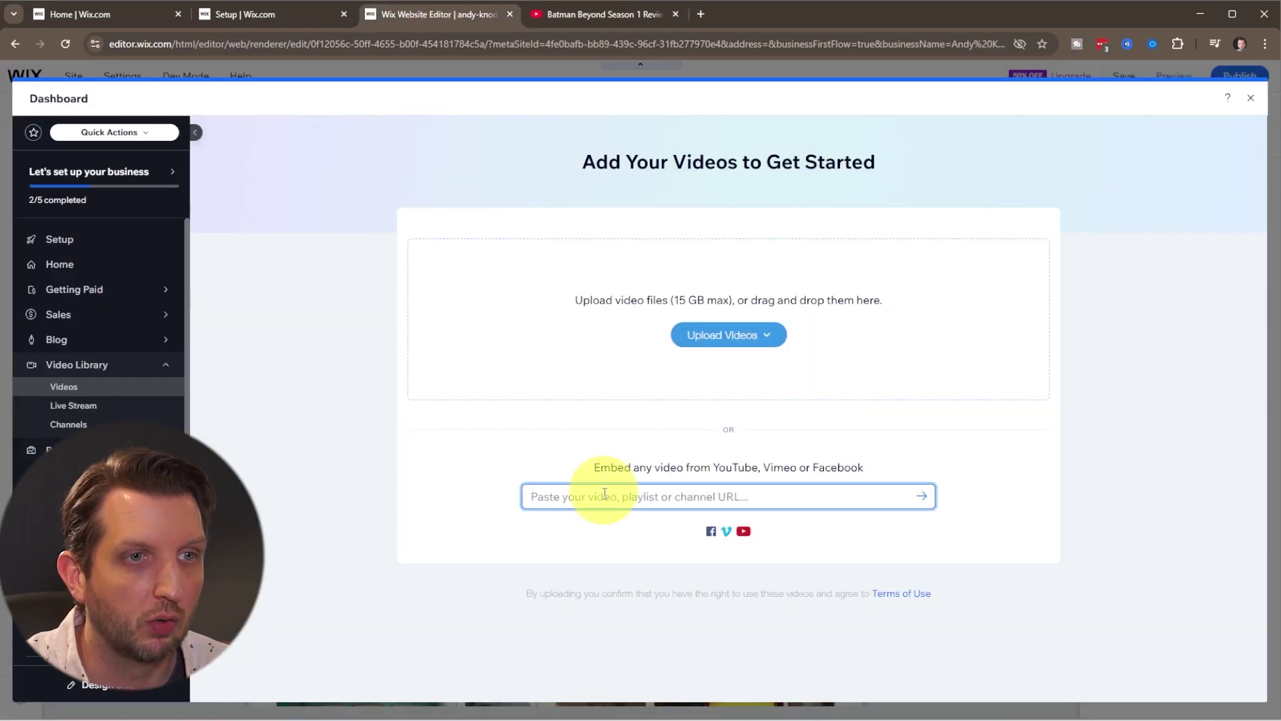
# Embed the Batman Beyond playlist's 12 videos into the Video Library and close the dashboard.
pyautogui.hotkey('ctrl', 'v')
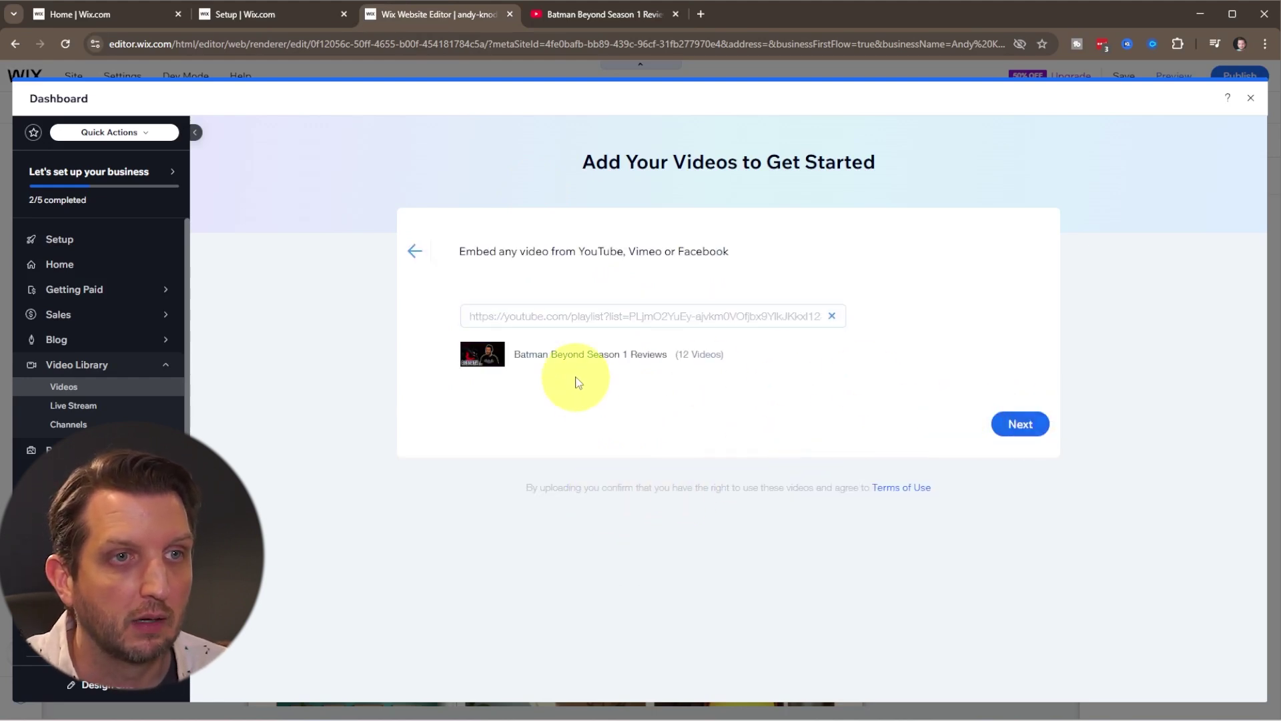
pyautogui.click(1023, 424)
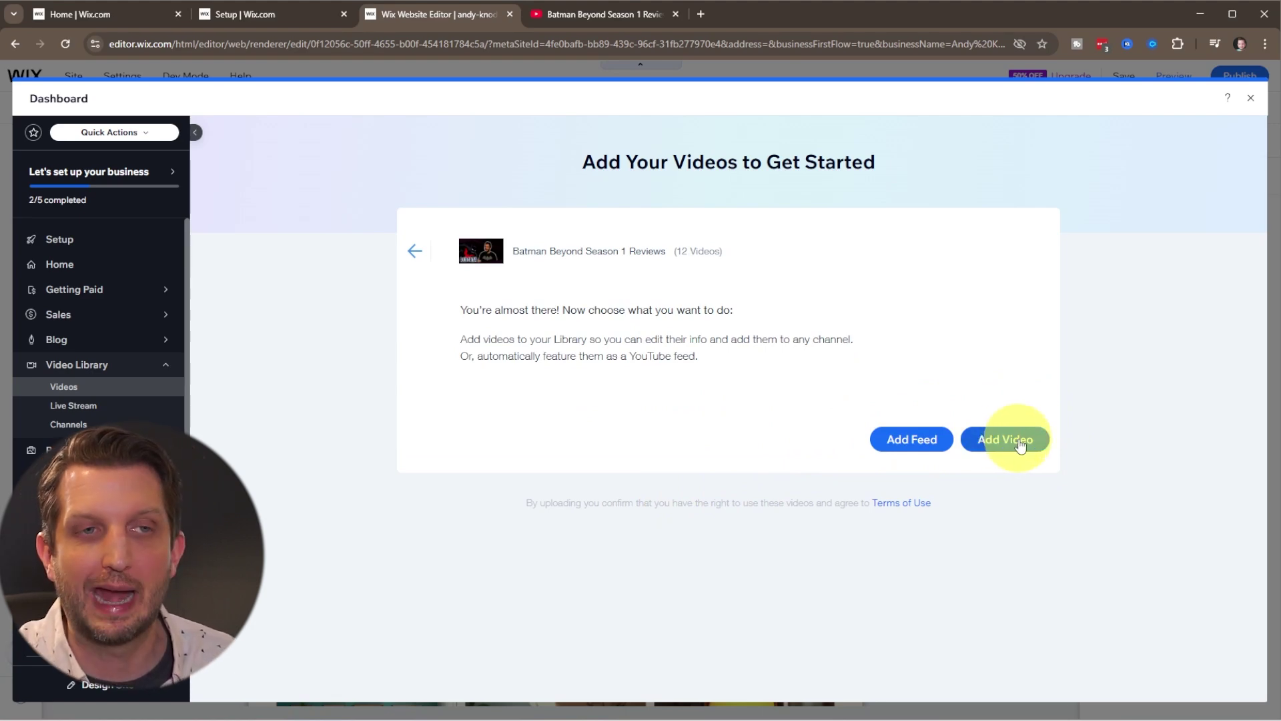
pyautogui.click(1021, 443)
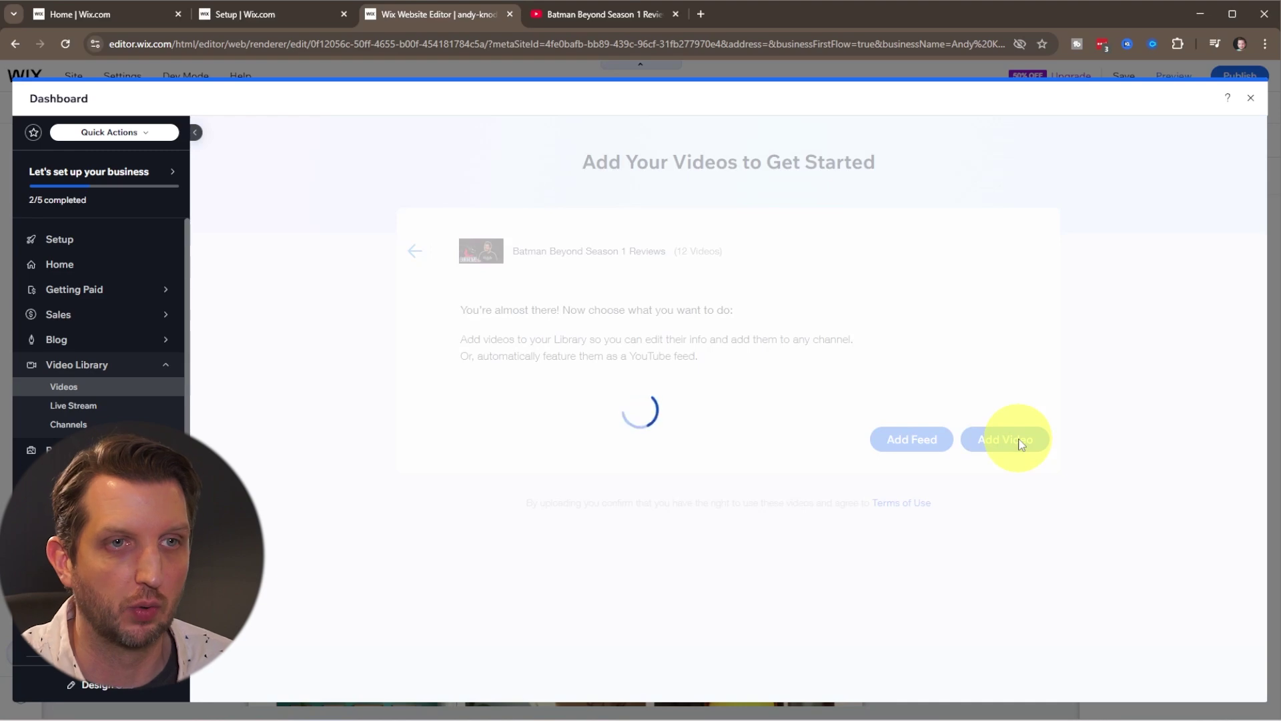
pyautogui.scroll(-8, 727, 426)
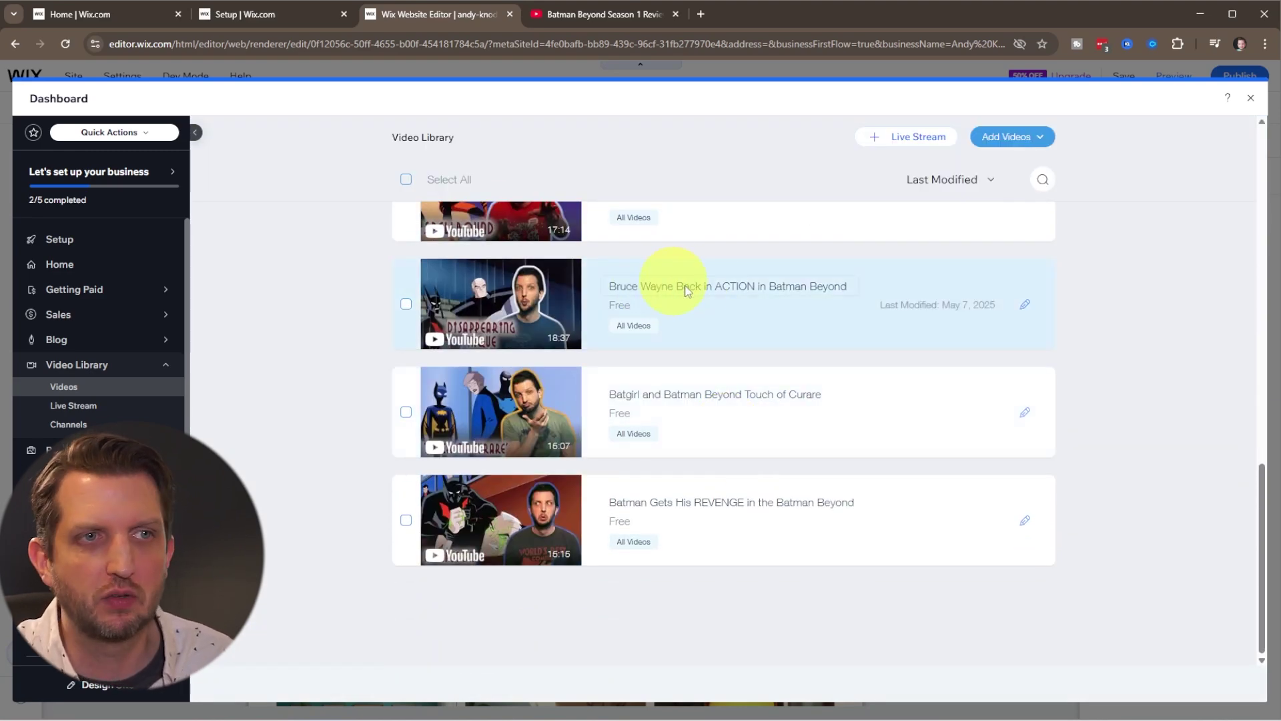
pyautogui.scroll(10, 367, 349)
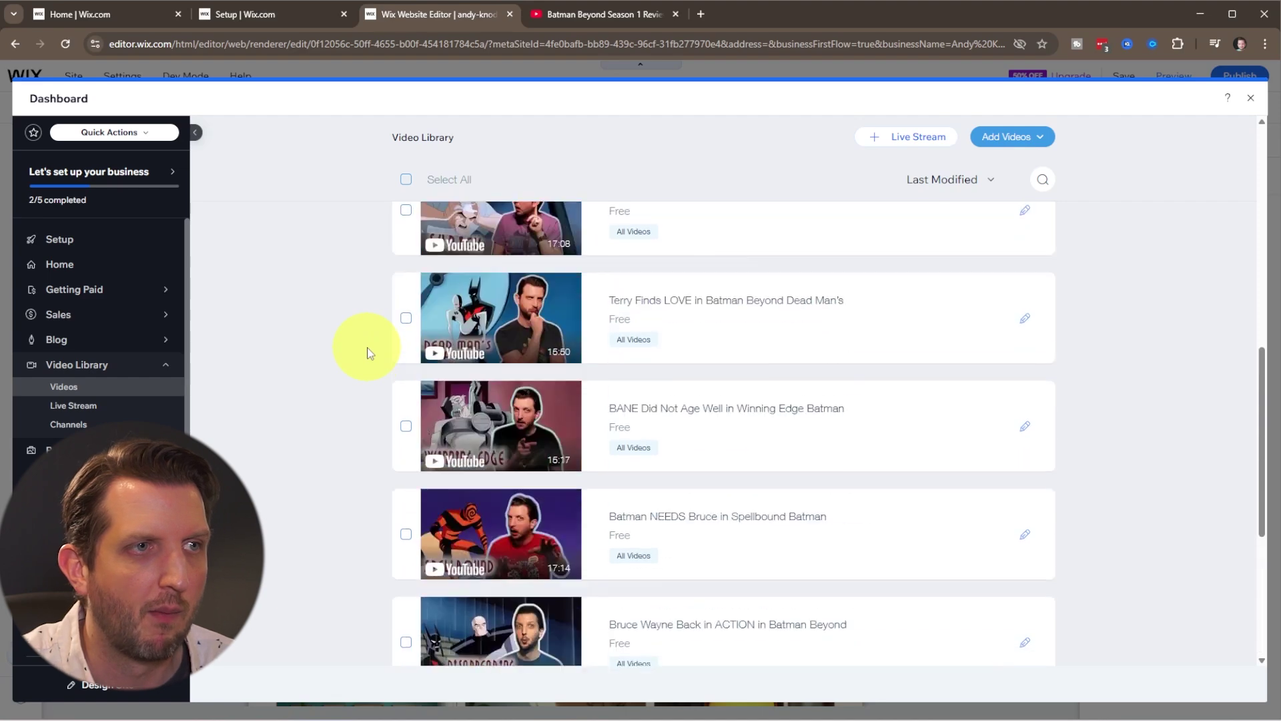
pyautogui.click(1250, 103)
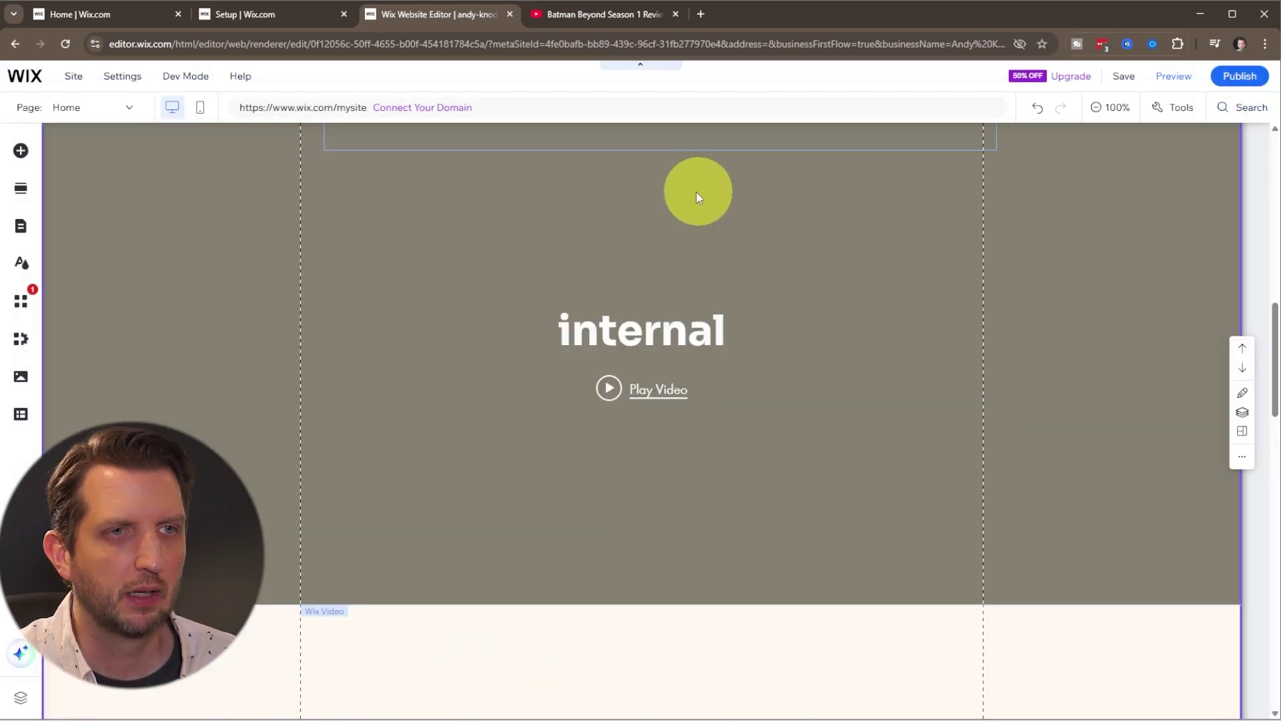
# Set the Wix Video element to play the single video 'Batman Gets His REVENGE'.
pyautogui.click(666, 398)
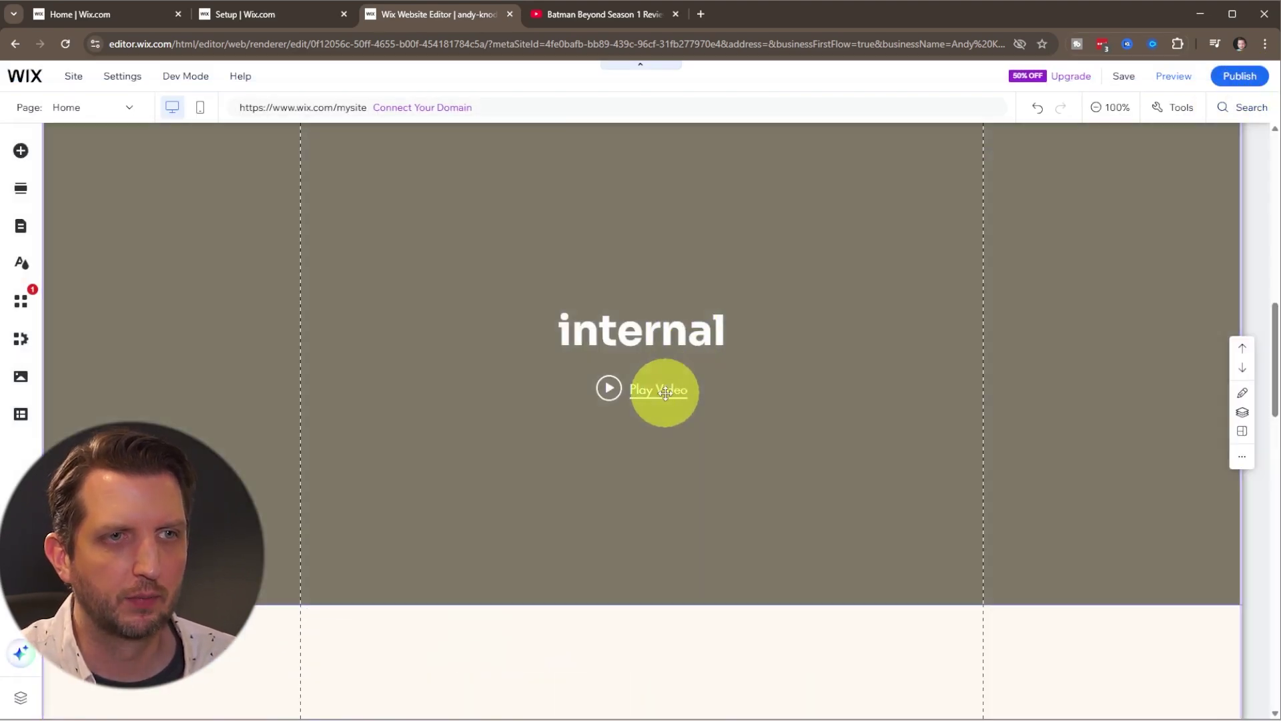
pyautogui.click(754, 359)
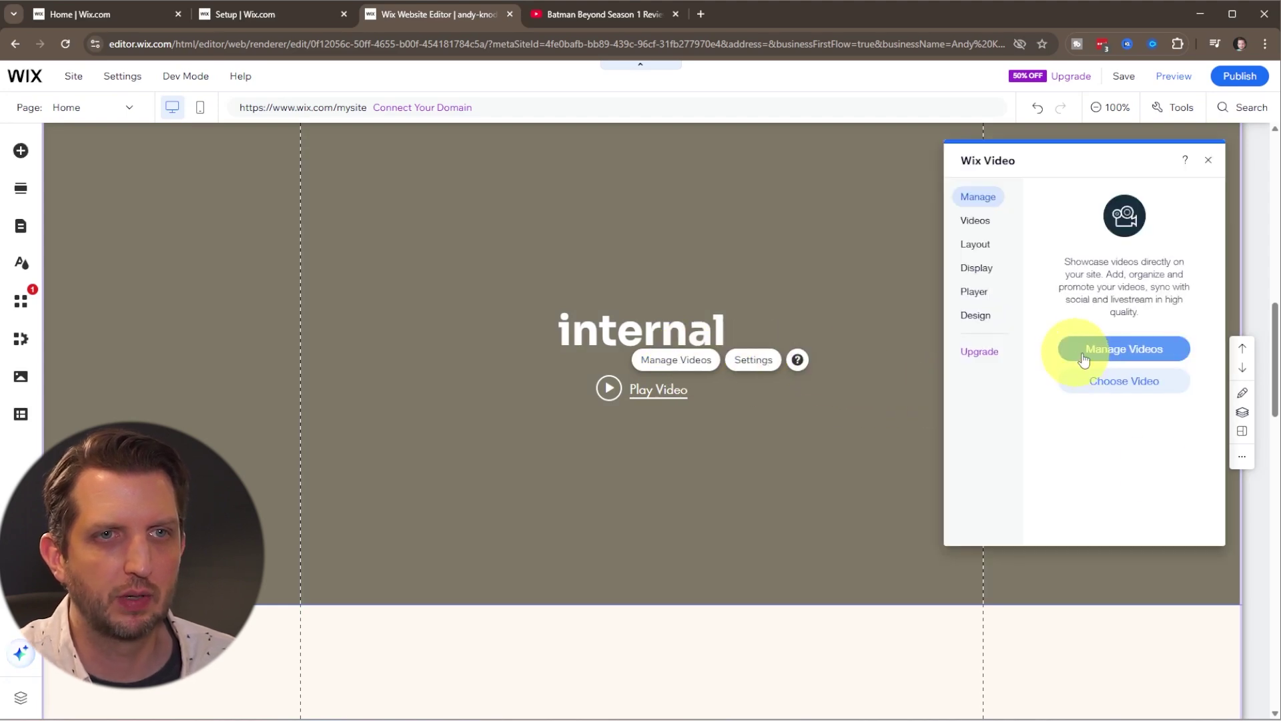
pyautogui.click(980, 220)
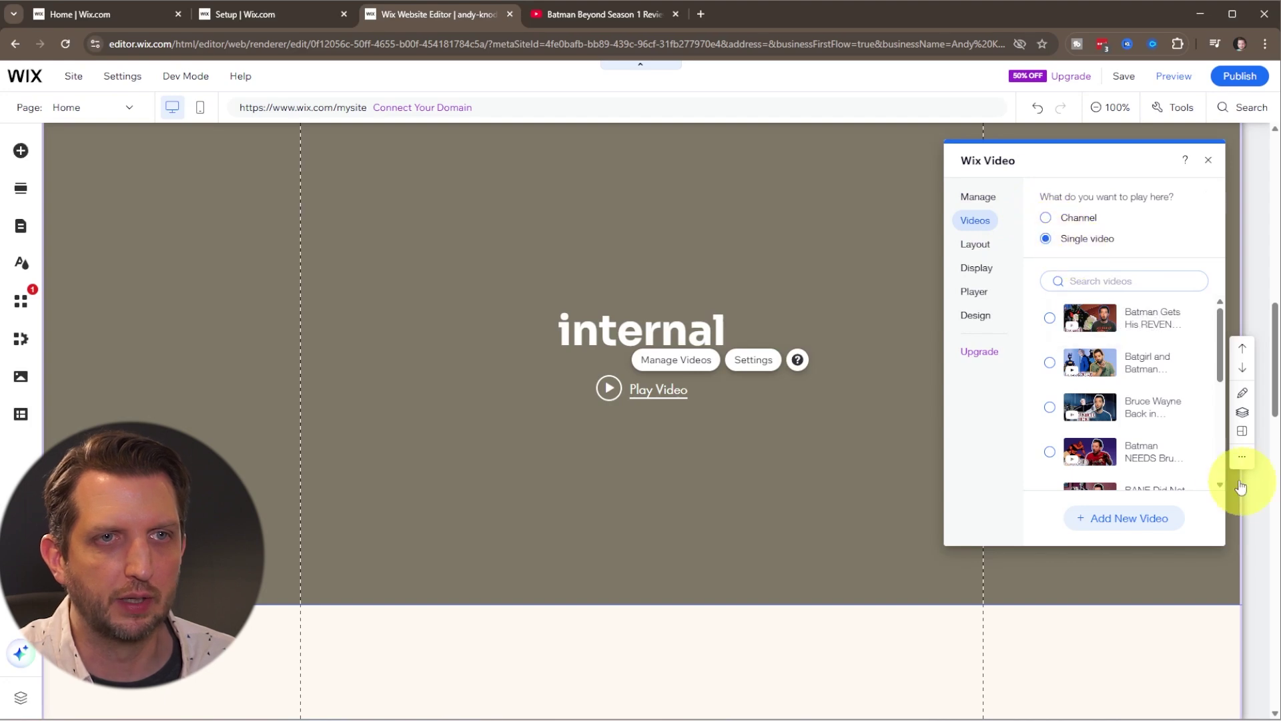
pyautogui.click(1051, 217)
pyautogui.click(1054, 238)
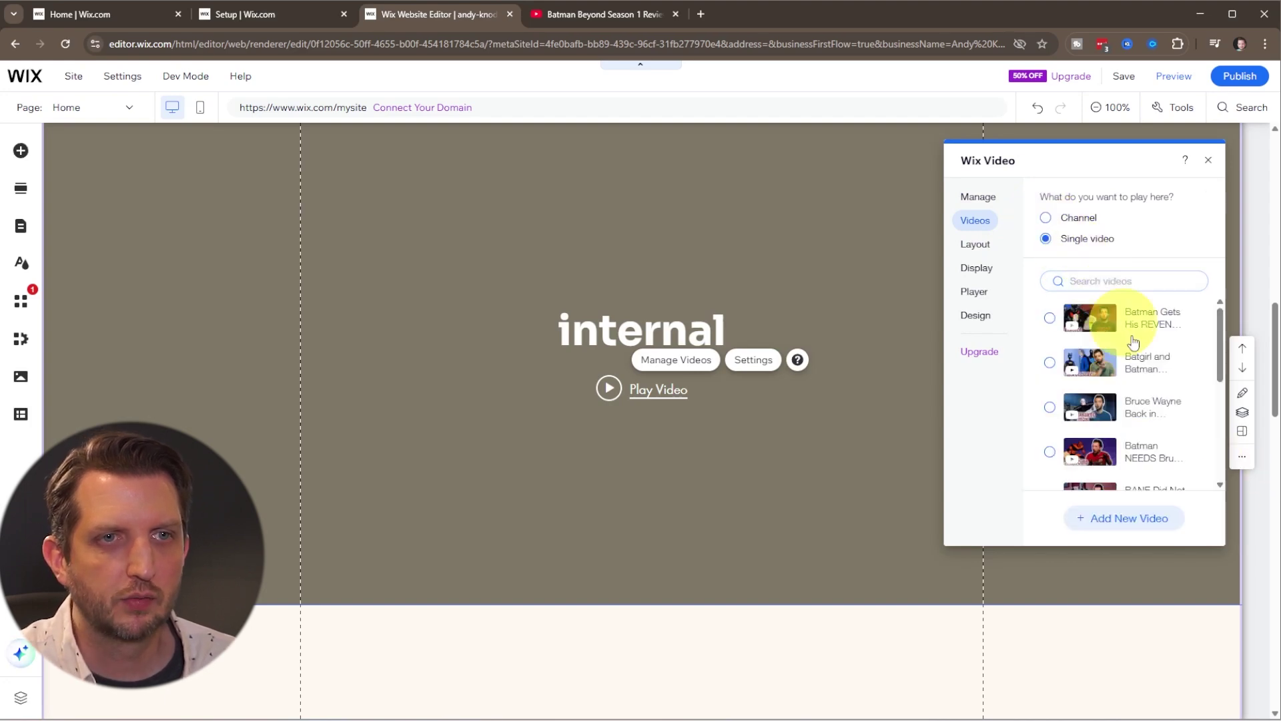
pyautogui.scroll(-3, 1153, 355)
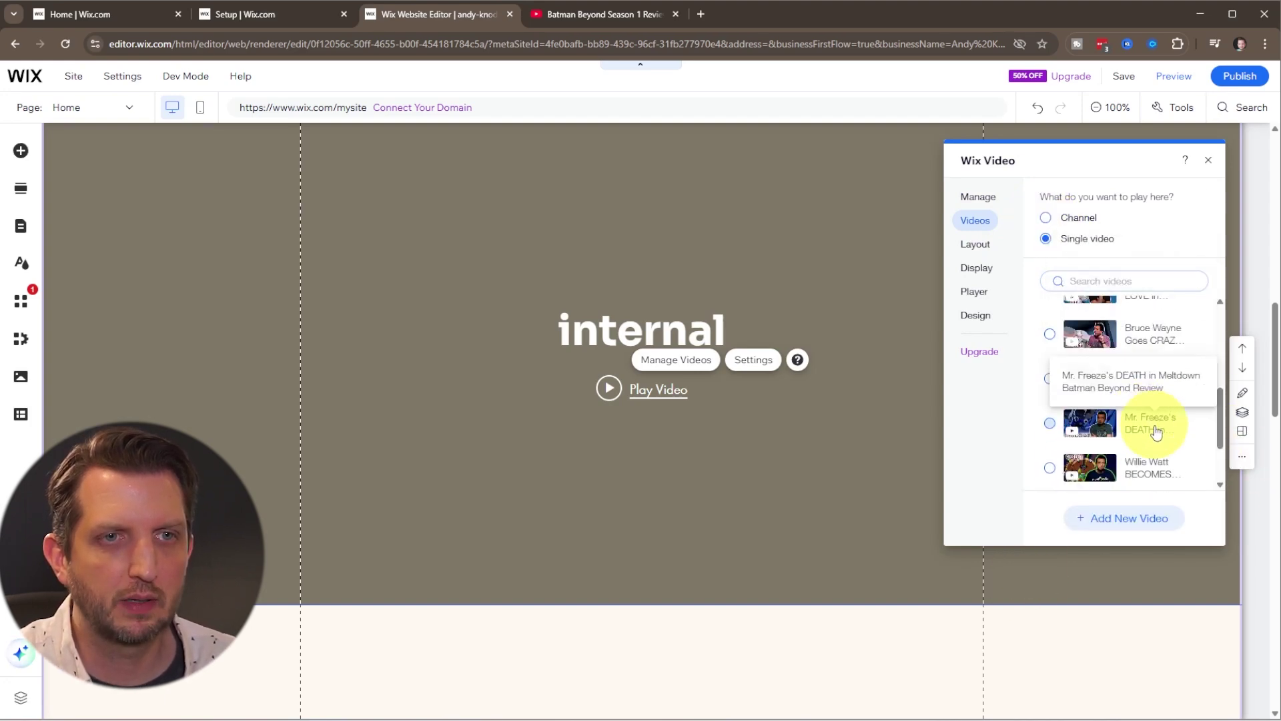
pyautogui.scroll(5, 1155, 454)
pyautogui.click(1098, 318)
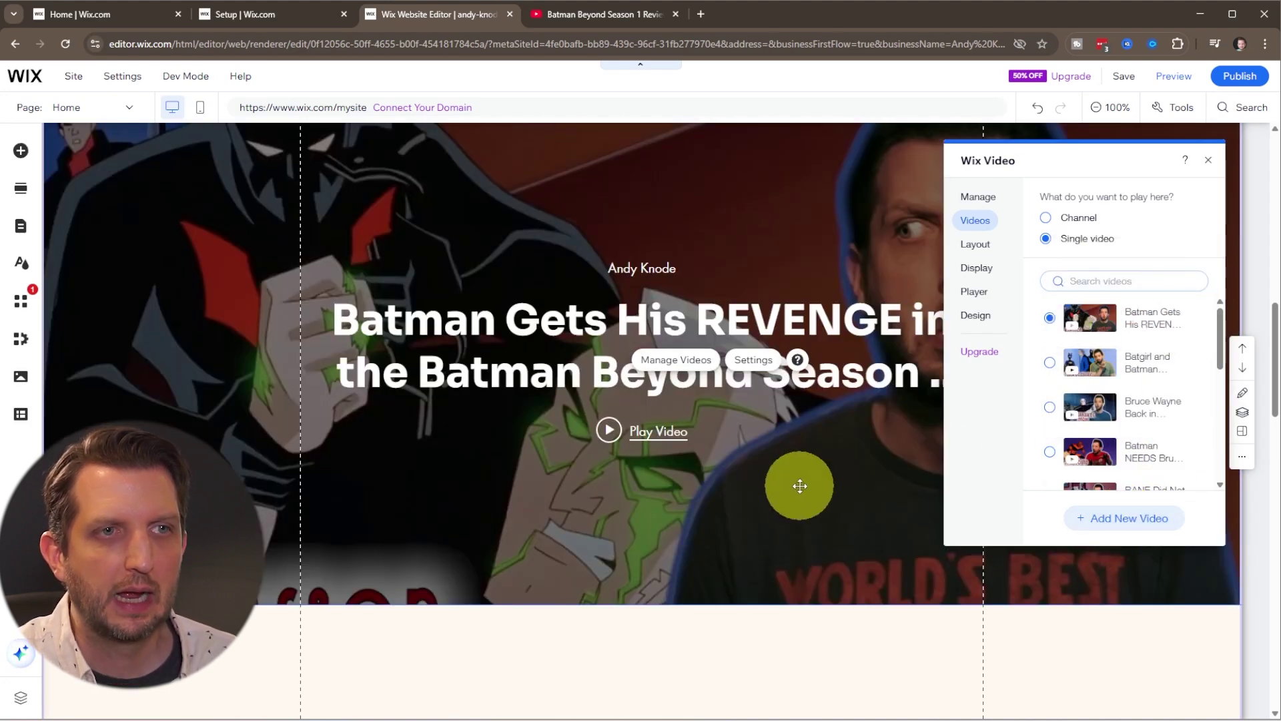
pyautogui.click(1208, 160)
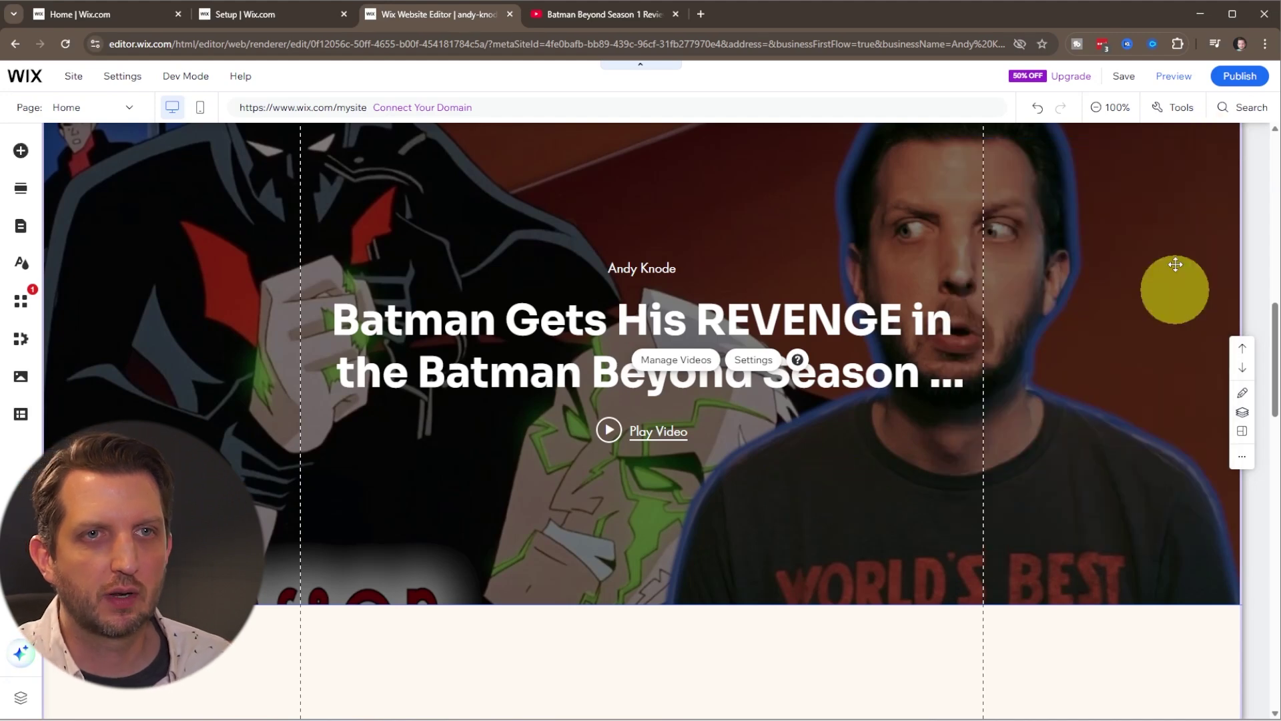
pyautogui.scroll(3, 543, 543)
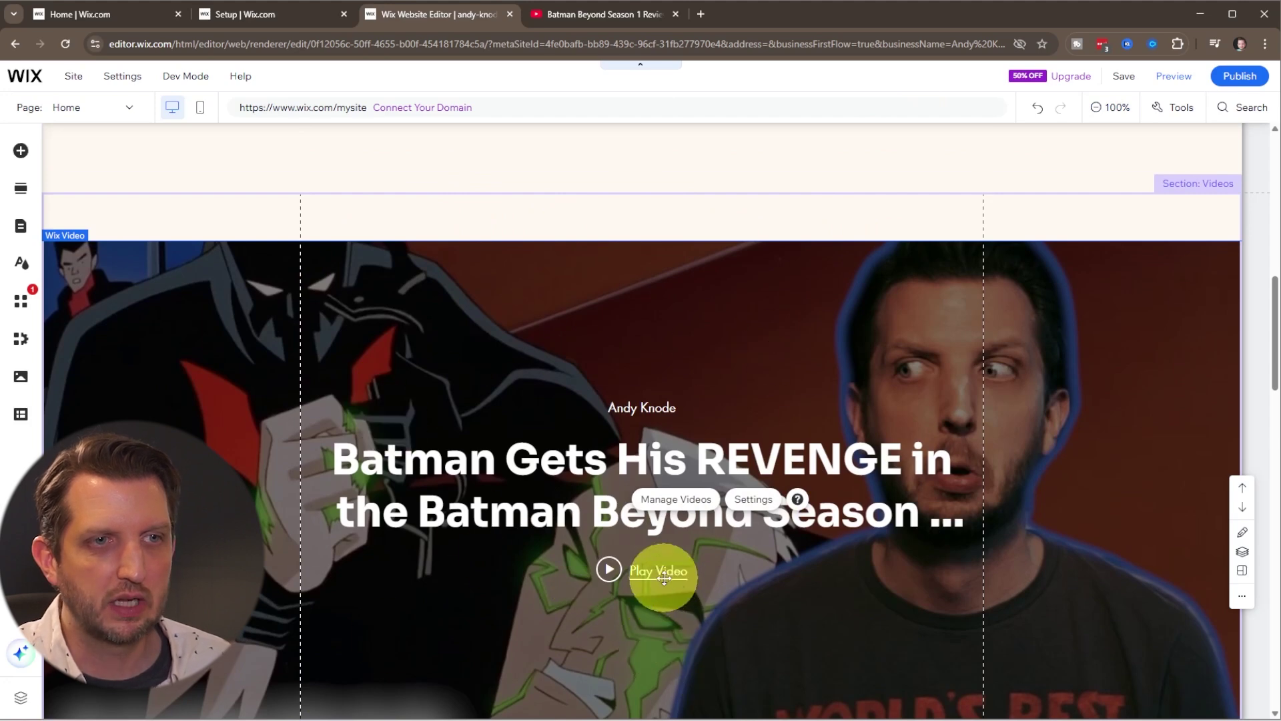
pyautogui.scroll(-4, 754, 615)
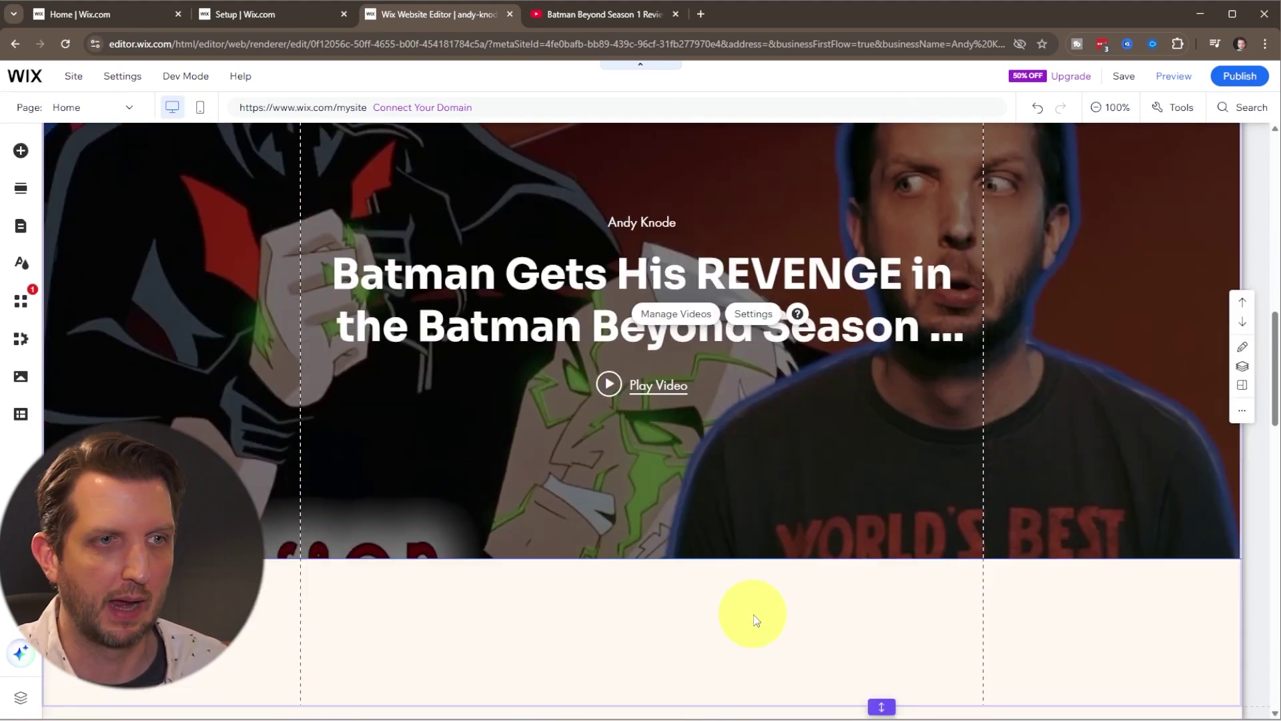
pyautogui.scroll(1, 768, 574)
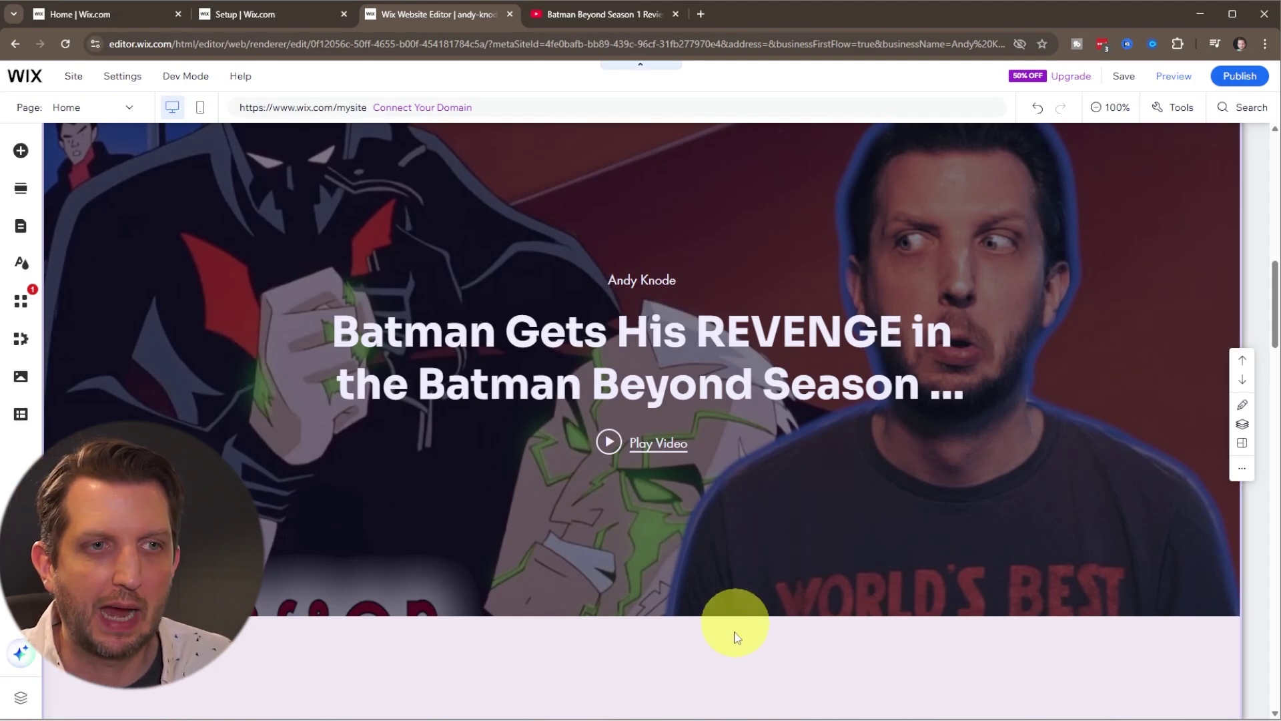
pyautogui.scroll(-5, 738, 615)
# Delete the Follow Us Instagram section using its More actions menu.
pyautogui.click(740, 608)
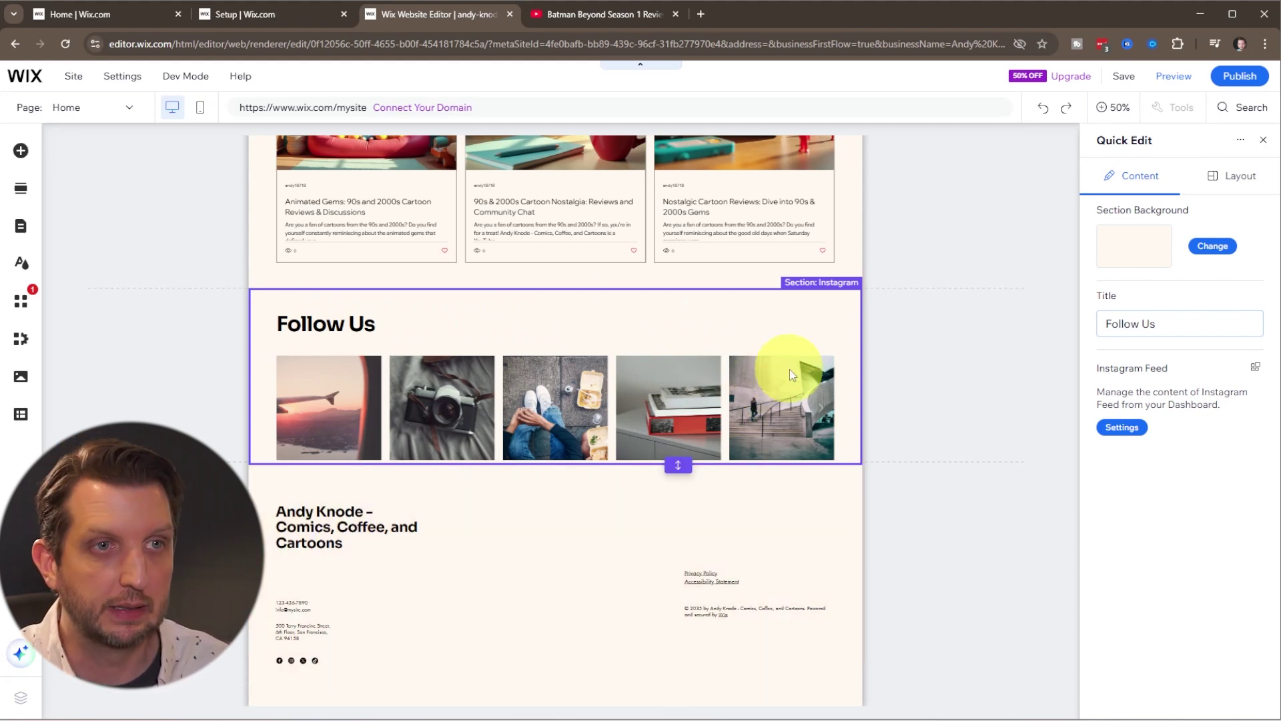
pyautogui.click(790, 370)
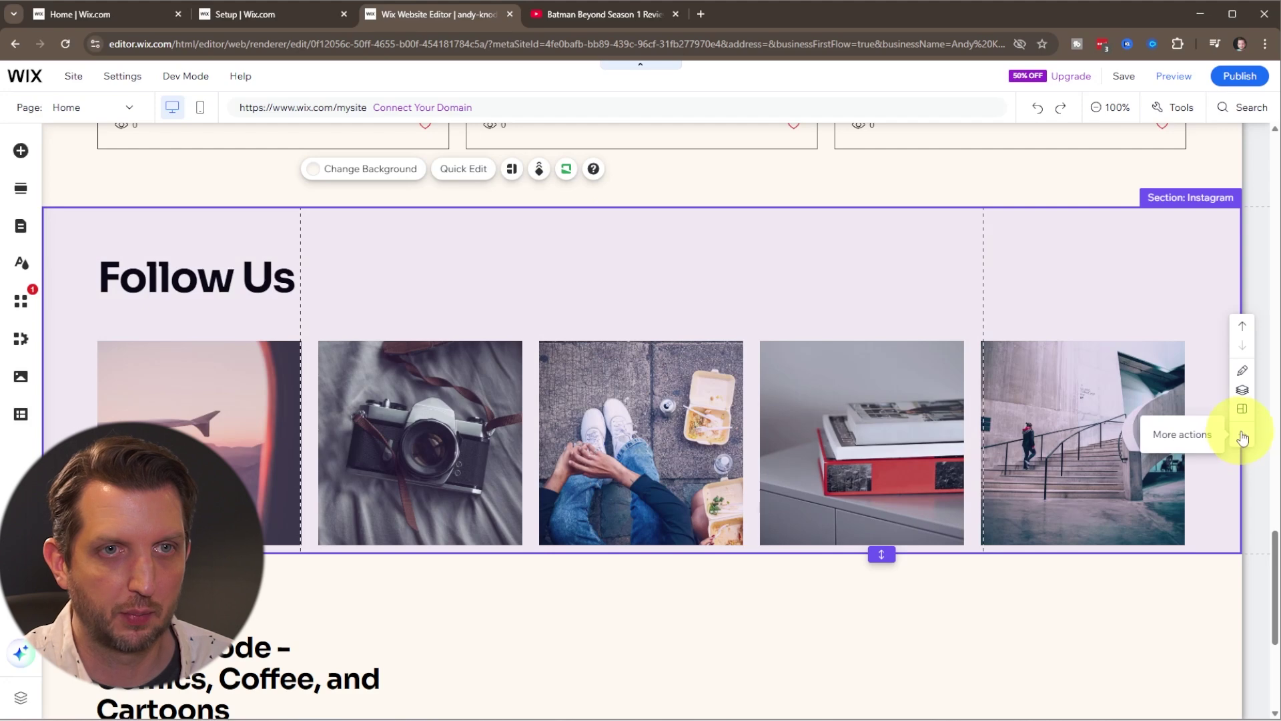
pyautogui.click(1243, 438)
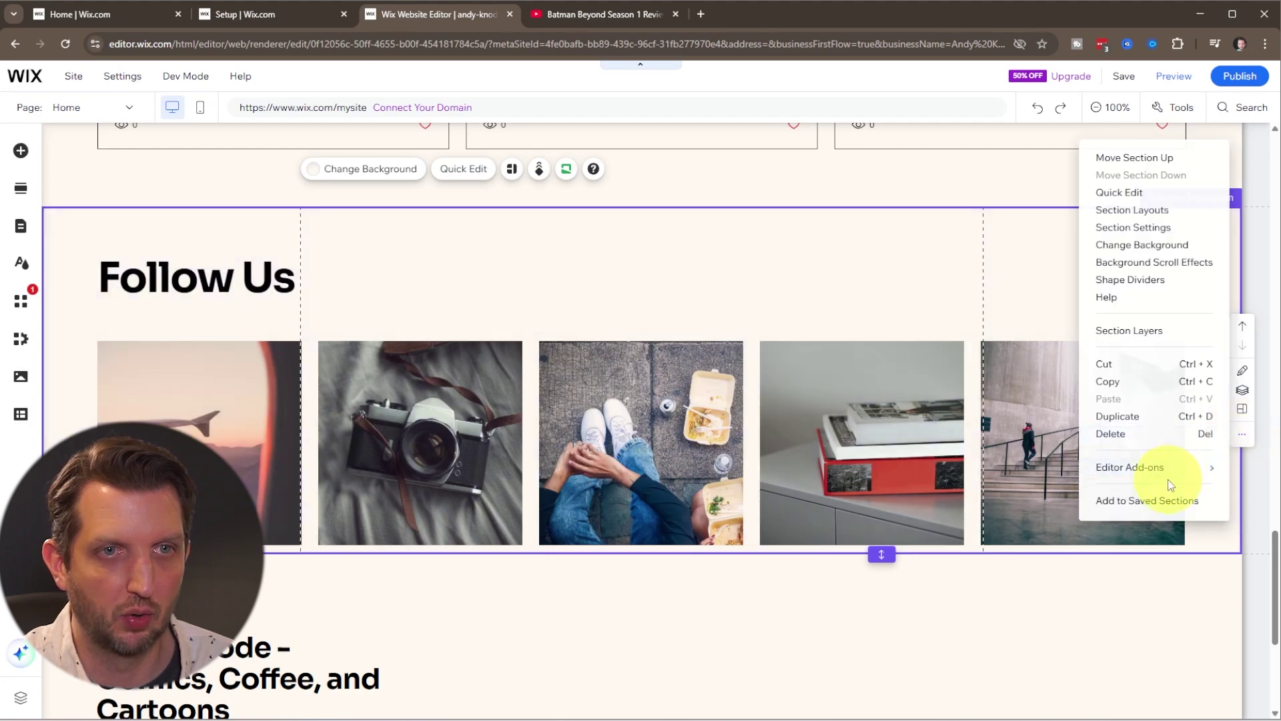
pyautogui.click(1138, 434)
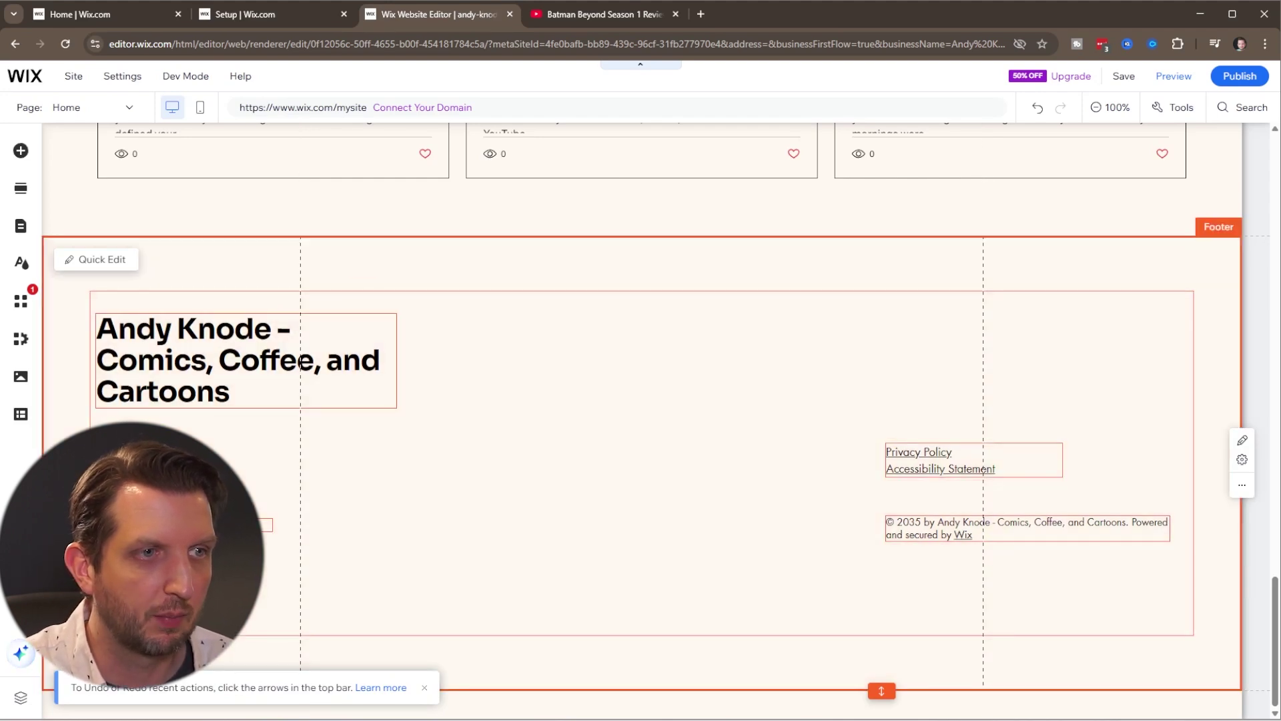
# Inspect the footer's site-name text settings and leave them unchanged.
pyautogui.click(983, 469)
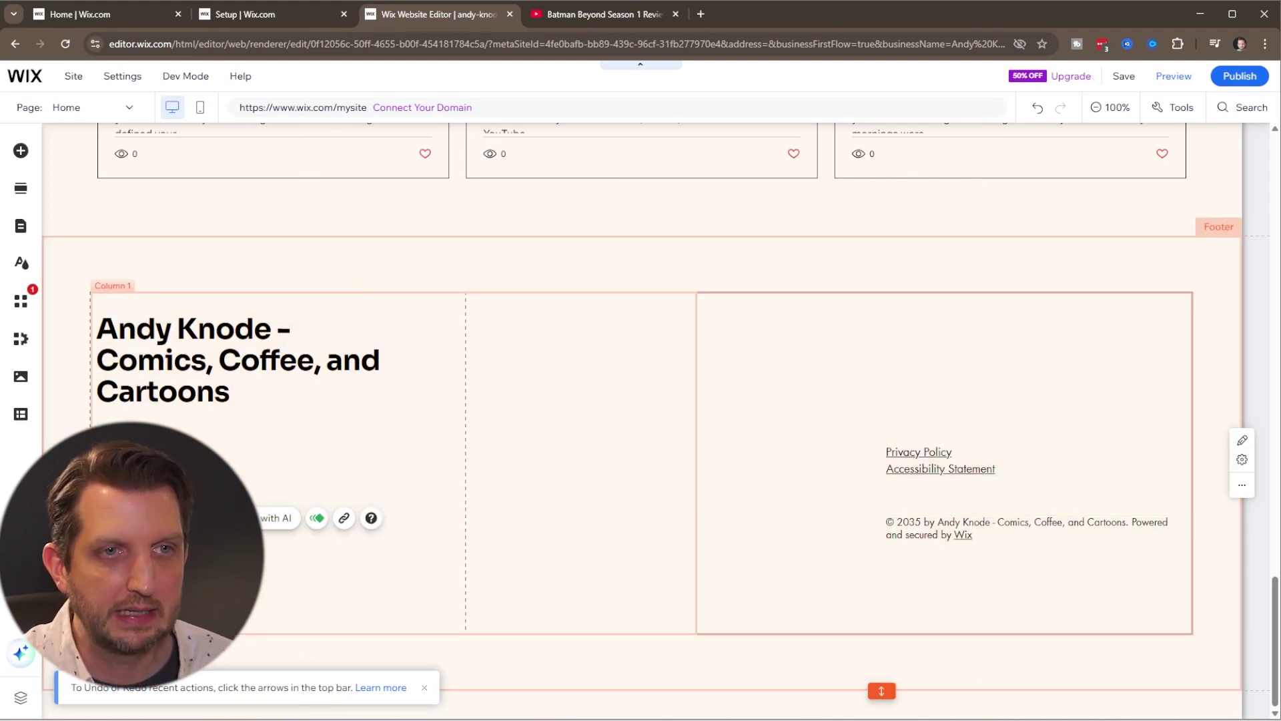
pyautogui.click(280, 606)
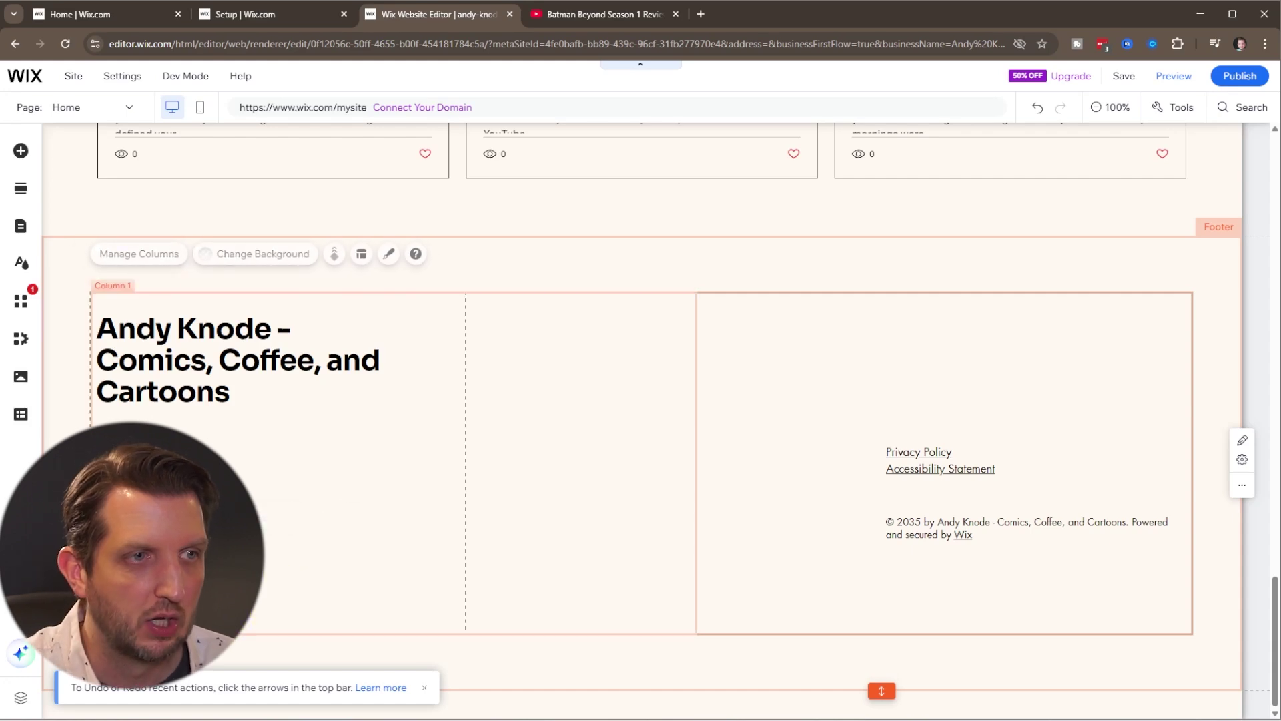
pyautogui.doubleClick(280, 606)
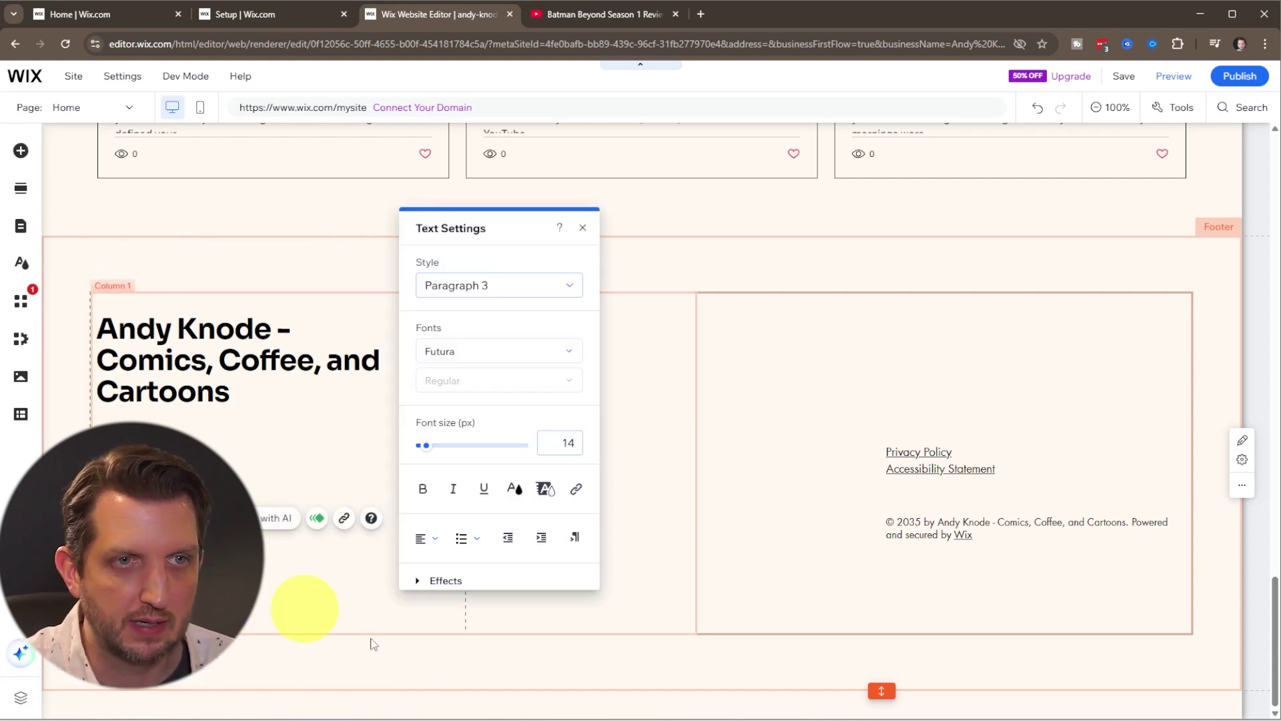
pyautogui.click(886, 442)
pyautogui.press('Escape')
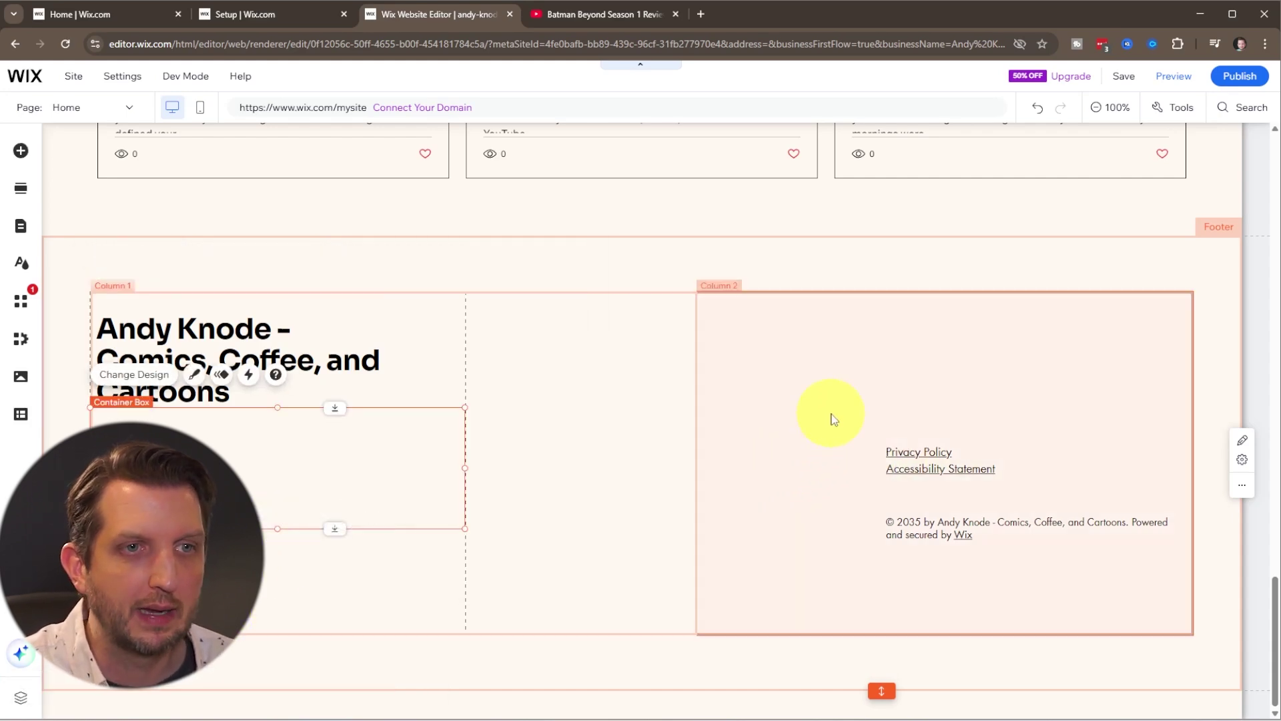
# Scroll back up through the home page to review the finished layout.
pyautogui.scroll(20, 499, 599)
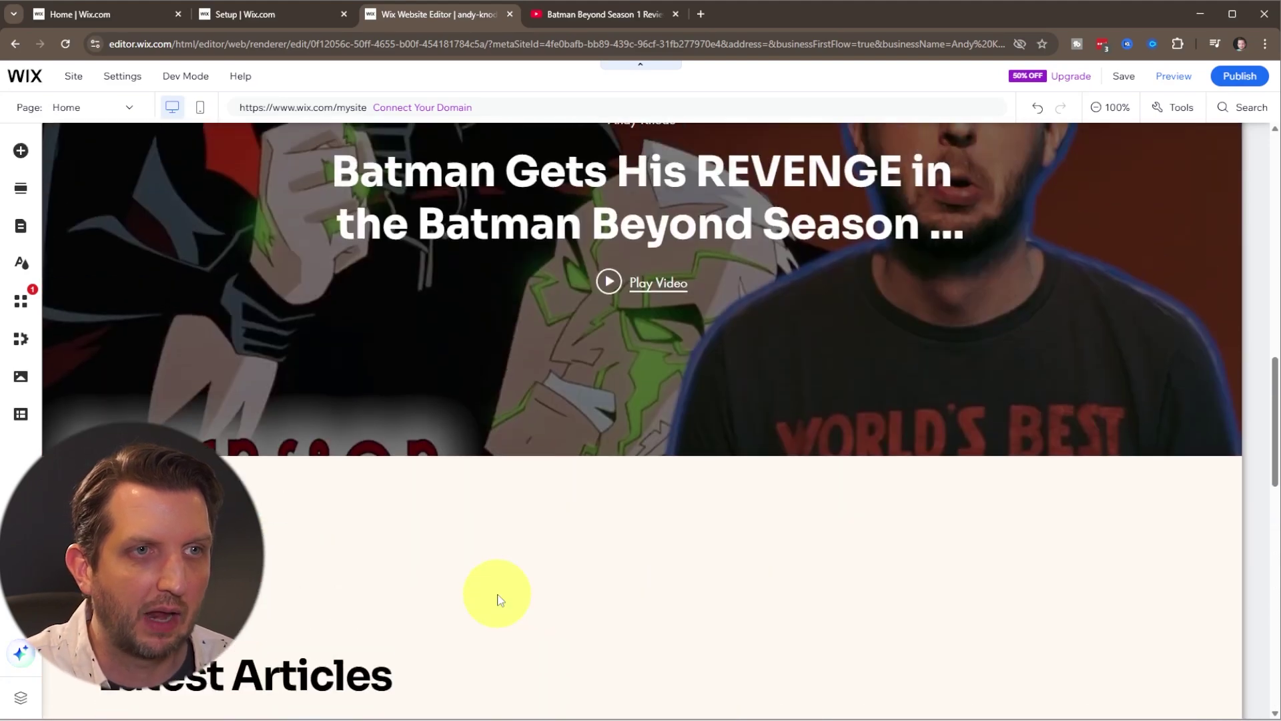
pyautogui.scroll(2, 498, 598)
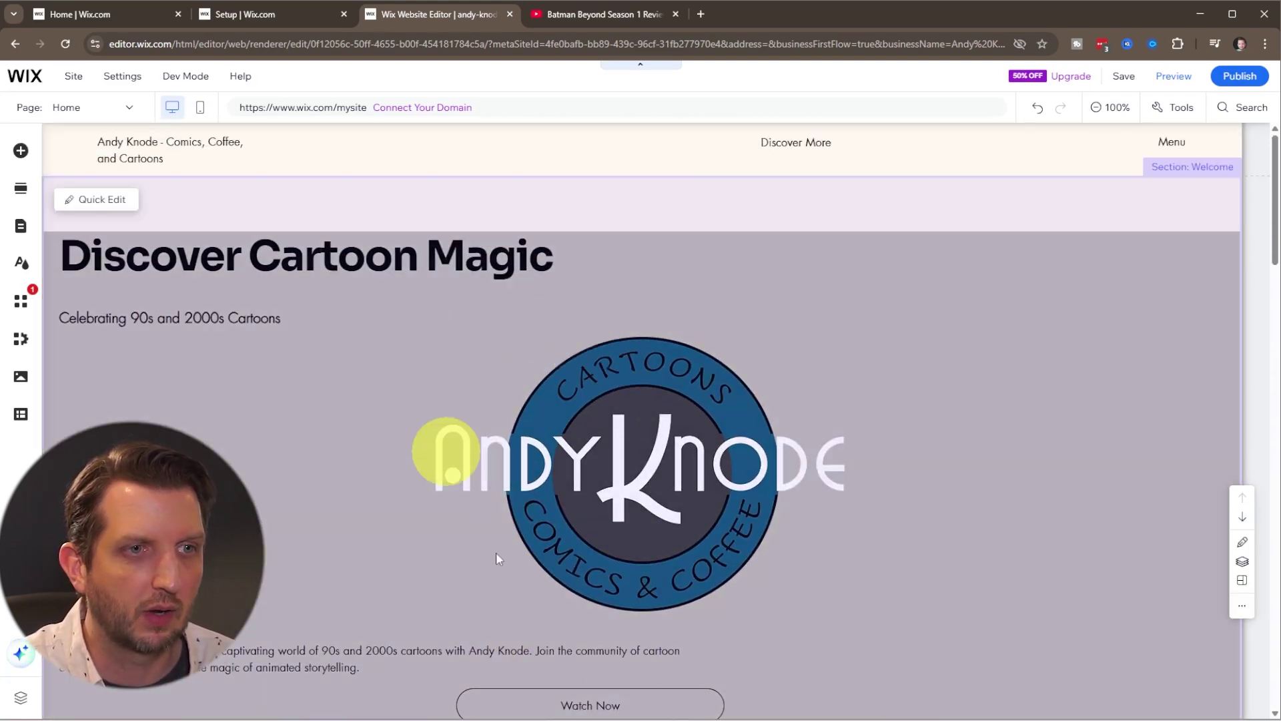
pyautogui.scroll(-10, 666, 609)
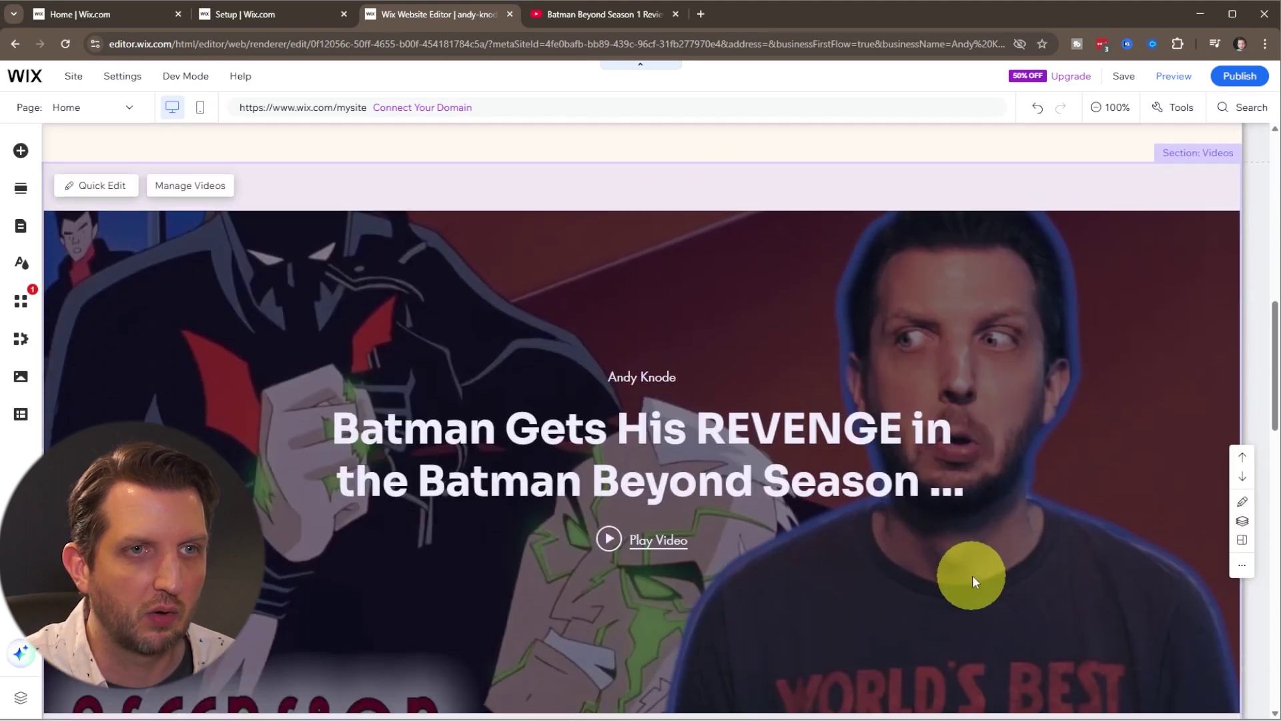
pyautogui.scroll(-2, 973, 575)
pyautogui.scroll(10, 974, 578)
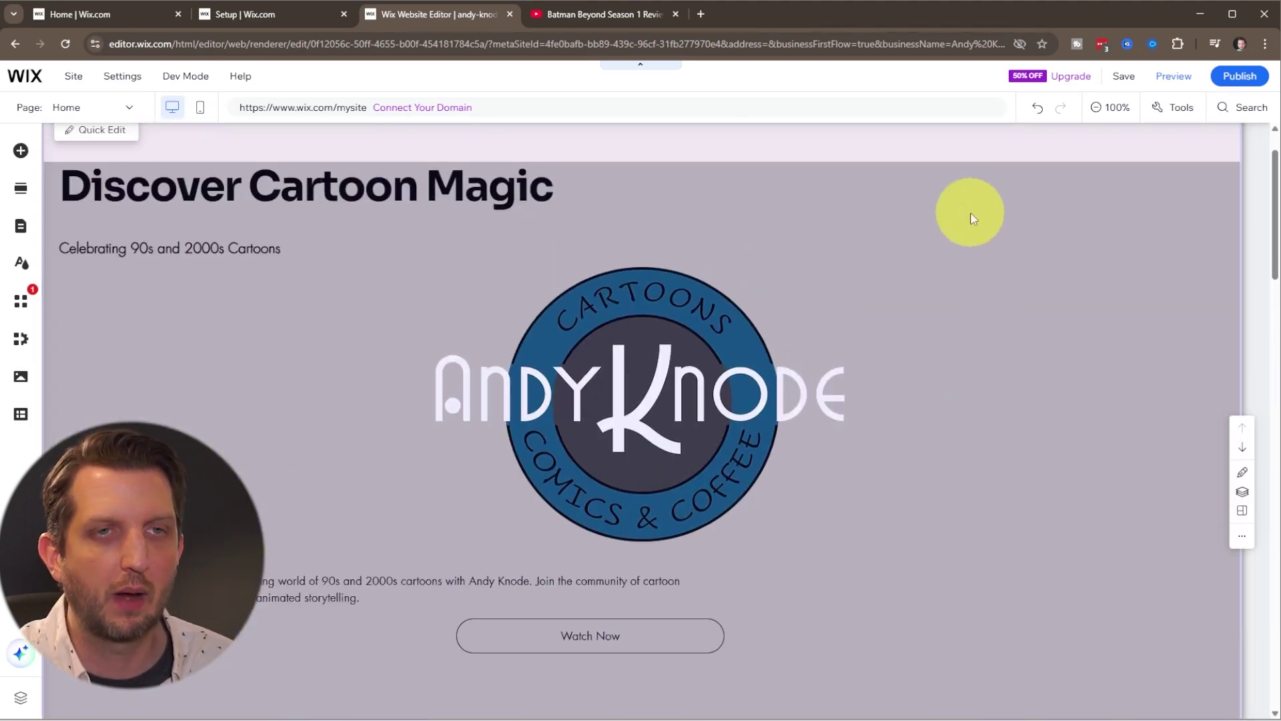
pyautogui.scroll(1, 981, 191)
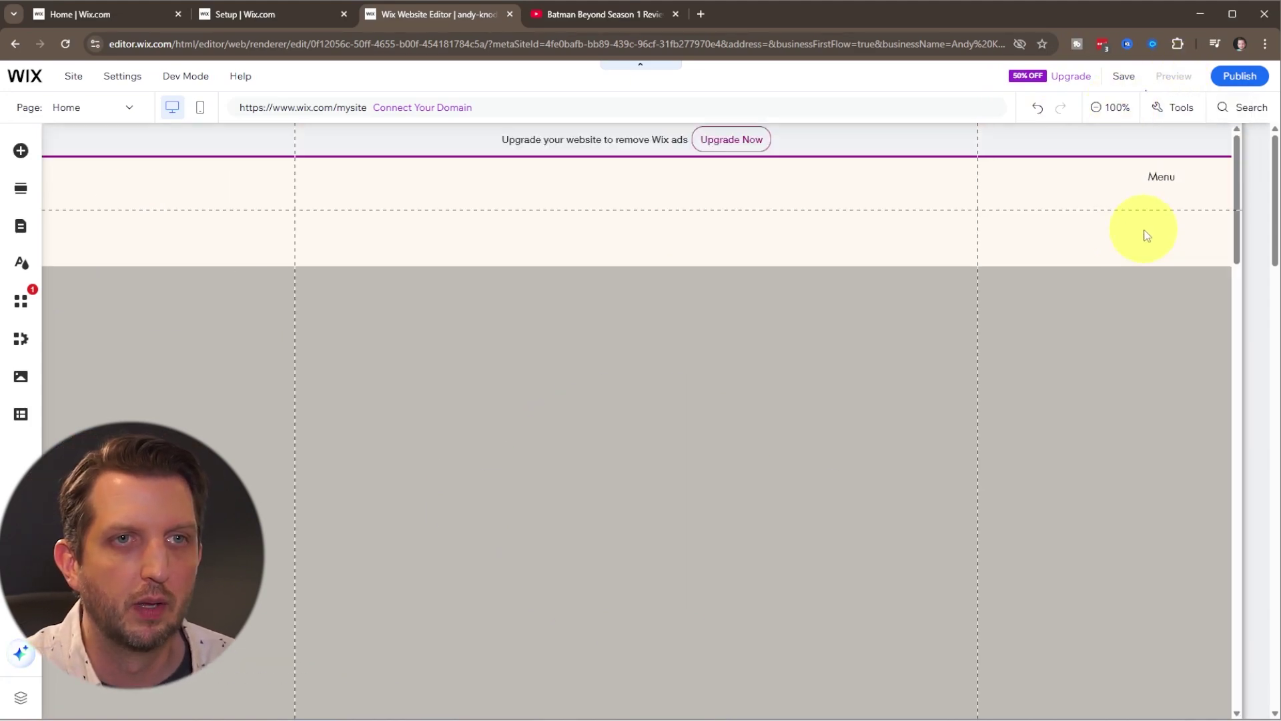
# Scroll down and back up through the desktop preview of the homepage.
pyautogui.scroll(-15, 963, 430)
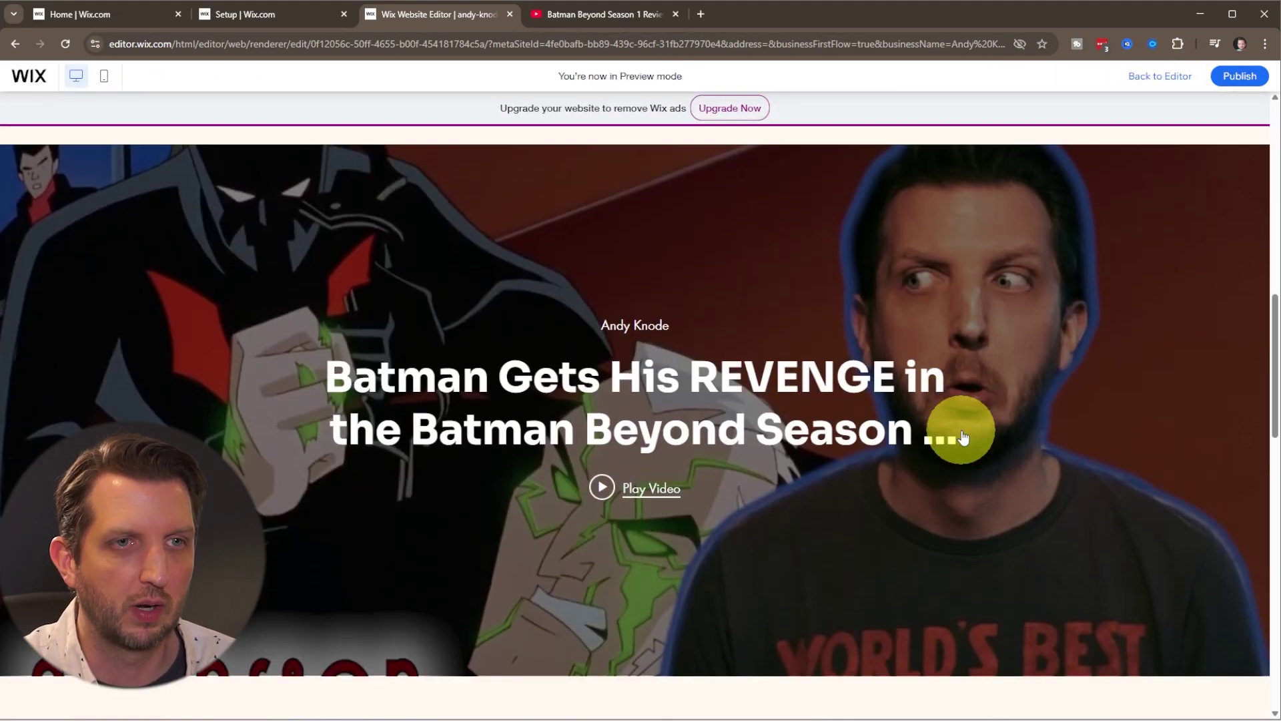
pyautogui.scroll(-6, 962, 431)
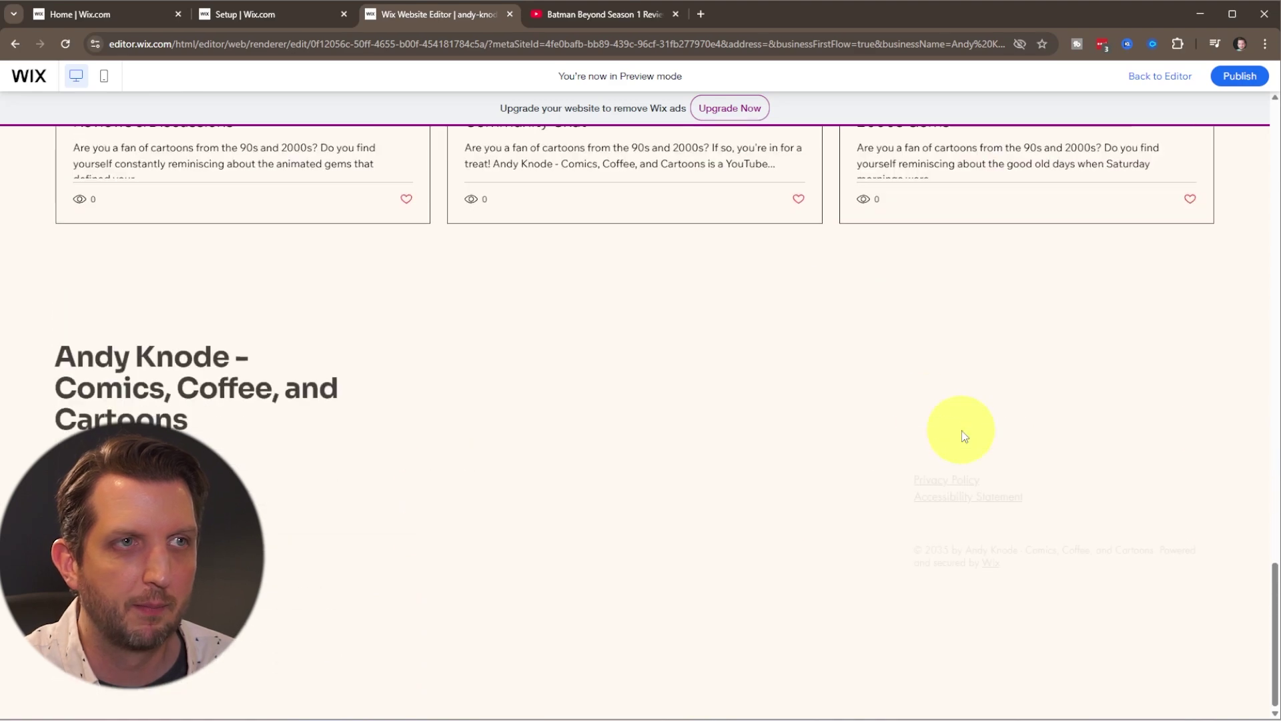
pyautogui.scroll(7, 259, 337)
pyautogui.scroll(15, 260, 333)
# Check the mobile preview by scrolling through it, then go back to the Editor.
pyautogui.click(104, 79)
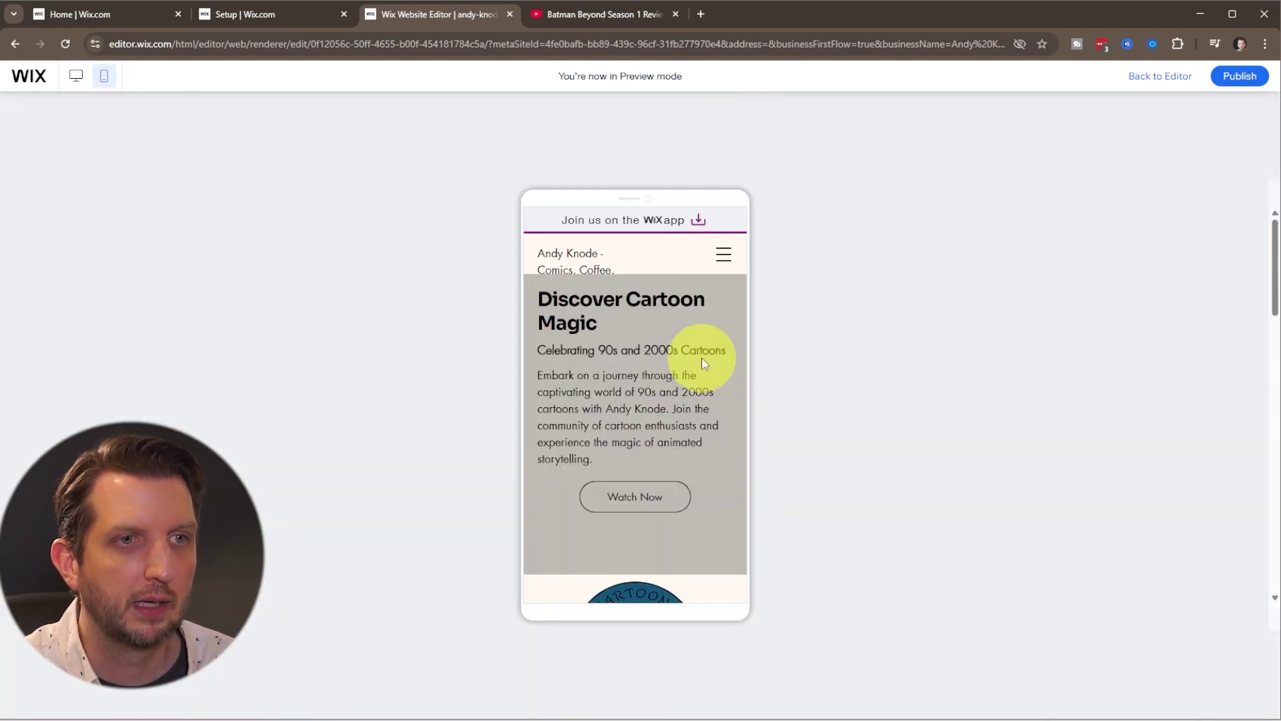
pyautogui.scroll(-2, 694, 357)
pyautogui.scroll(-2, 699, 355)
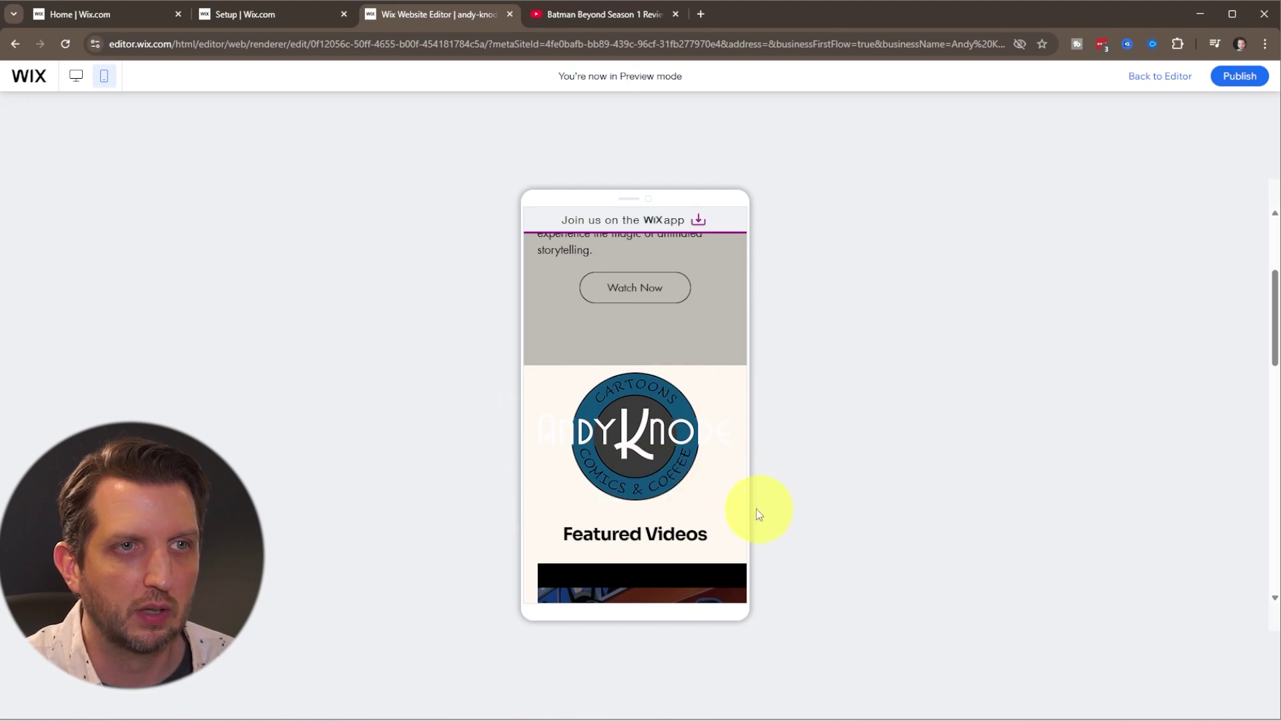
pyautogui.scroll(-2, 744, 467)
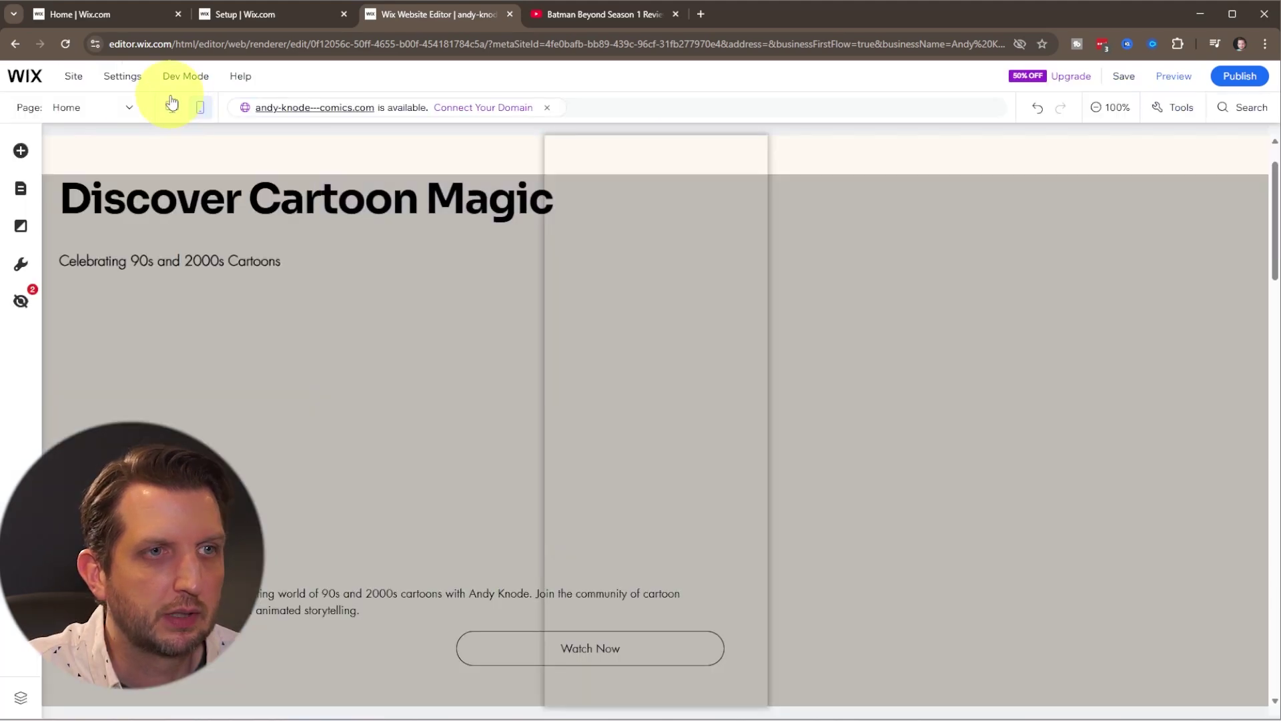
pyautogui.click(173, 107)
# Set the logo section below the hero to the dark grey theme-colour background.
pyautogui.scroll(-6, 814, 440)
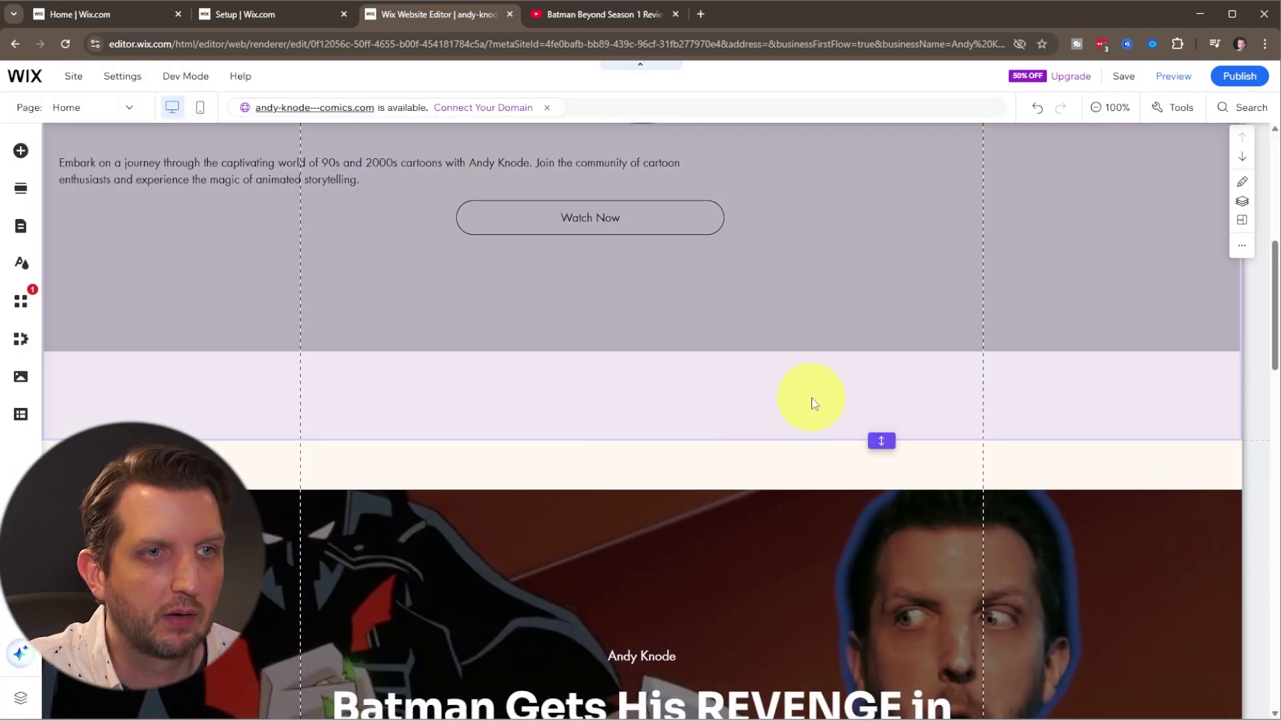
pyautogui.click(812, 401)
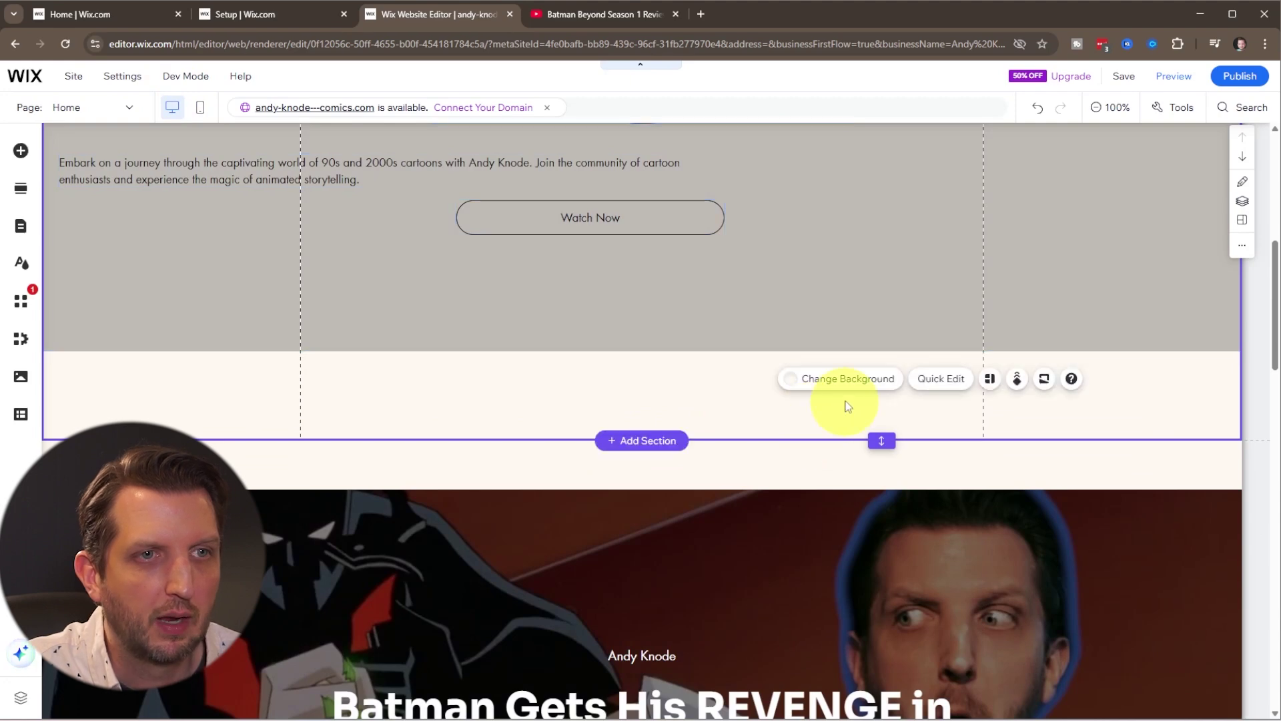
pyautogui.click(843, 379)
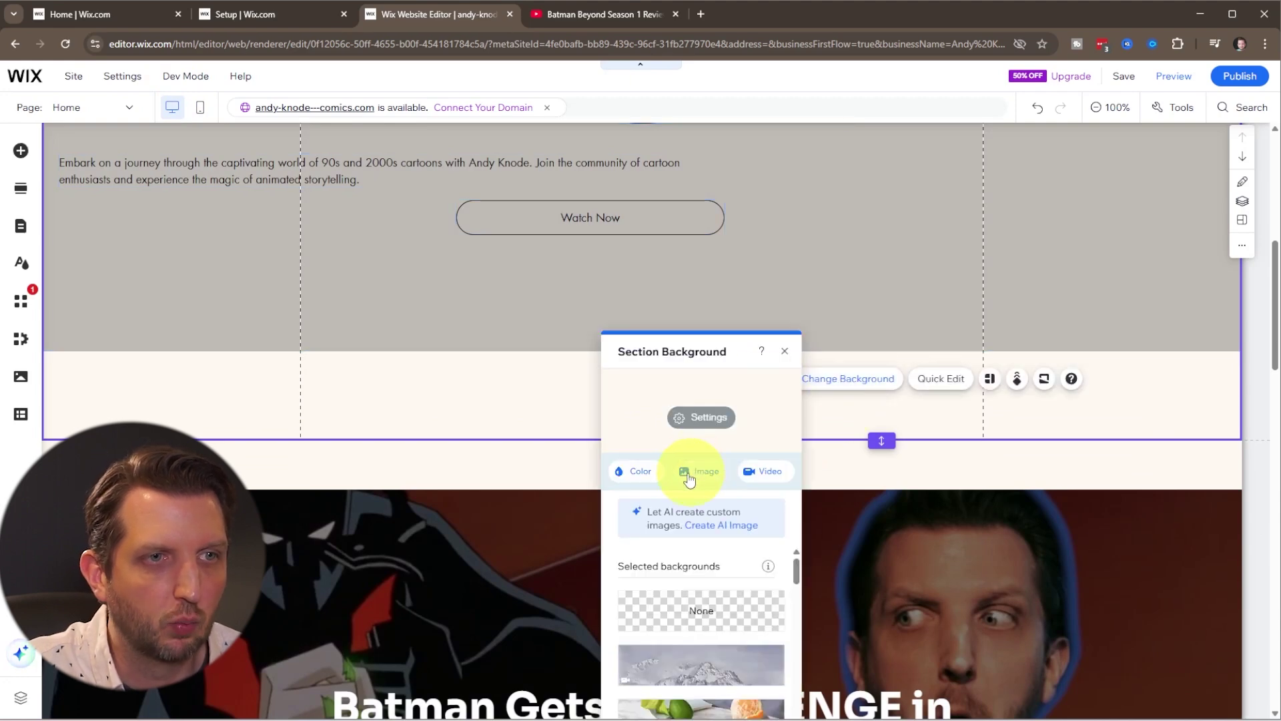
pyautogui.click(637, 471)
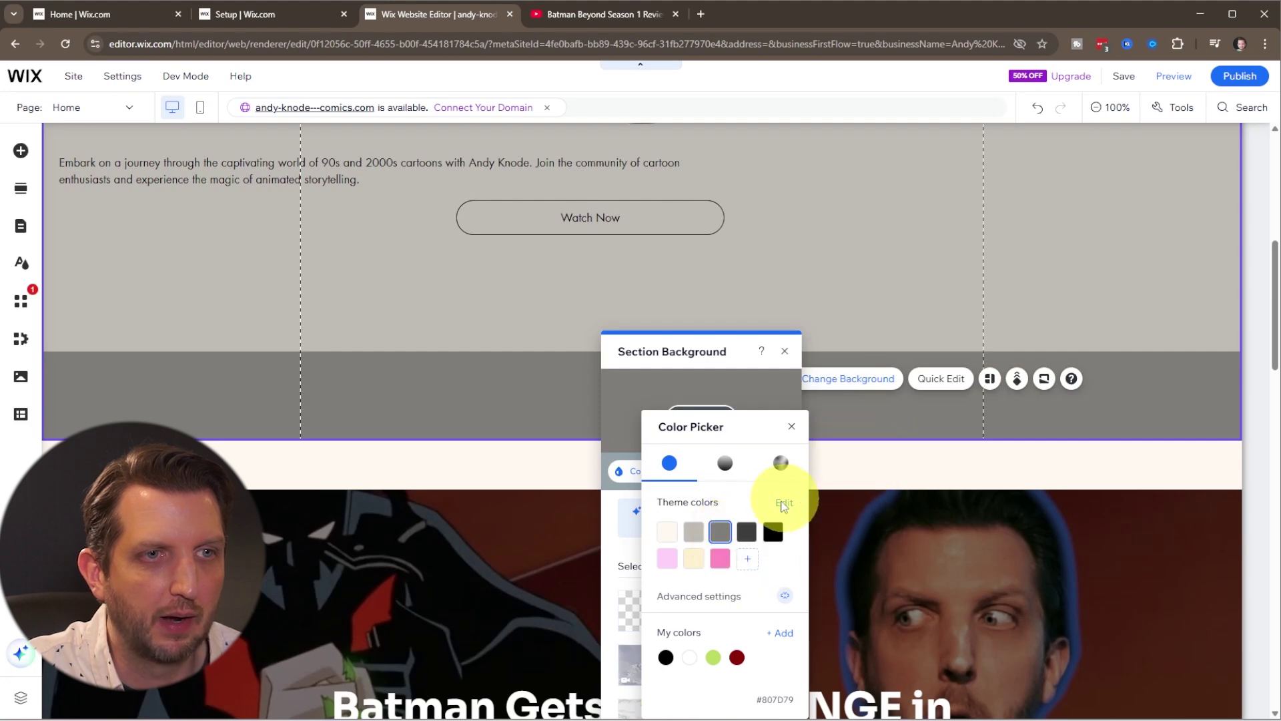
pyautogui.click(797, 422)
pyautogui.click(786, 352)
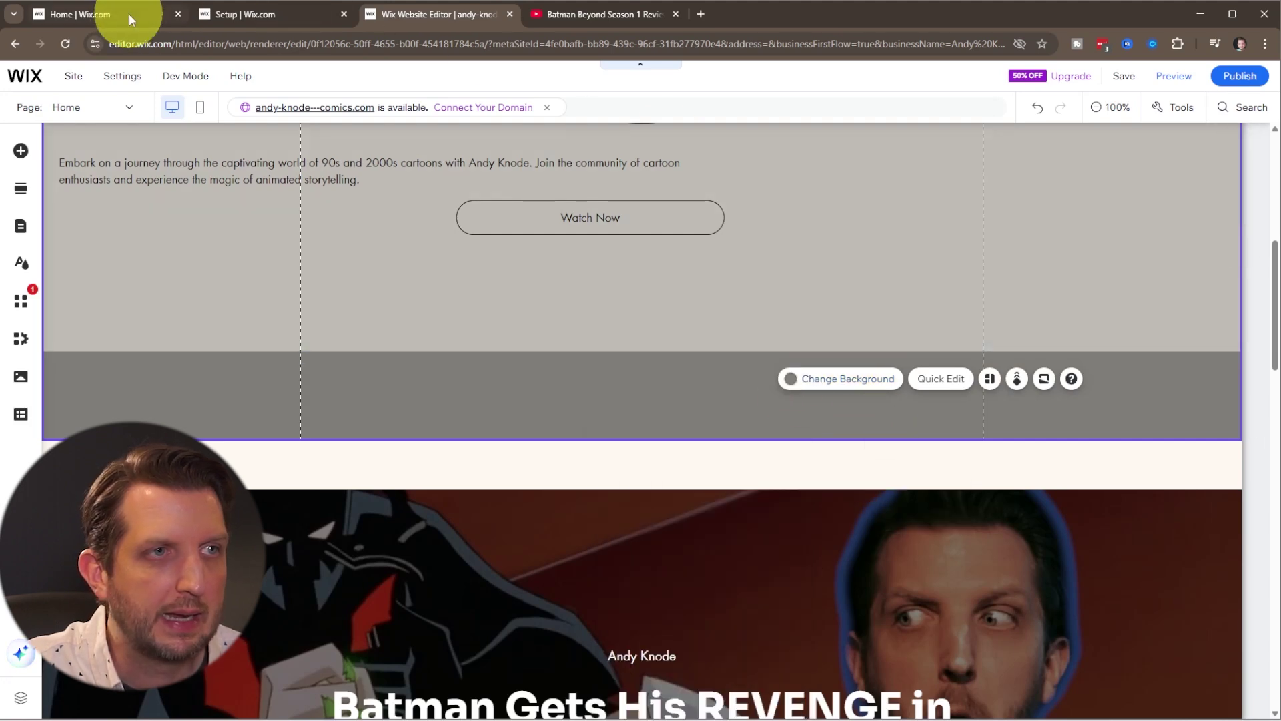
pyautogui.click(205, 114)
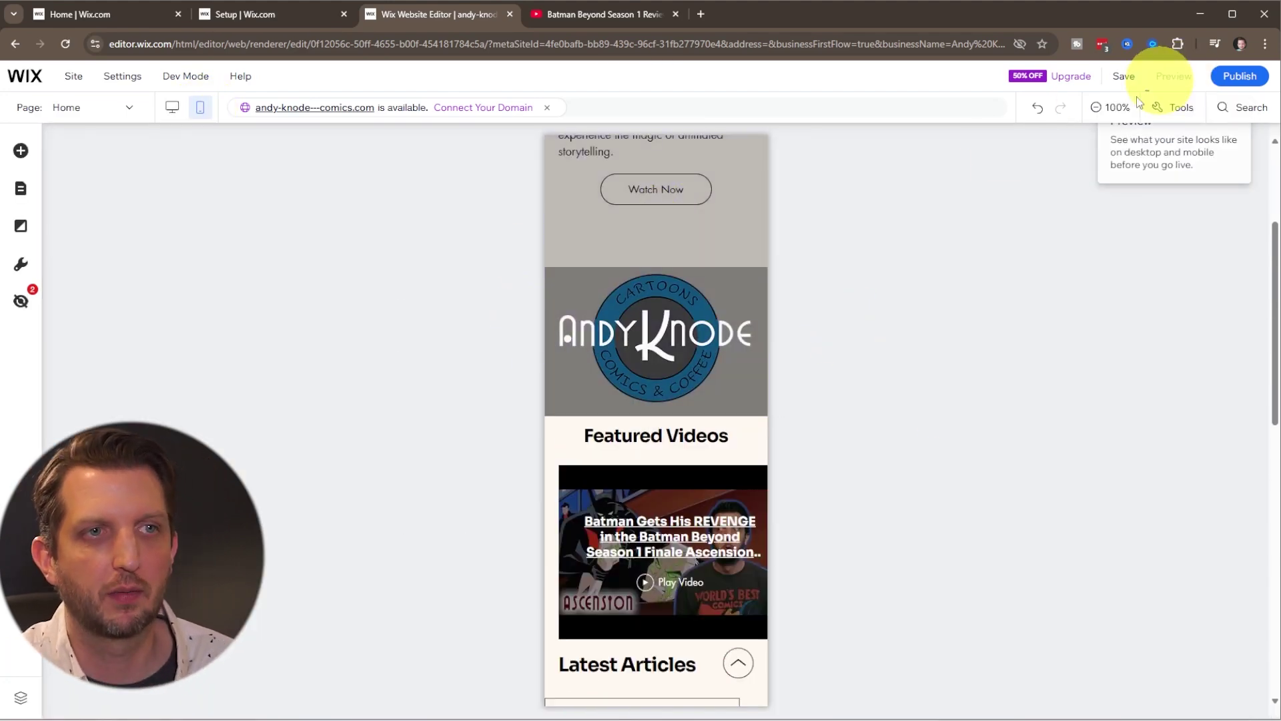
# Preview the mobile layout, scroll and jump back to the top, then publish the site.
pyautogui.click(1169, 77)
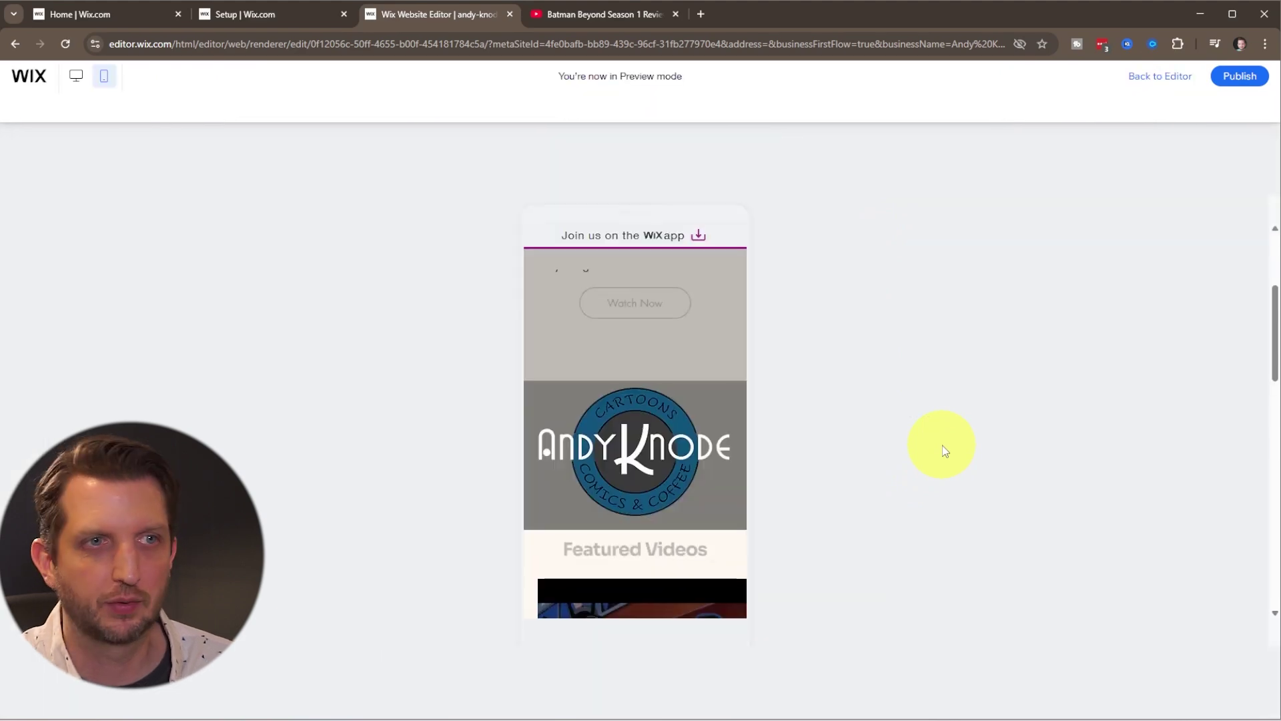
pyautogui.scroll(-5, 708, 568)
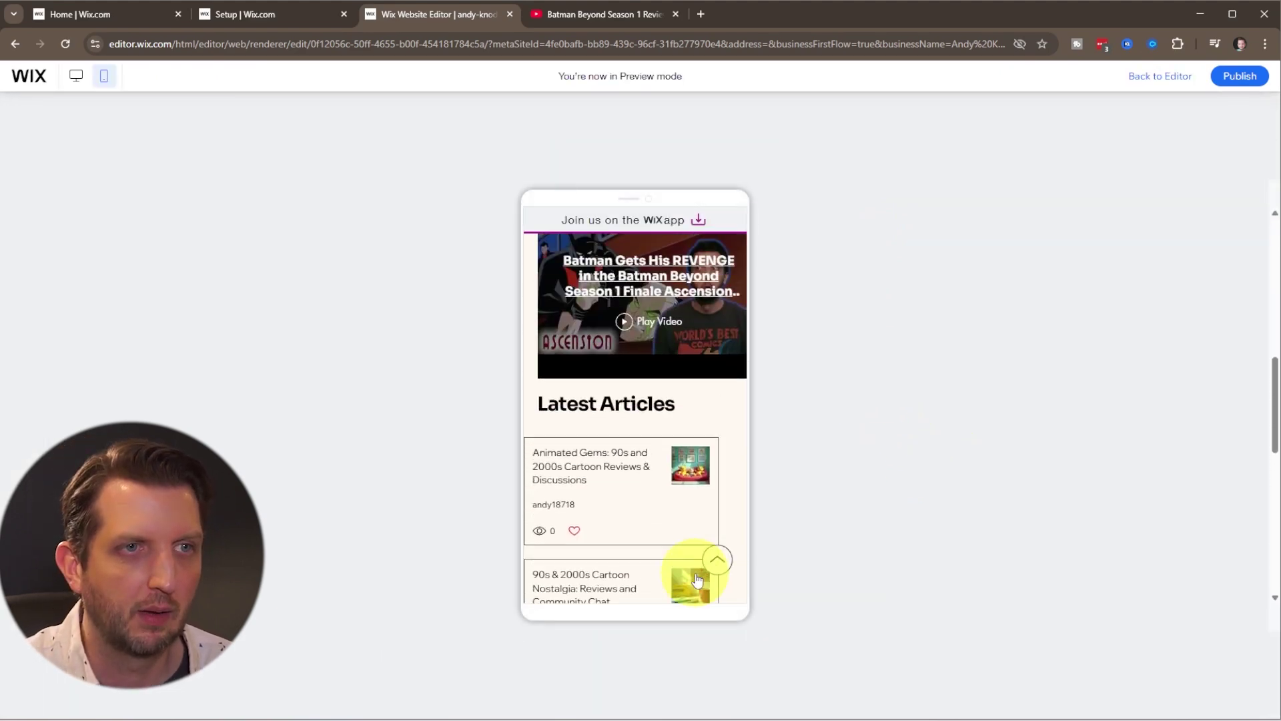
pyautogui.click(717, 559)
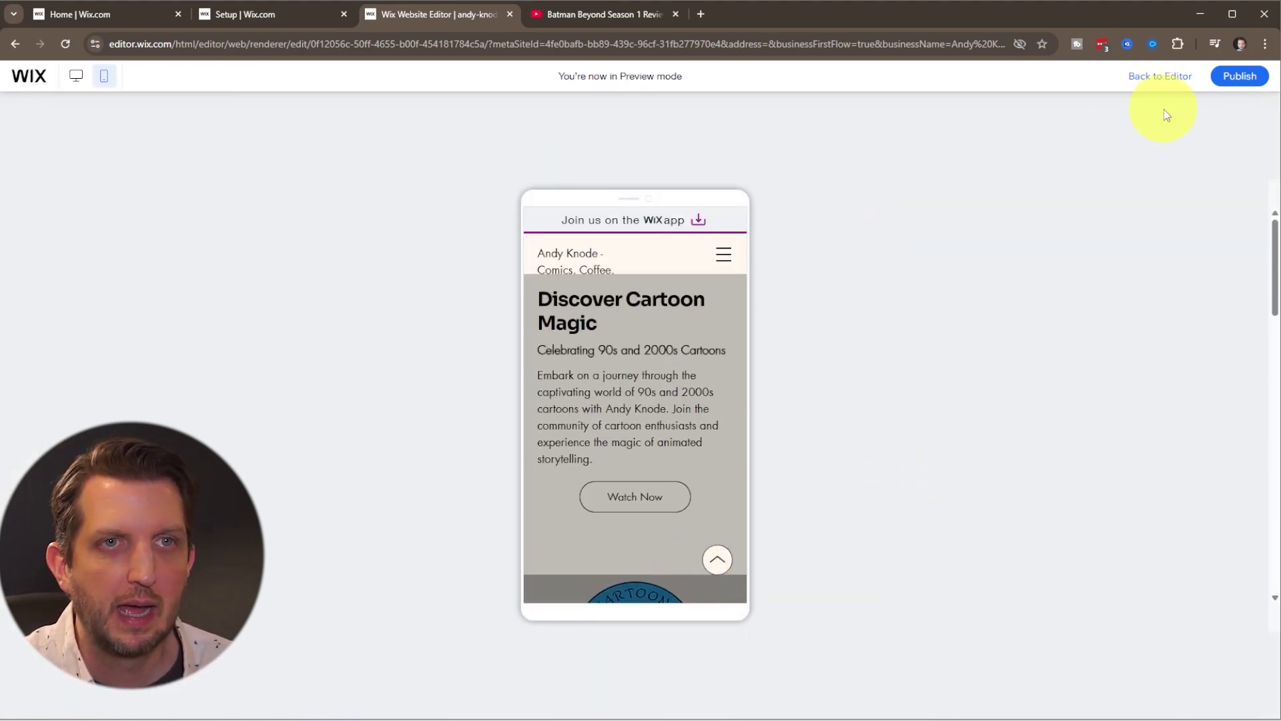
pyautogui.click(1242, 76)
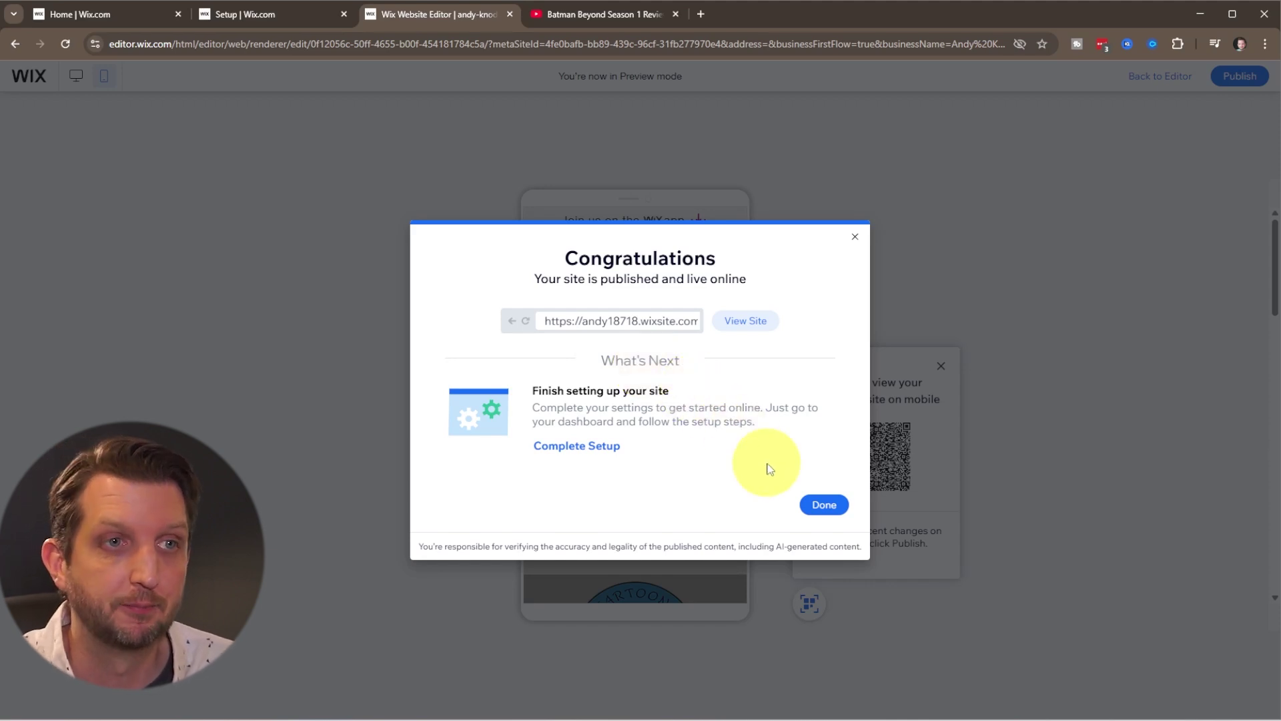
# Dismiss the Congratulations publish confirmation with Done.
pyautogui.click(824, 506)
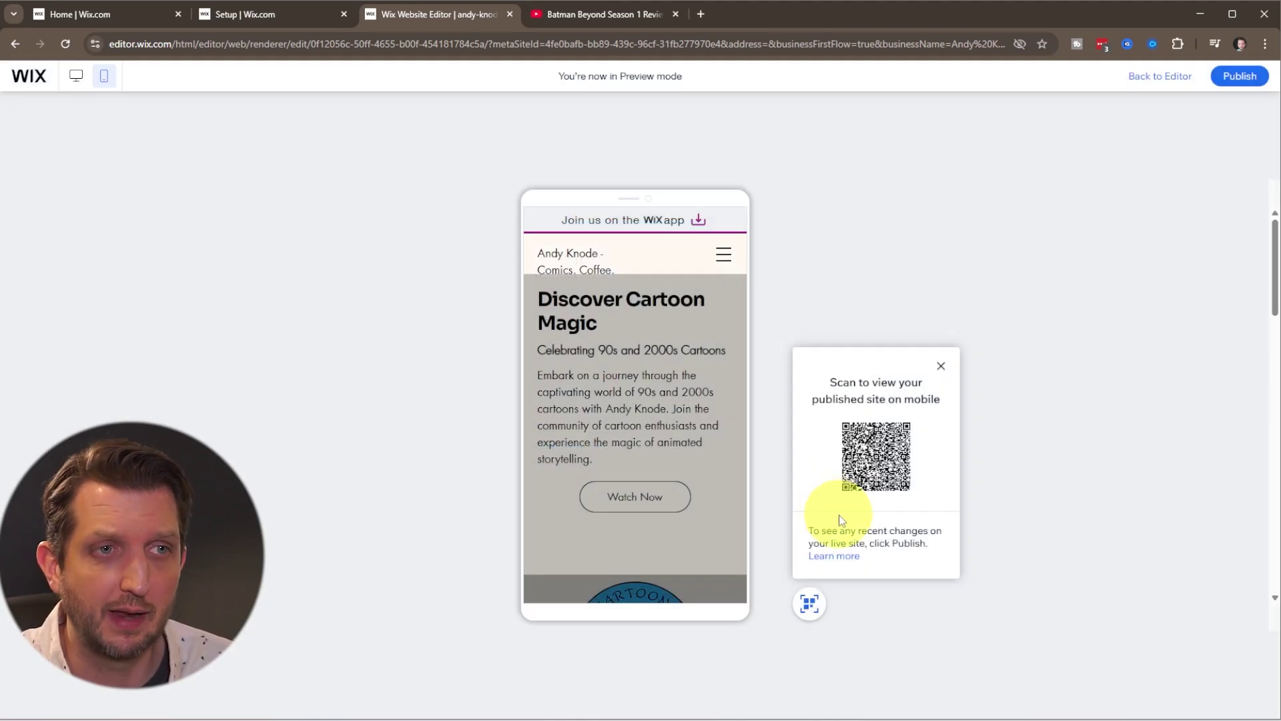